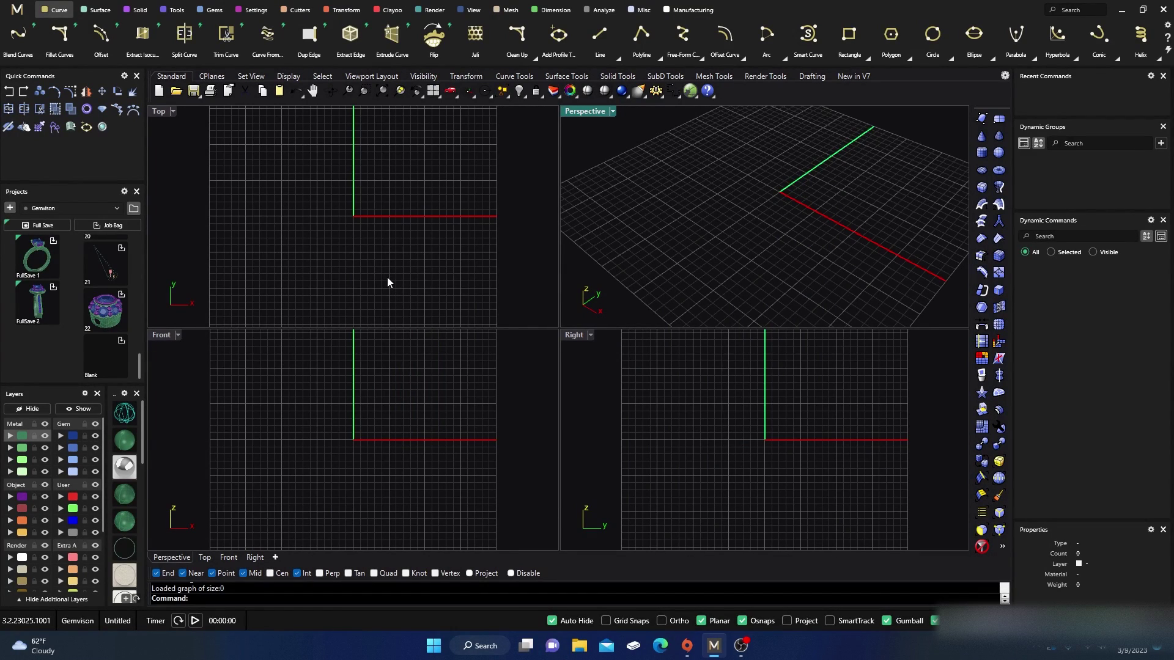
Draw an S-shaped free-form curve through five points on the Creation layer in the Top view, beside the origin
scroll(387, 278, down, 2)
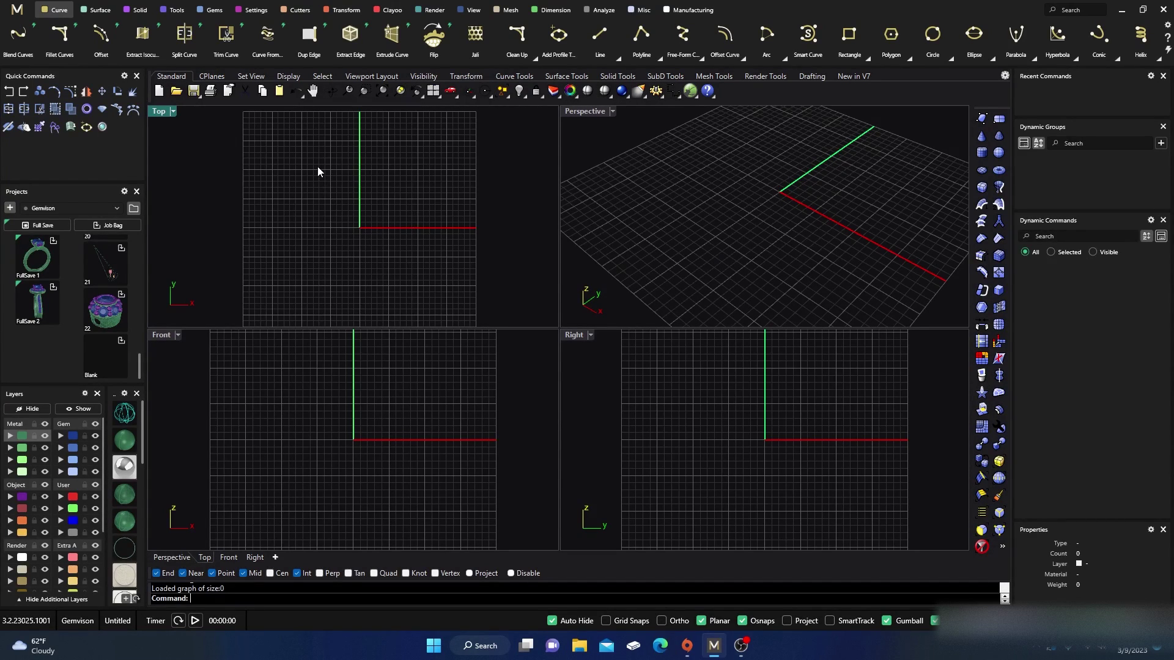
click(342, 10)
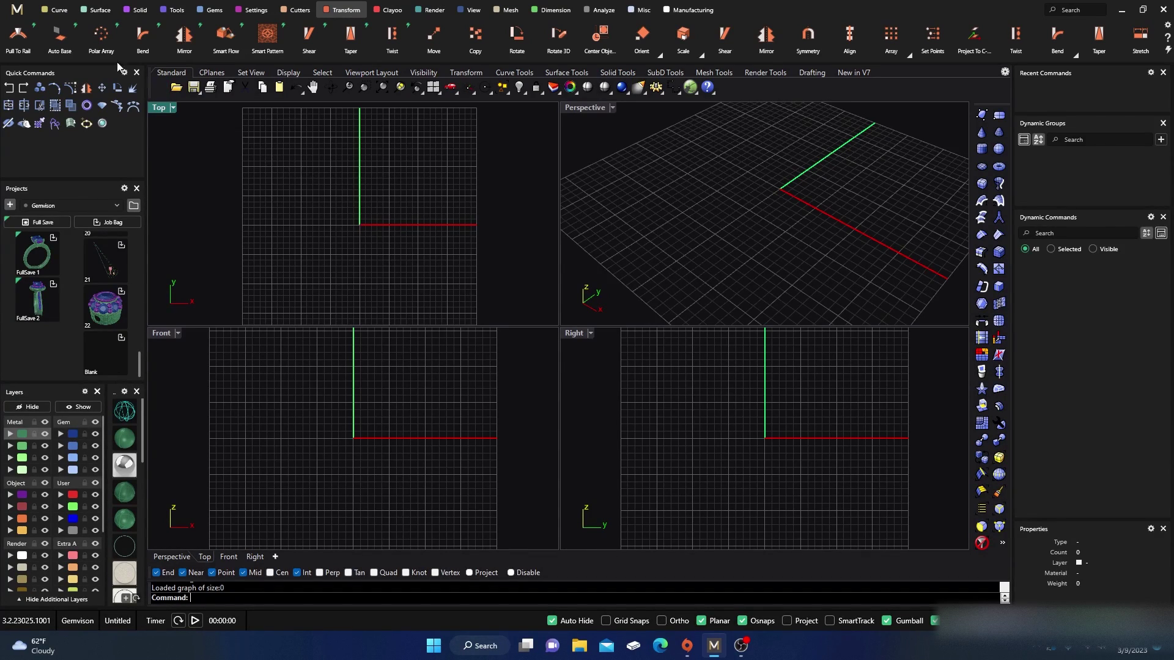
click(59, 12)
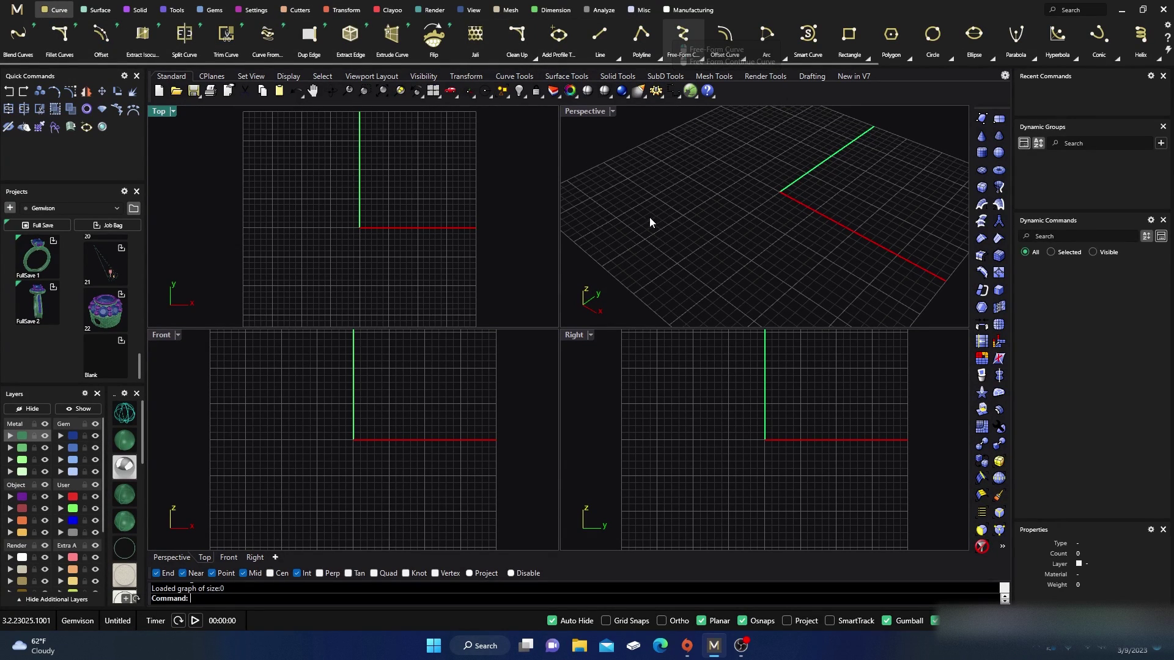
click(18, 534)
click(414, 267)
click(448, 242)
click(422, 198)
click(452, 148)
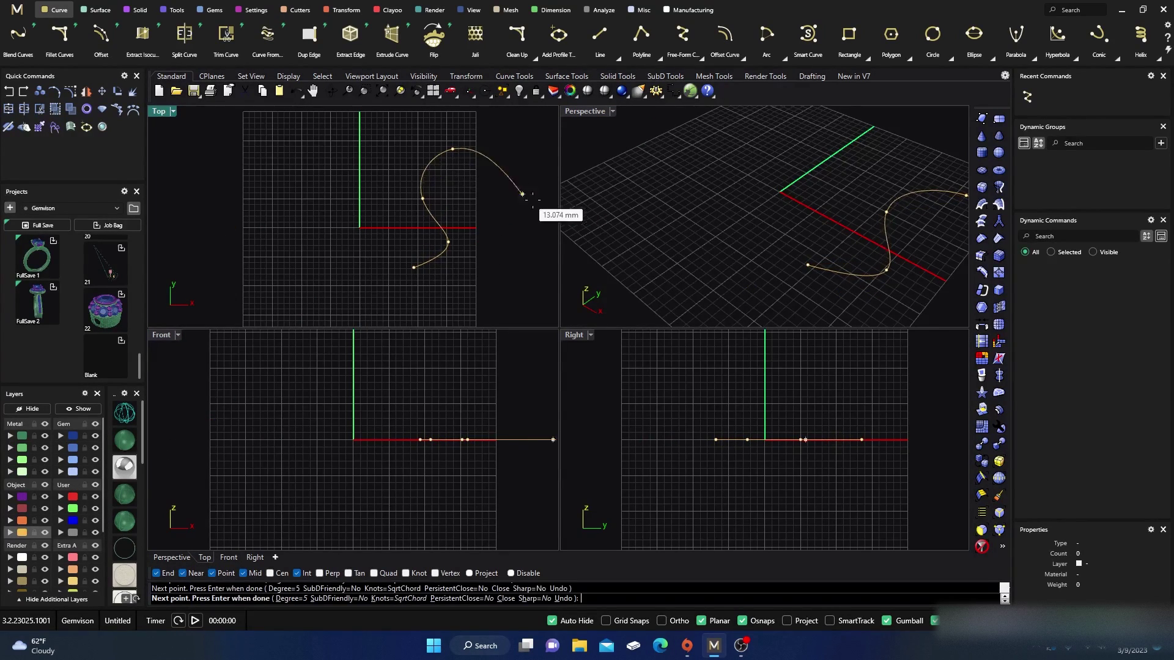
click(492, 134)
key(Return)
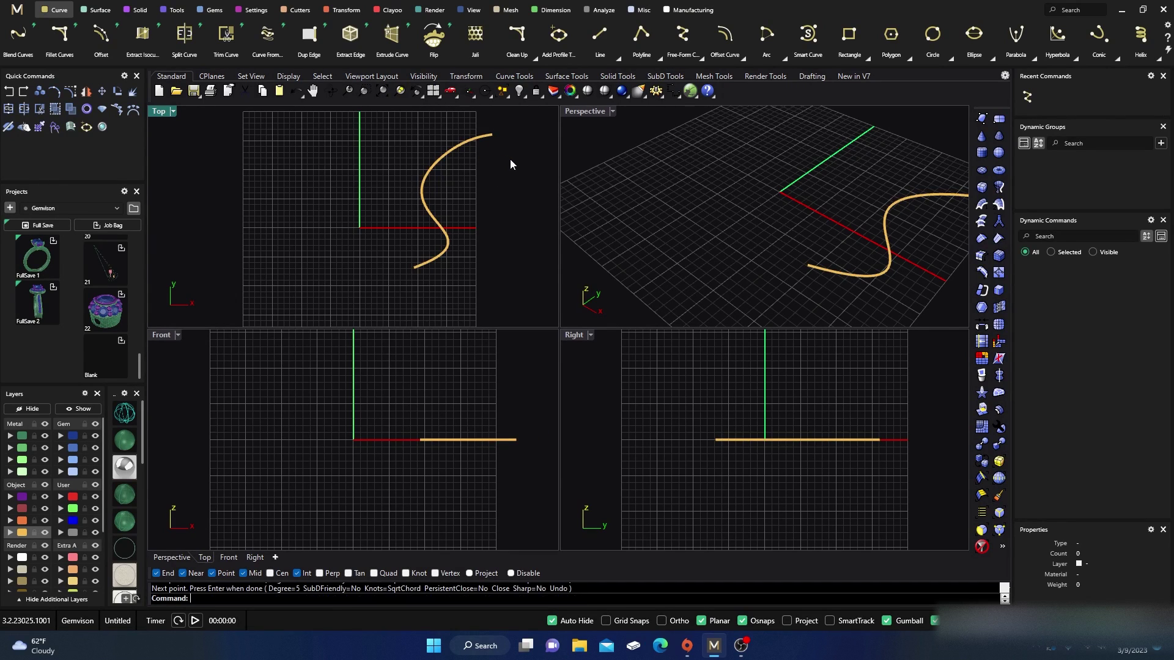
Bend the curve out of plane in the Right view by raising its middle control points and lowering one near its end
click(858, 278)
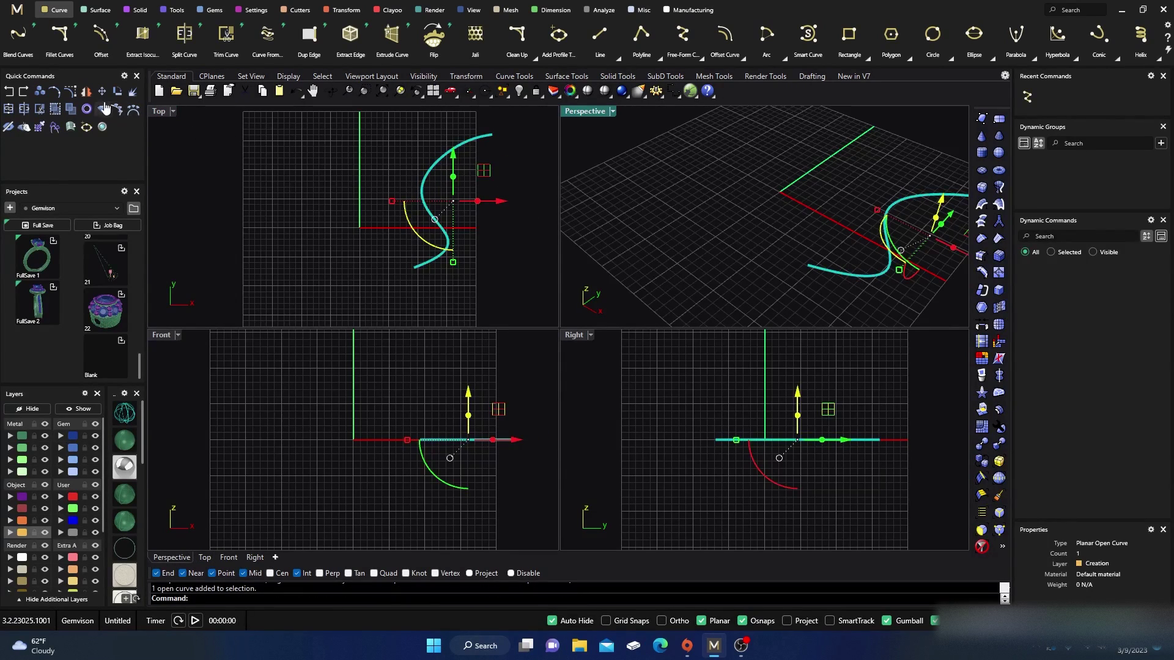
click(70, 91)
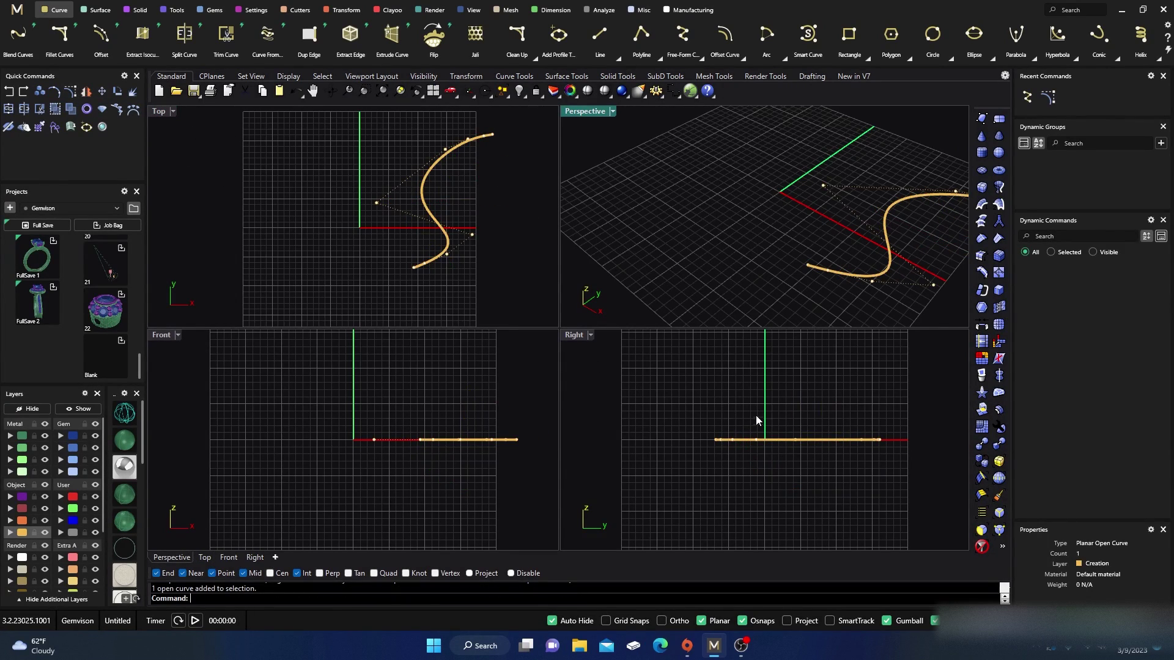
drag(752, 433, 853, 475)
drag(780, 404, 864, 461)
click(843, 400)
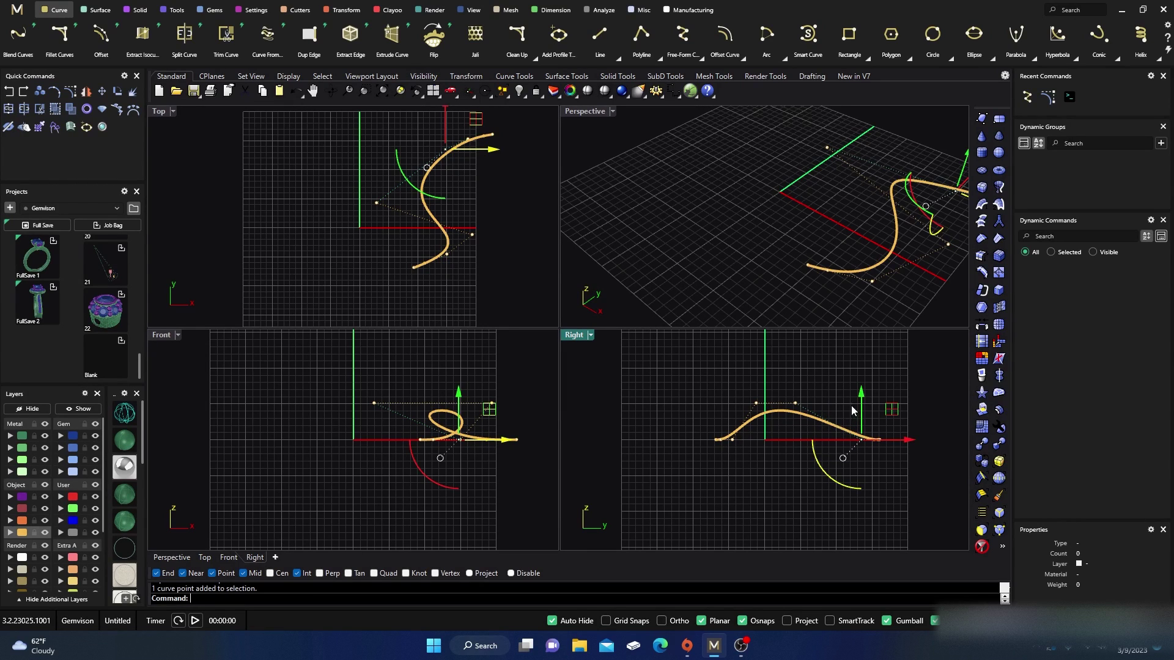
drag(857, 400, 858, 431)
click(836, 384)
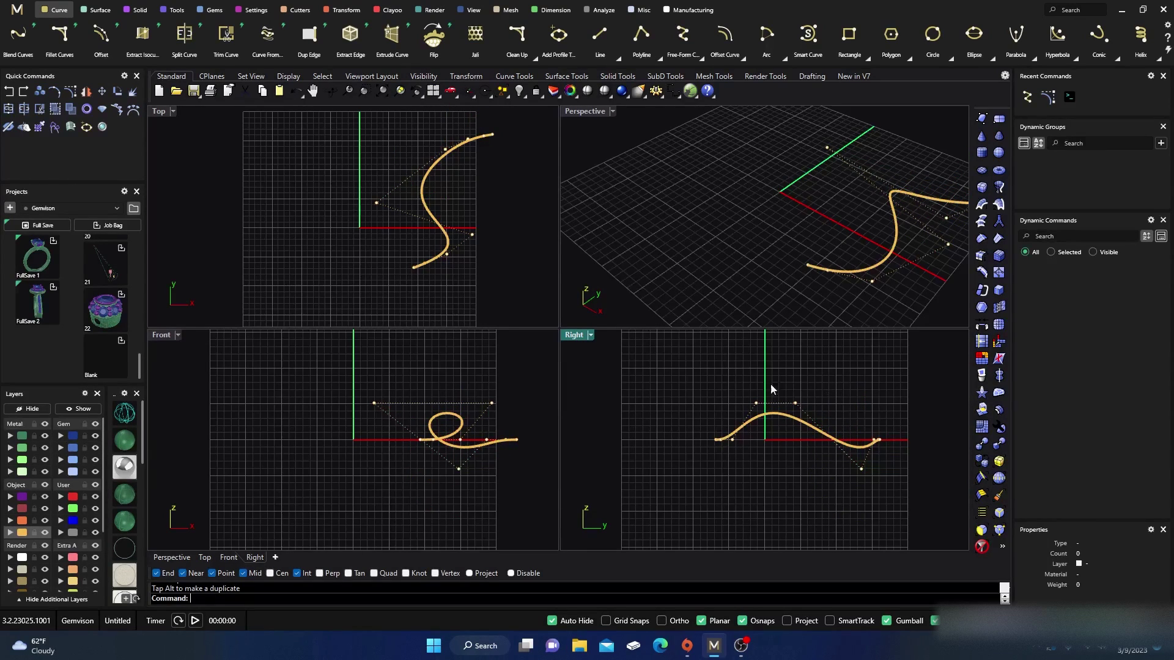
mouse_move(770, 248)
right_down()
mouse_move(706, 183)
mouse_move(731, 239)
mouse_move(783, 243)
right_up()
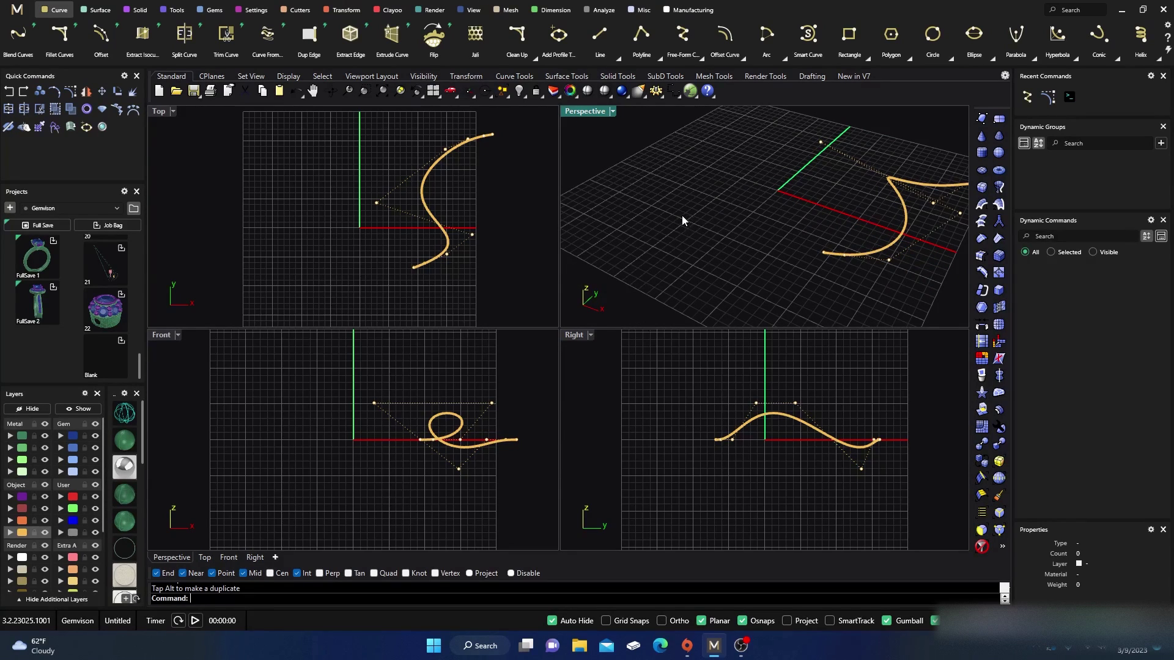
right_drag(682, 220, 561, 228)
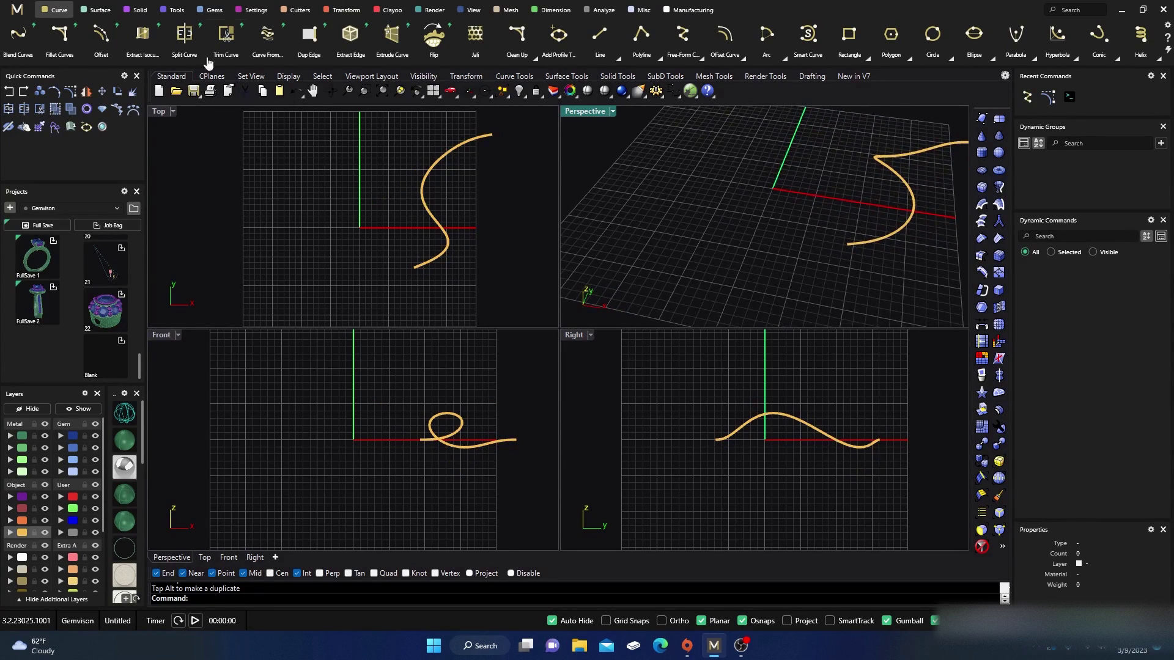
Create a solid box in the Top view, to the negative-X side of the curve and overlapping the green axis
click(140, 11)
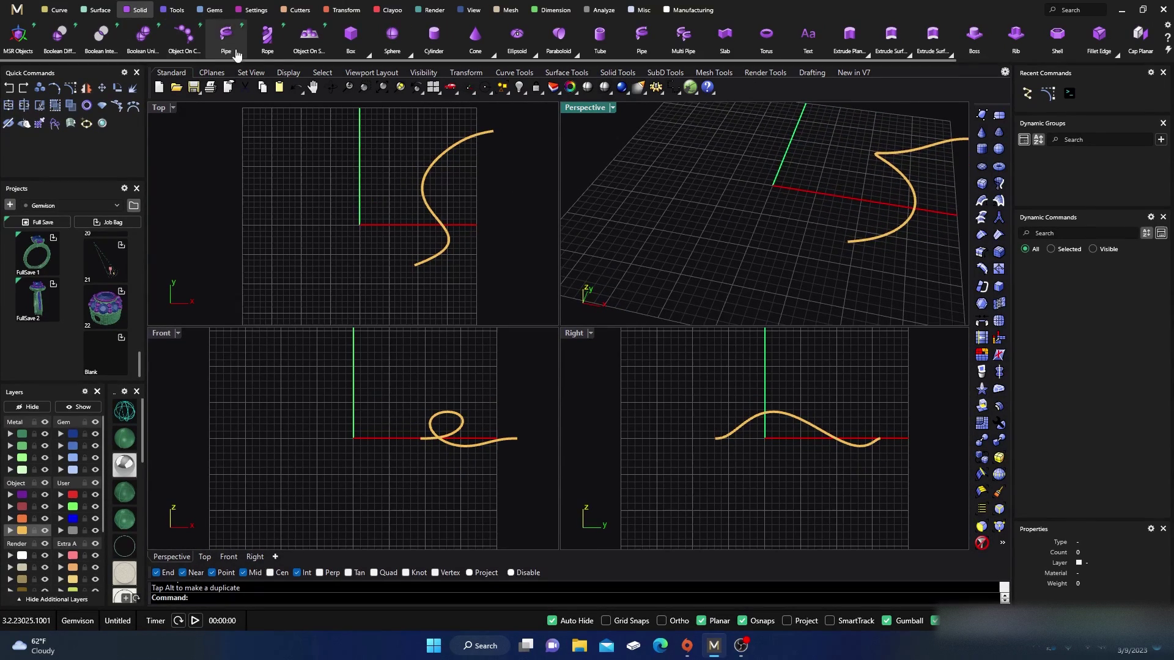
click(353, 50)
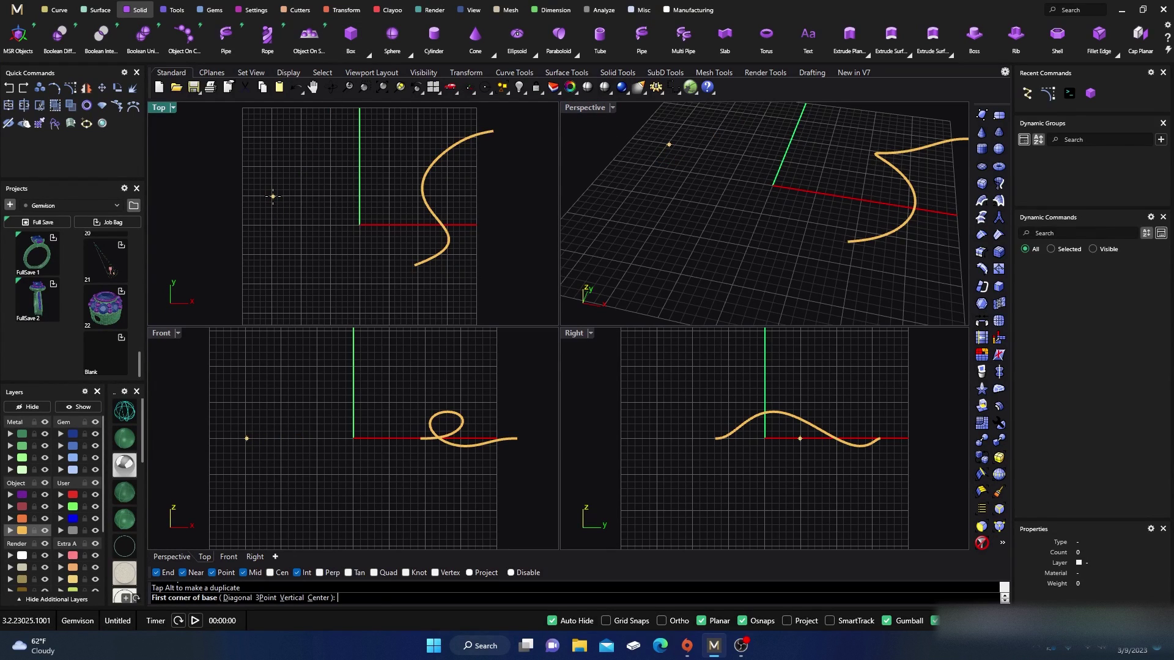
click(281, 173)
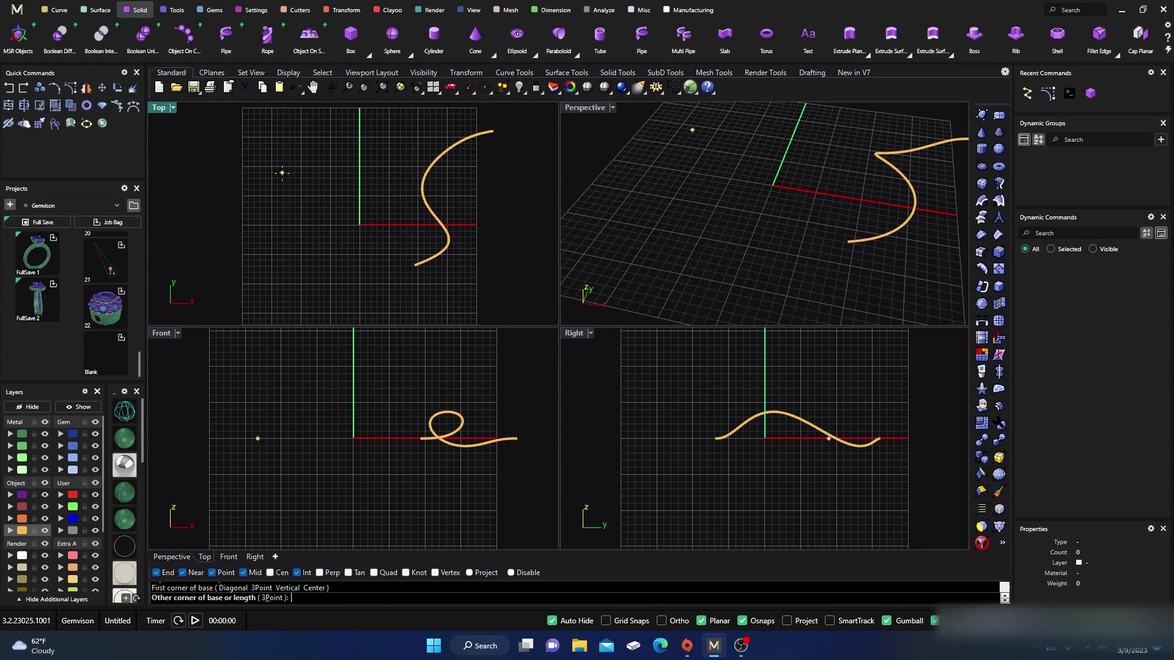
click(367, 251)
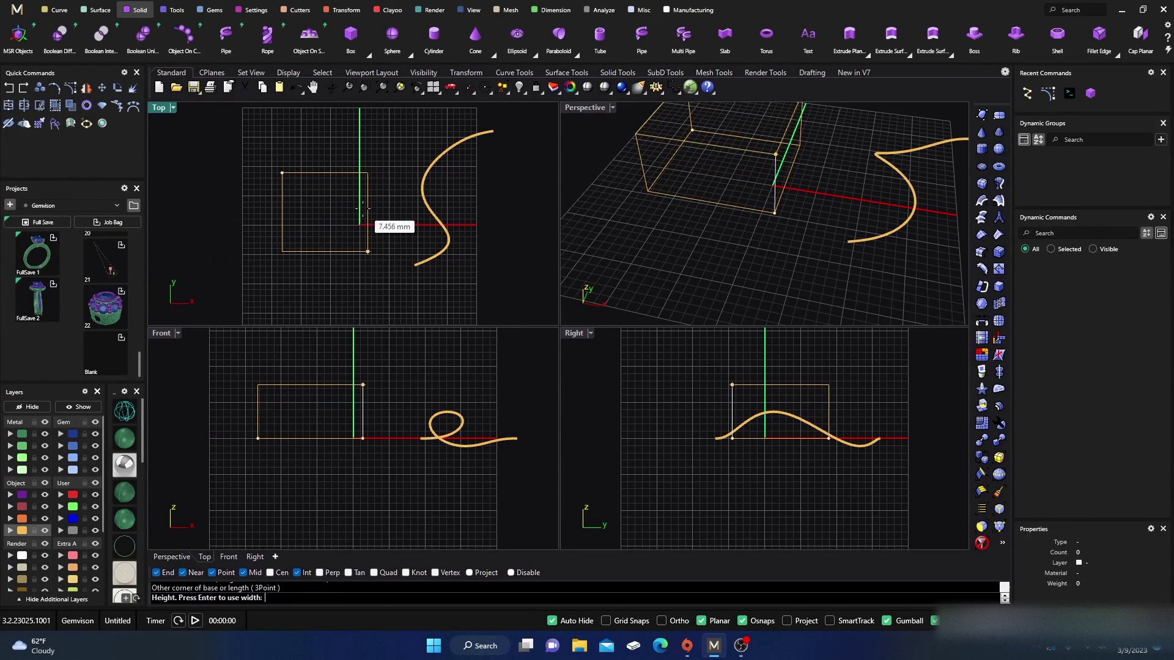
click(360, 208)
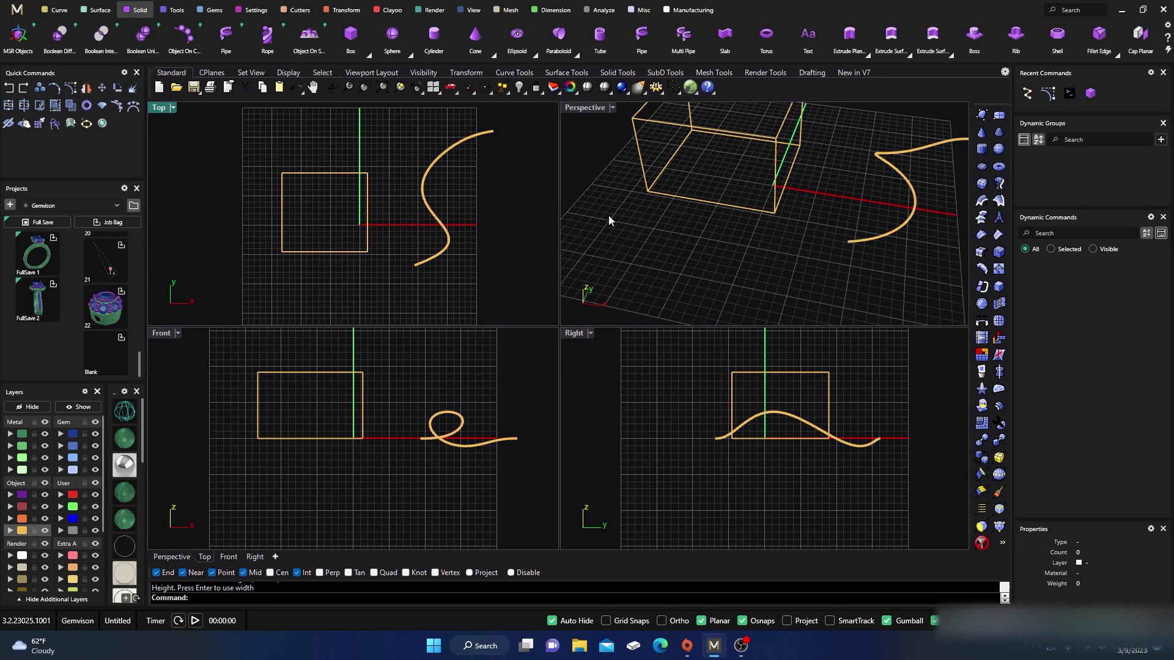
Move the box to the Metal 01 layer and show it shaded in a maximized Perspective view
click(640, 153)
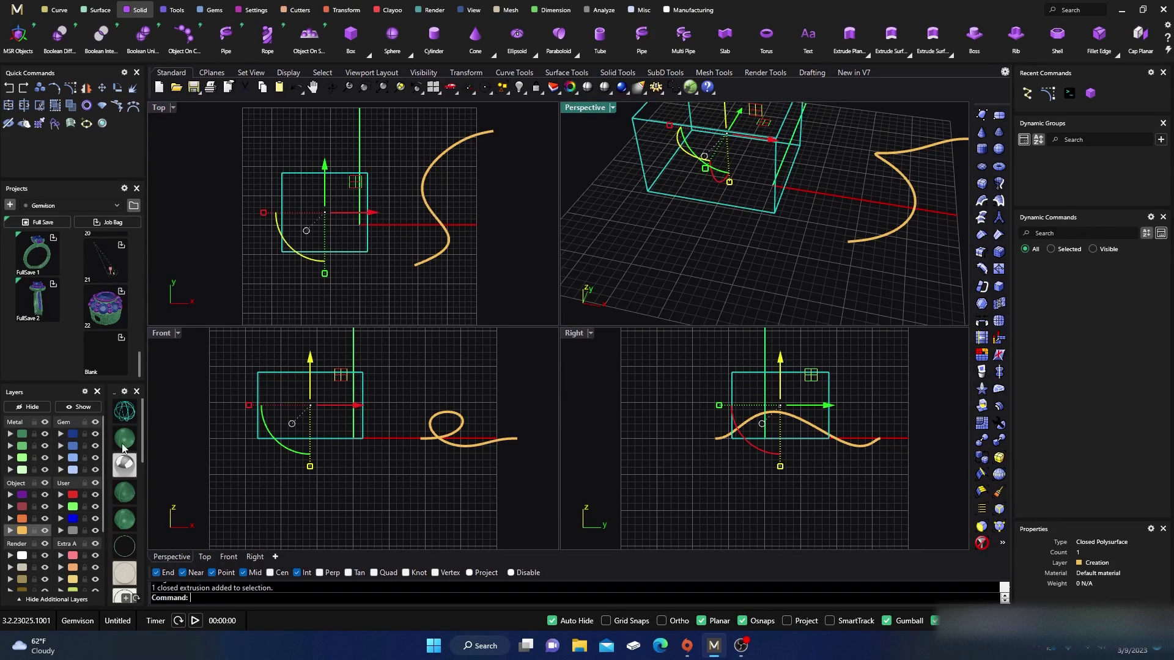
click(20, 434)
click(125, 442)
double_click(590, 108)
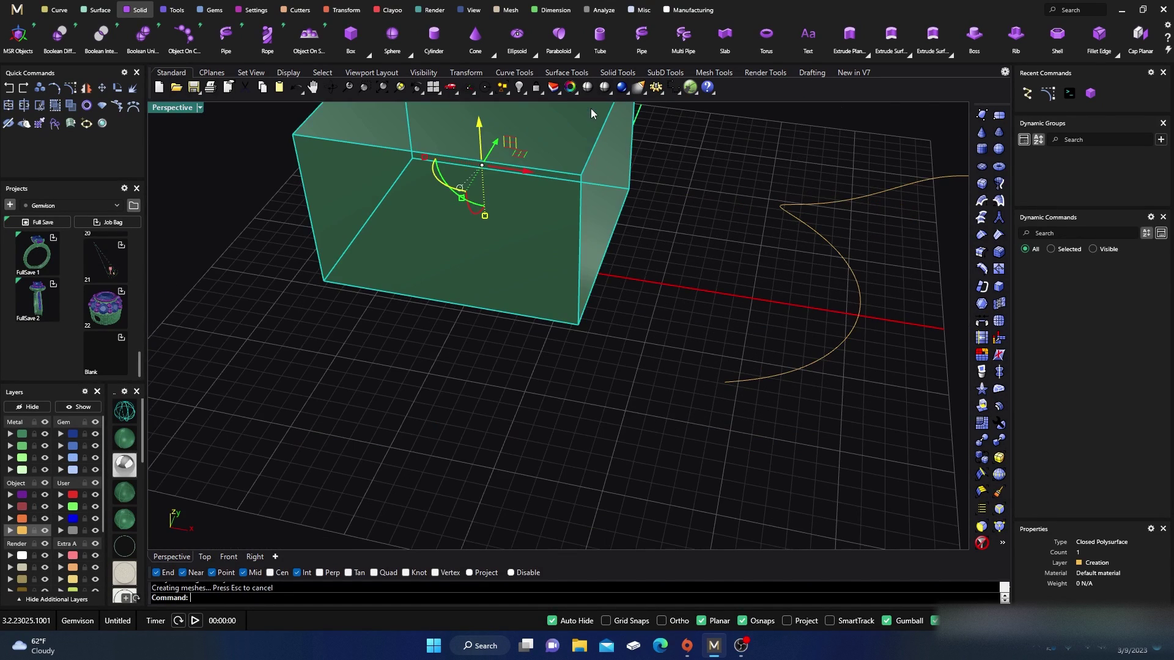
scroll(421, 422, down, 3)
Start a Taper on the box and narrow its base with a length of -2.7
click(426, 360)
click(425, 327)
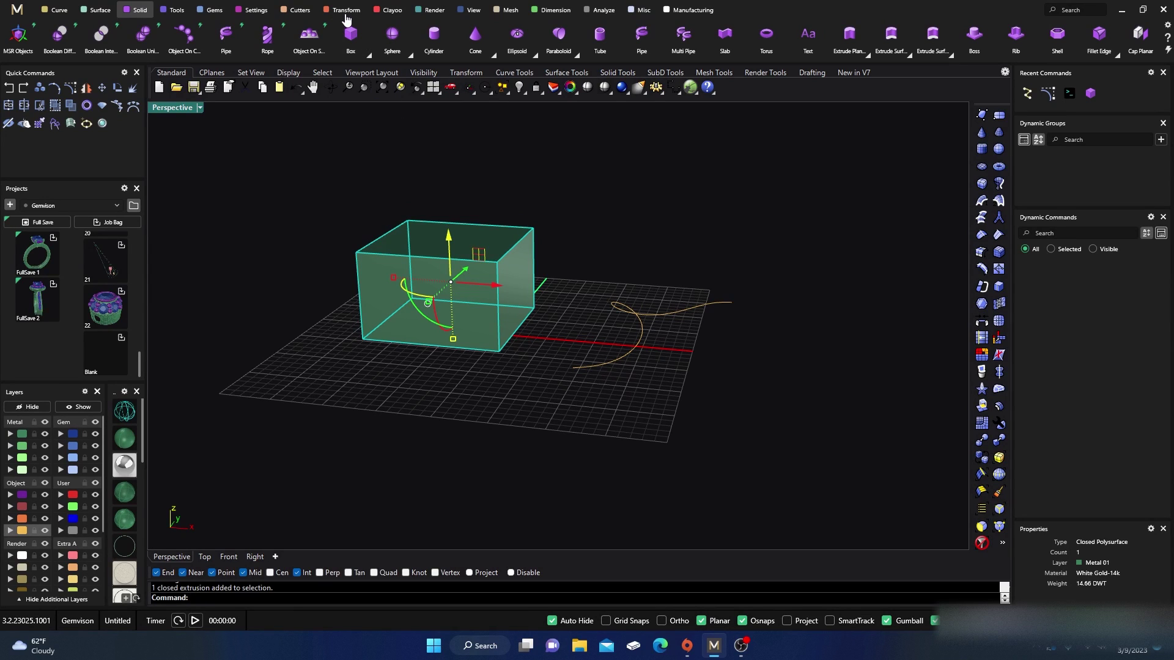
click(343, 10)
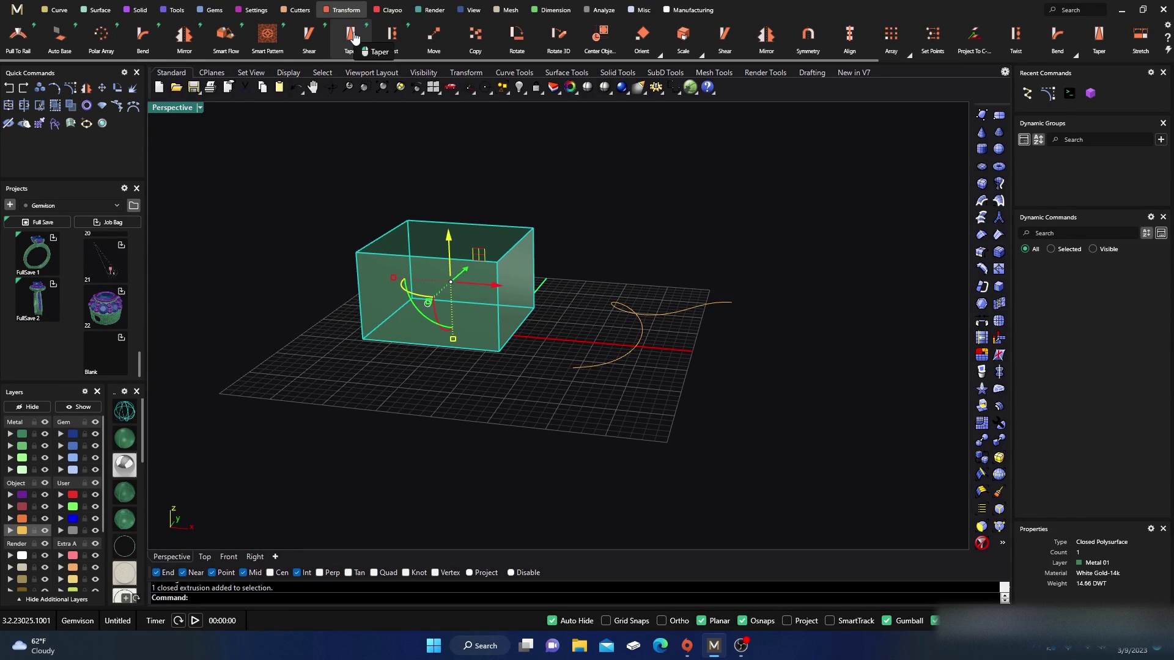
click(352, 34)
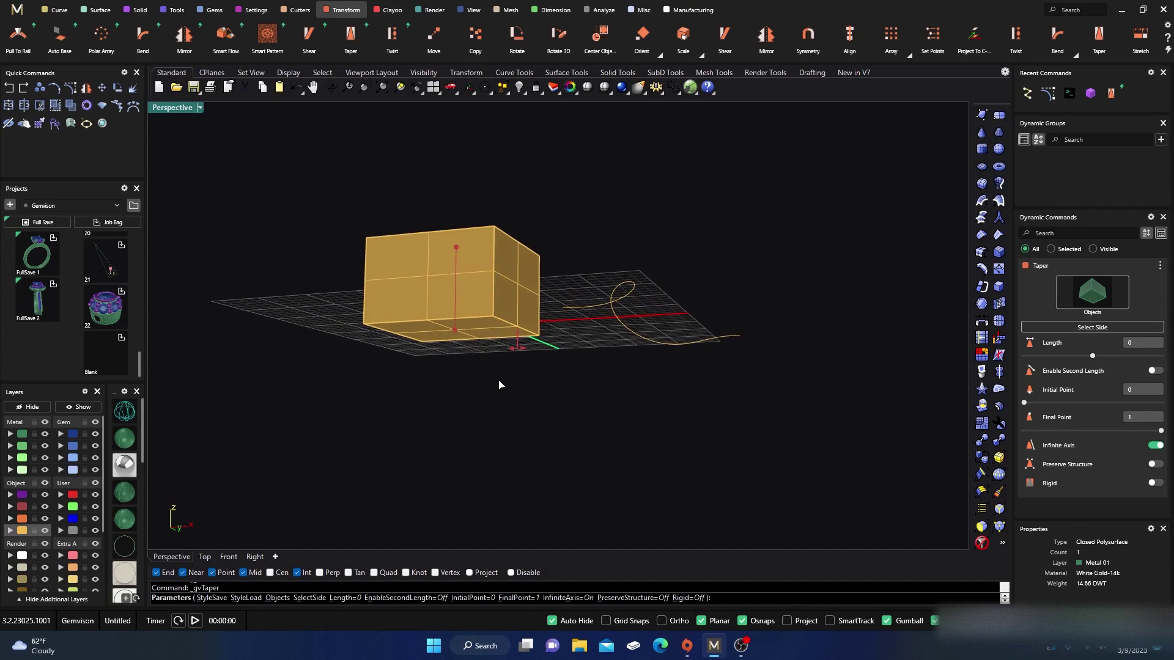
drag(516, 343, 495, 358)
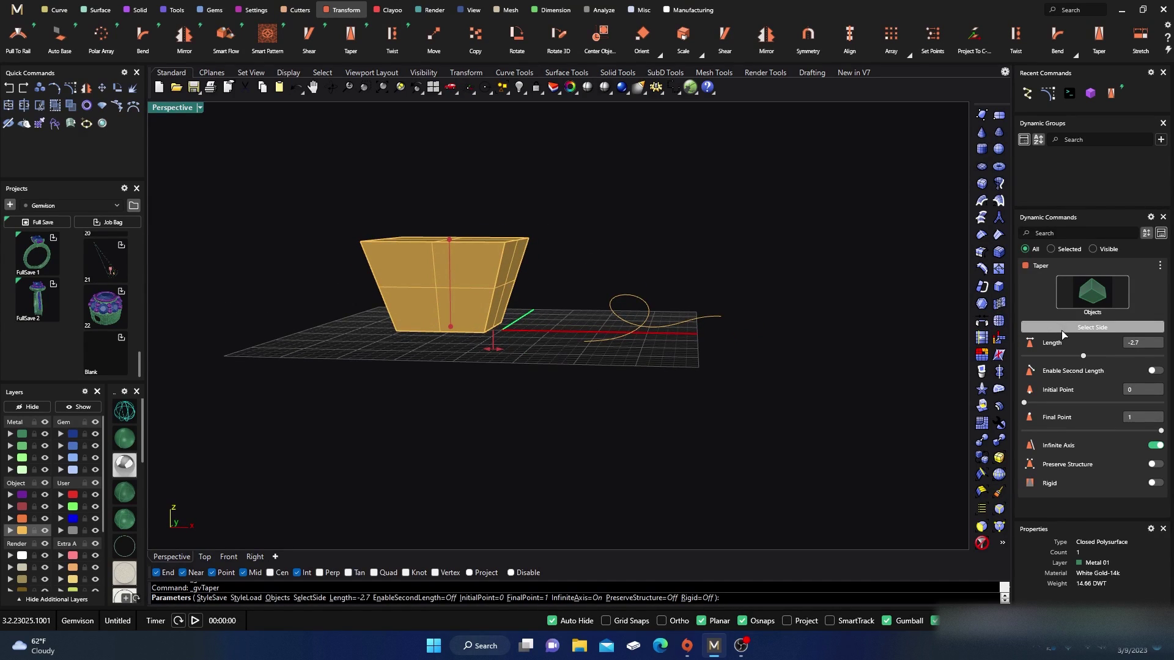
Choose the box's side facing the curve as another taper side and narrow it with a length of -3.1
click(1068, 329)
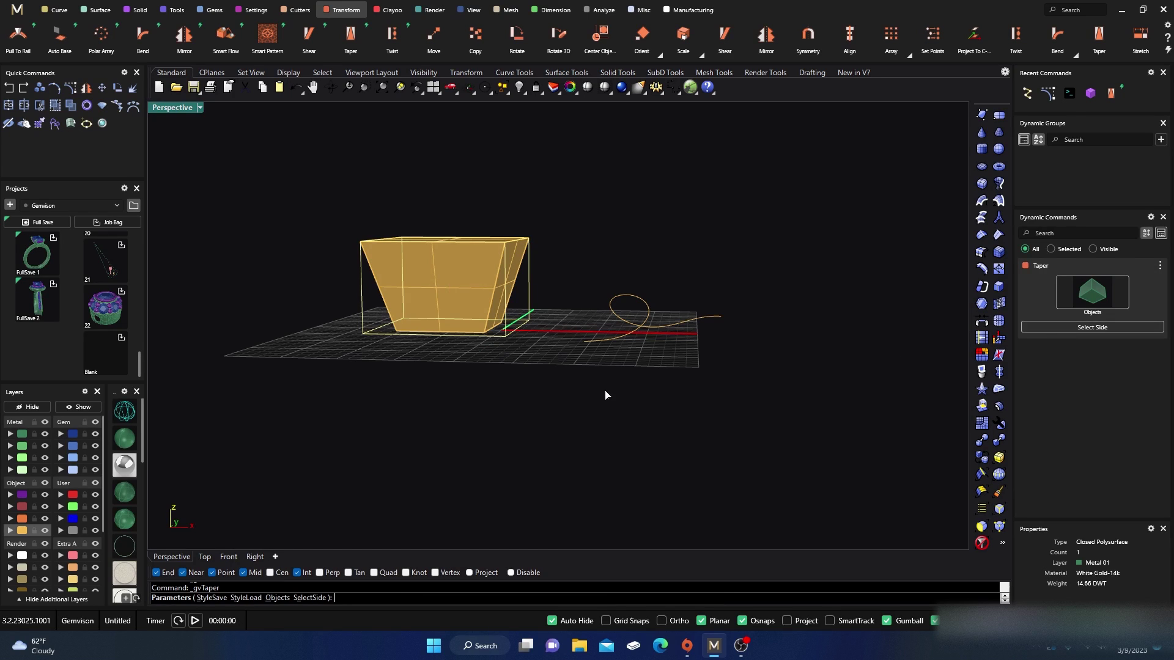
click(516, 278)
right_drag(563, 393, 436, 439)
drag(593, 272, 566, 284)
right_drag(501, 366, 547, 419)
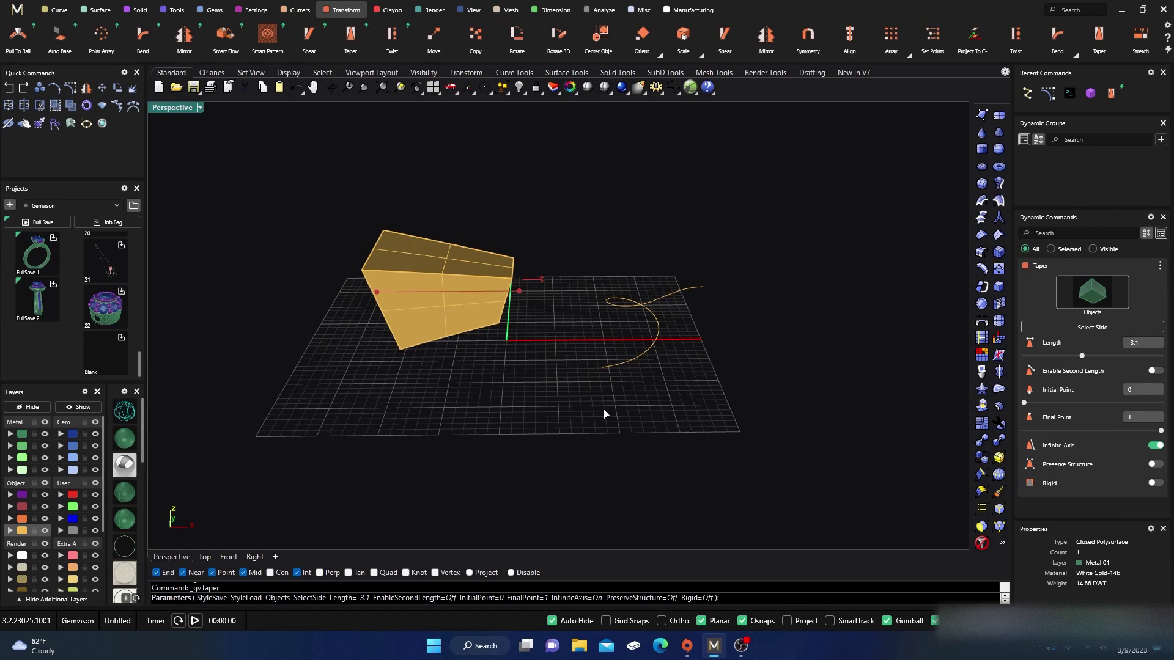
Choose the top face as a taper side, enable the second length at -2.7, and finish the taper
click(1092, 329)
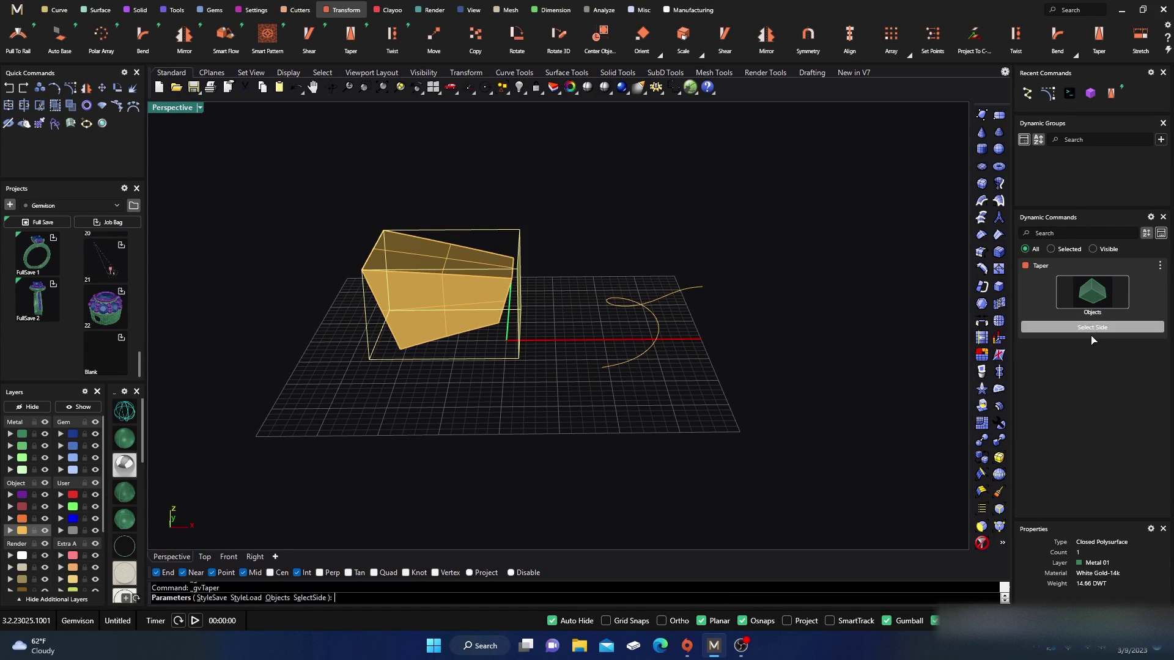
click(448, 246)
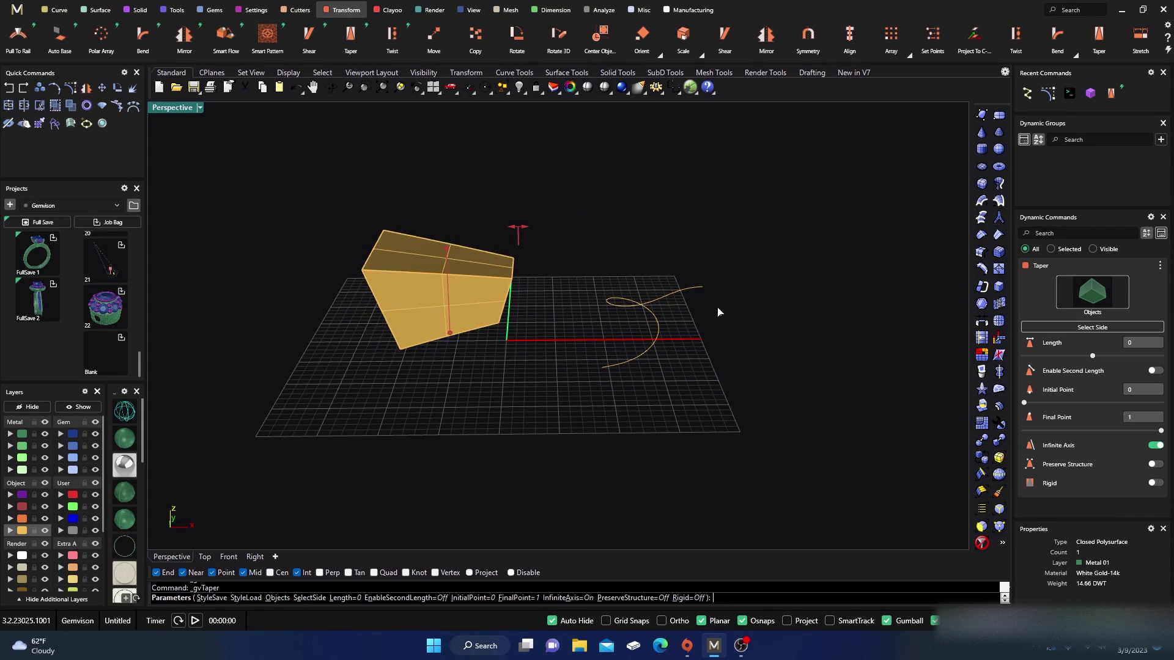
click(1152, 370)
right_drag(819, 393, 560, 333)
drag(541, 175, 520, 182)
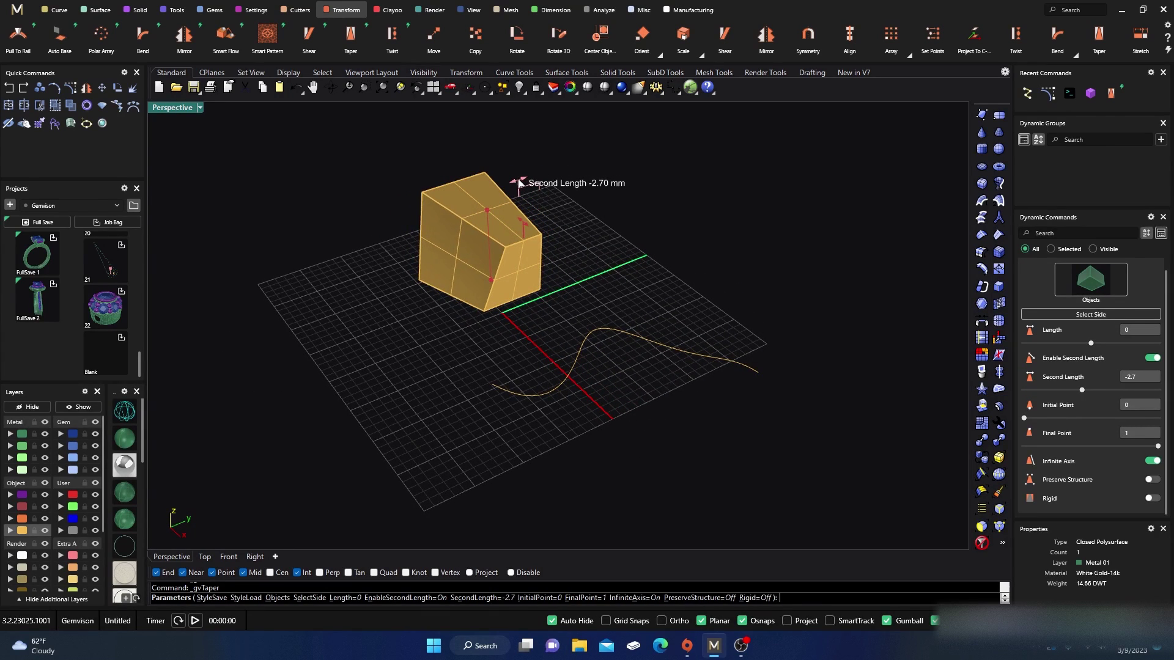
right_click(368, 397)
Assign the tapered solid to the Metal 01 layer and deselect it
right_drag(367, 399, 438, 332)
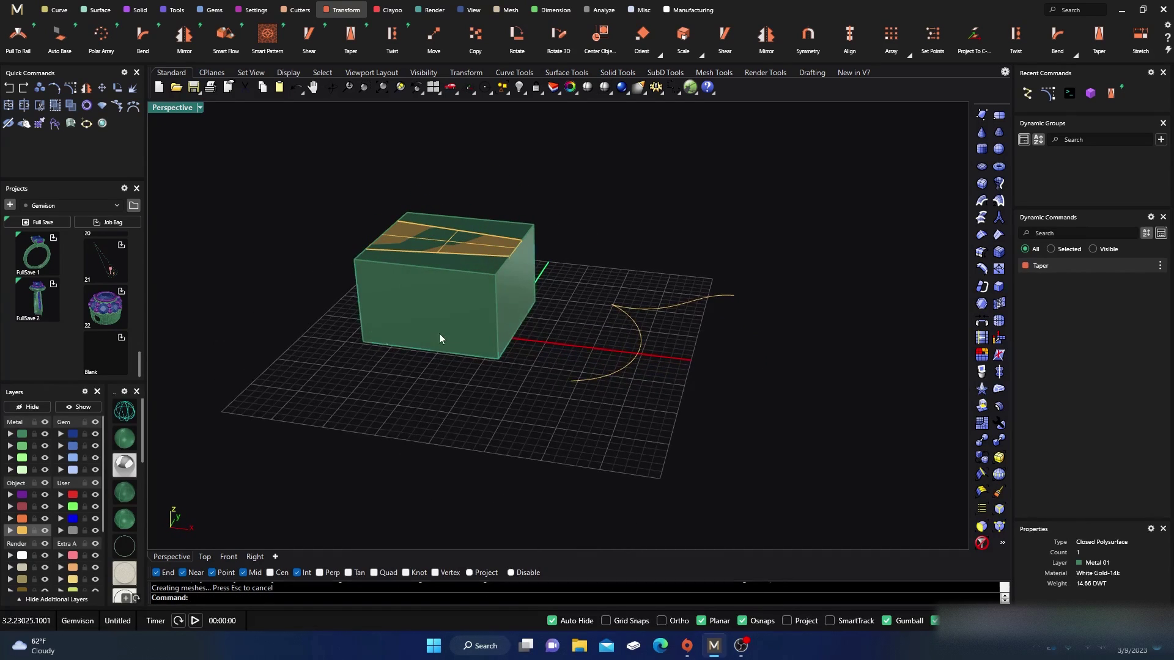
right_drag(392, 388, 417, 328)
click(417, 328)
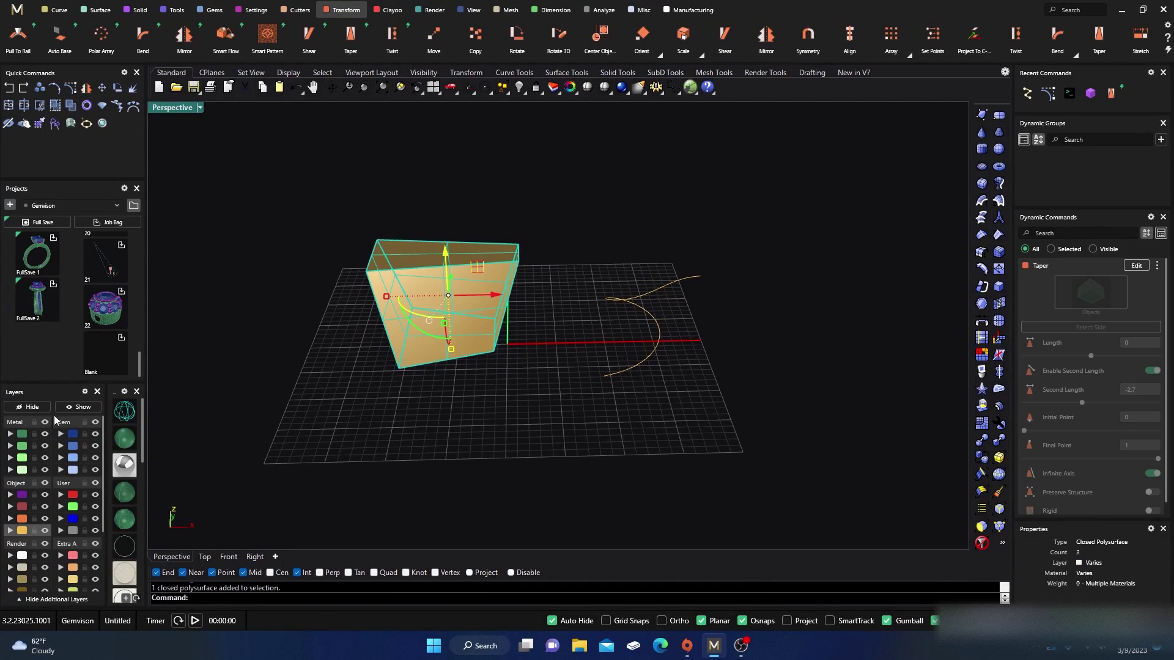
click(23, 438)
click(453, 409)
right_drag(452, 408, 593, 369)
right_drag(582, 427, 422, 398)
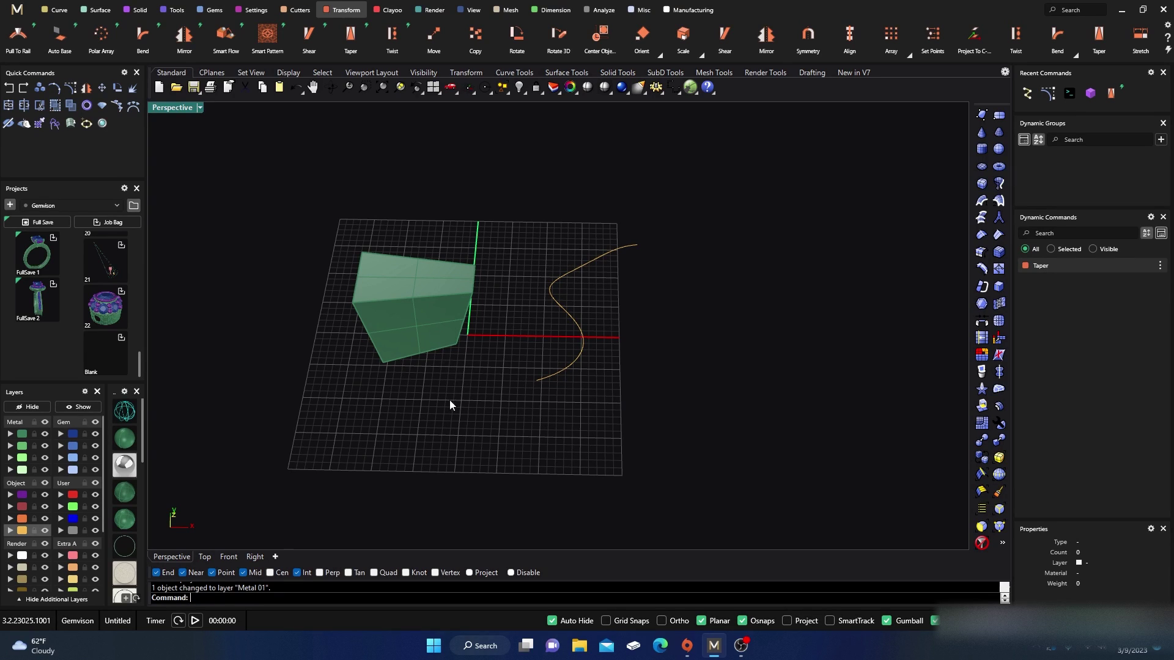
right_drag(391, 392, 357, 404)
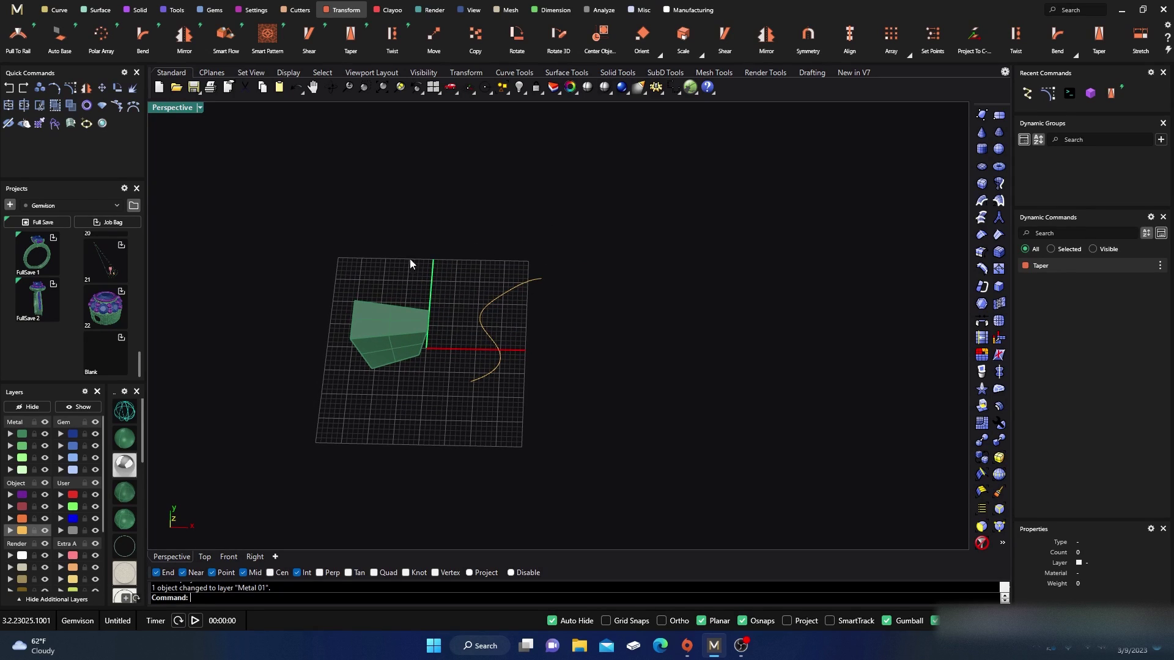
In the four-viewport layout, flatten the free-form curve with Set Points using only Set X aligned to world, placing it beyond the grid's edge
double_click(172, 108)
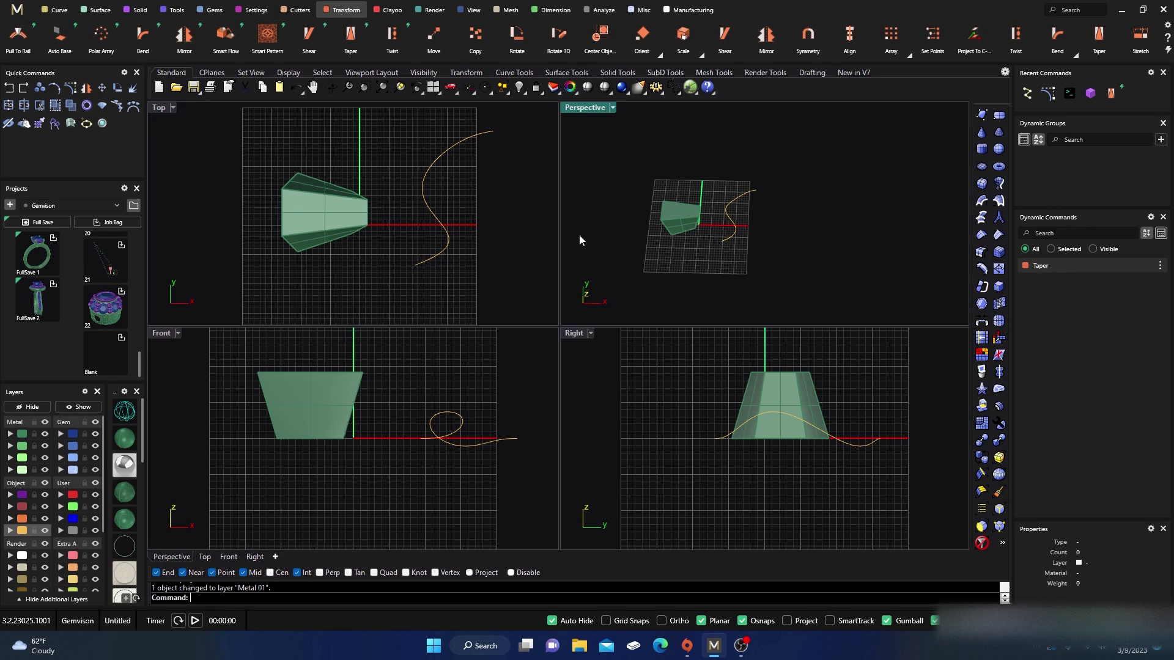
click(736, 227)
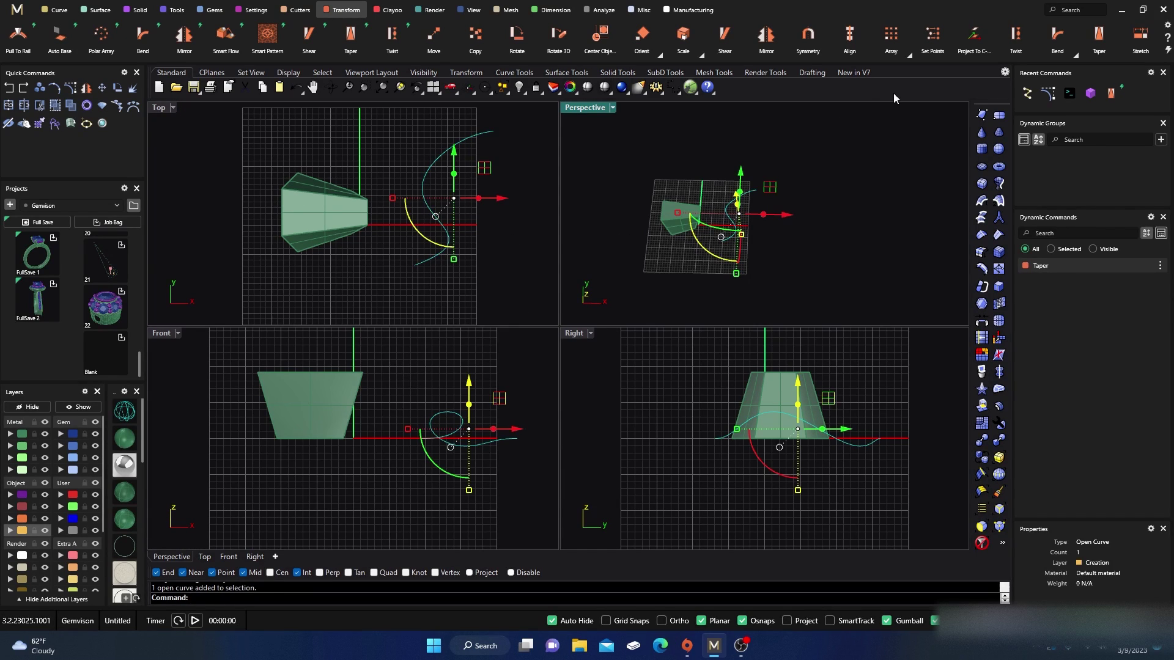
click(932, 36)
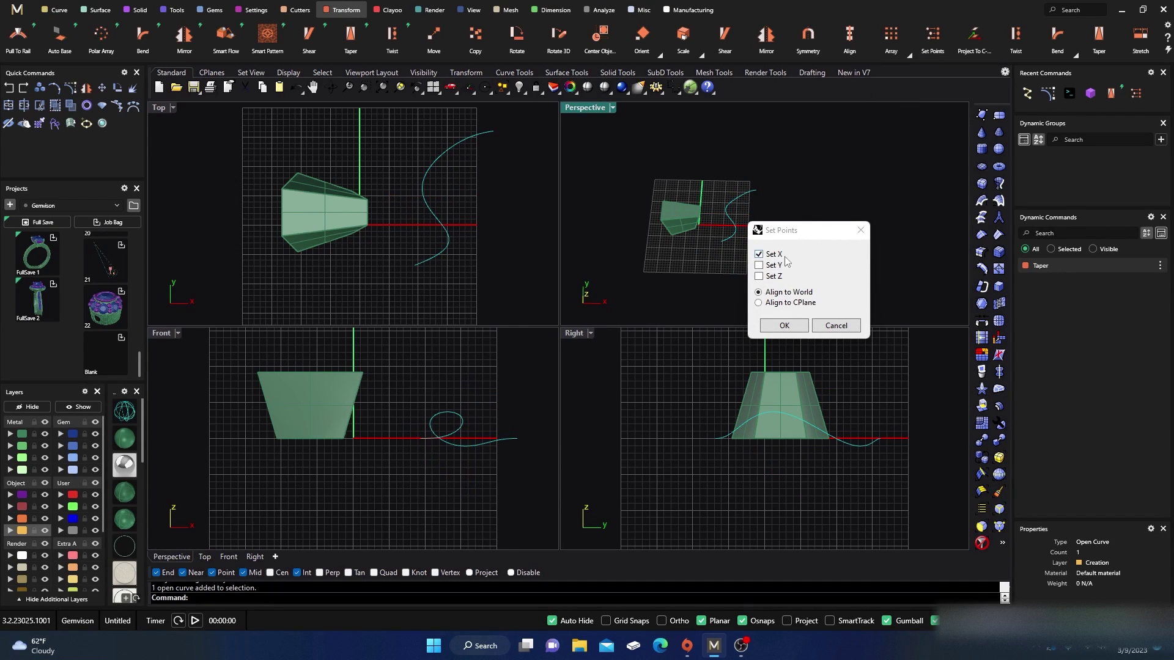
click(759, 266)
click(758, 276)
right_drag(511, 227, 449, 246)
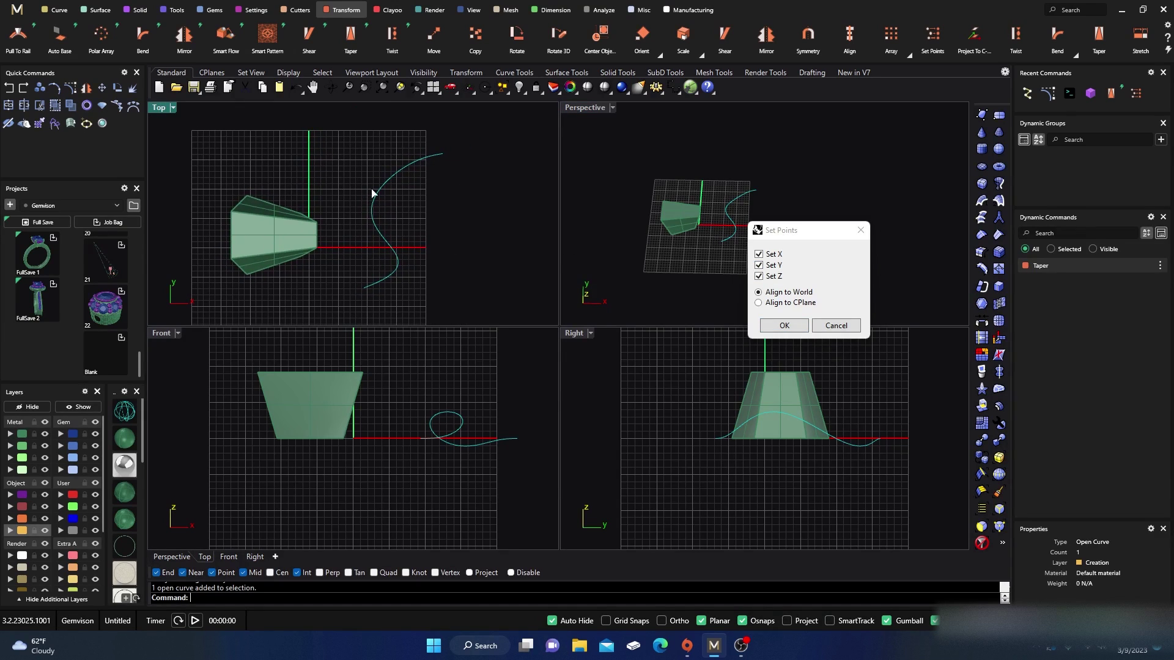
click(760, 277)
click(758, 266)
click(778, 325)
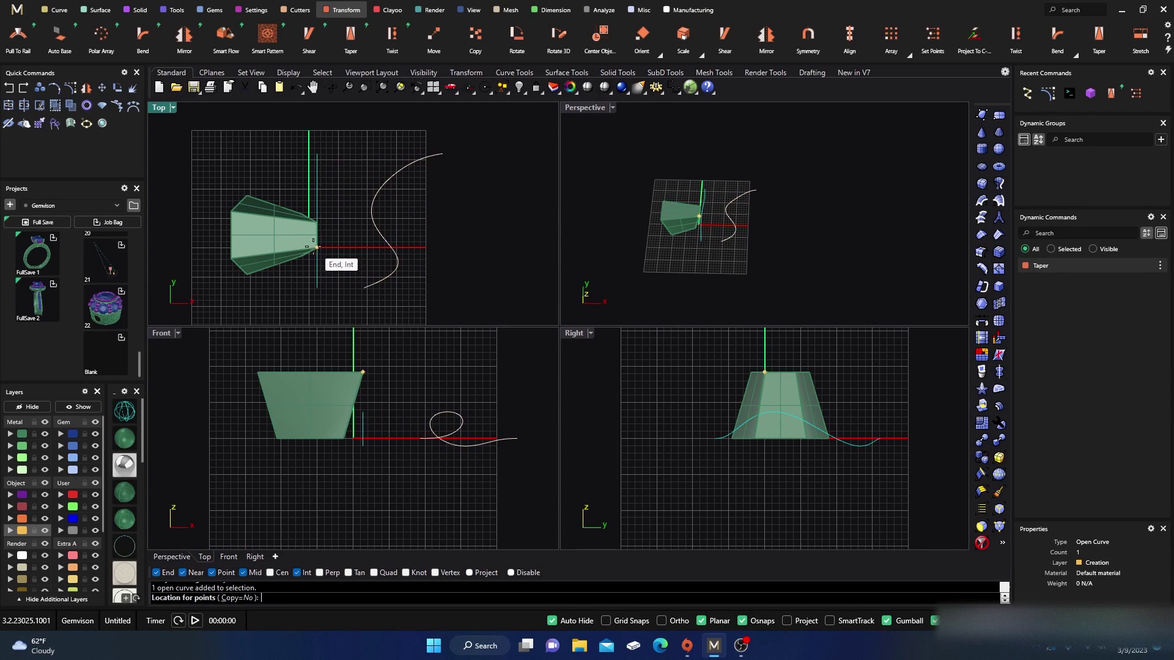
click(473, 269)
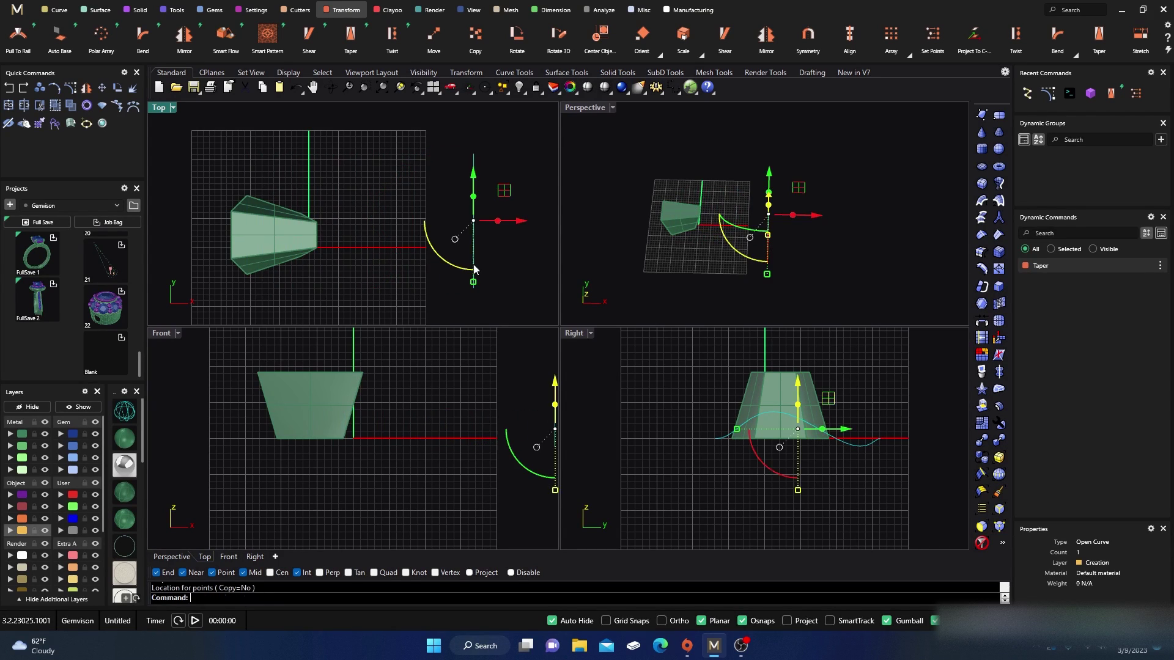
click(659, 269)
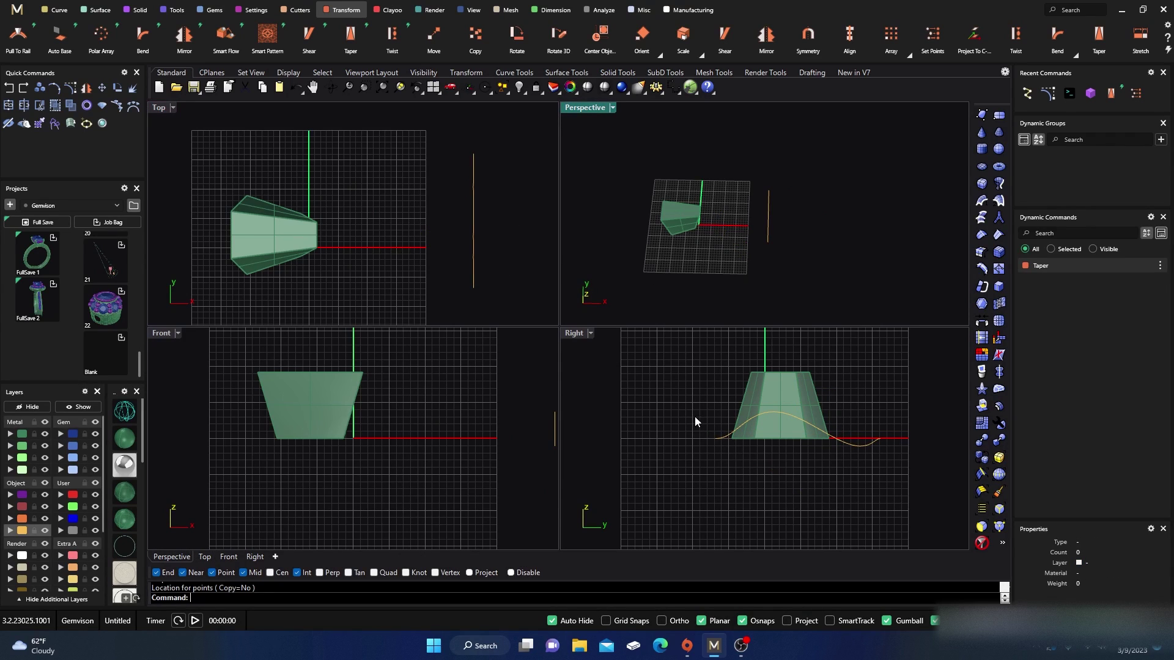
Inspect the flattened curve in the other views and undo the Set Points operation
scroll(739, 417, up, 3)
scroll(680, 392, down, 3)
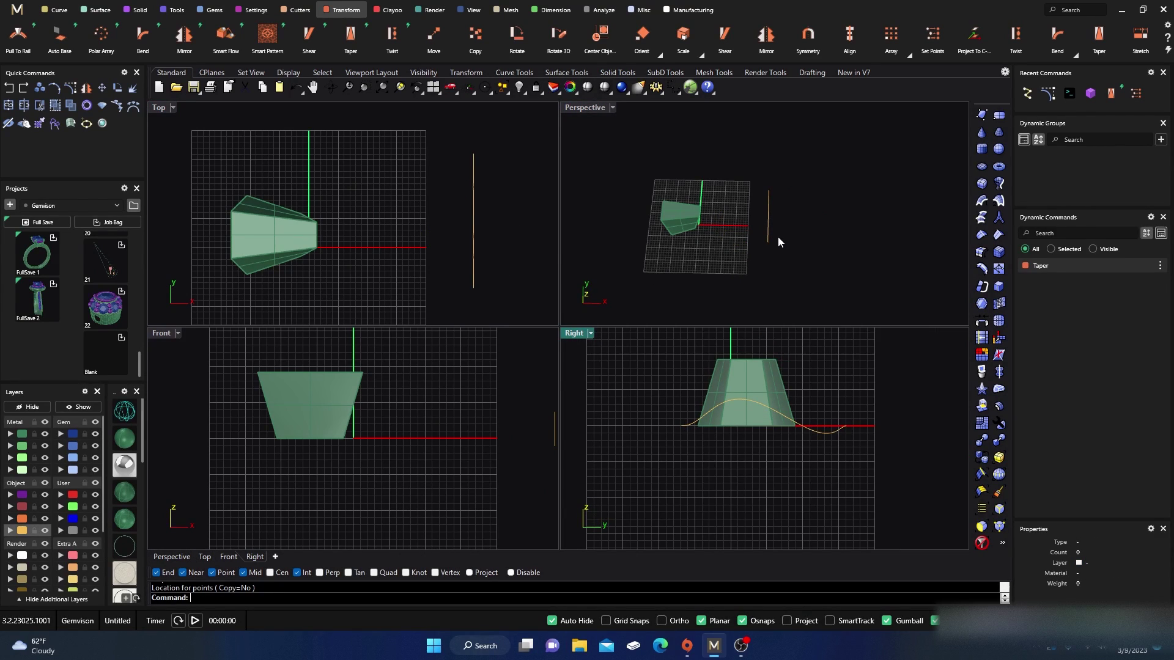
scroll(772, 230, up, 2)
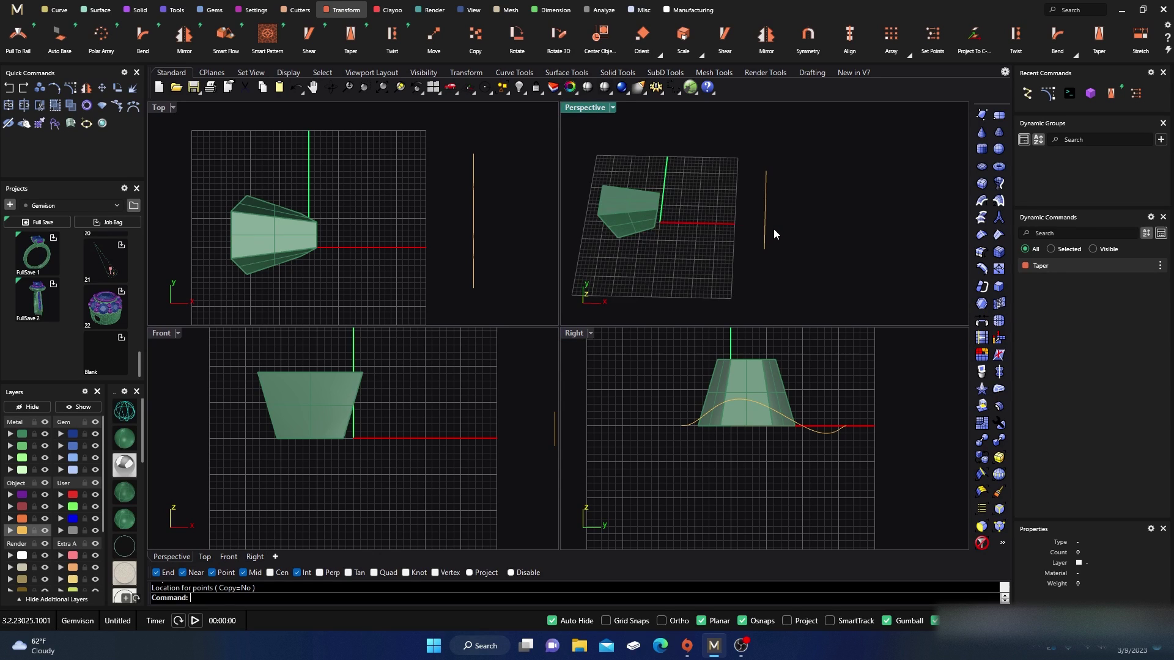
click(11, 91)
click(492, 199)
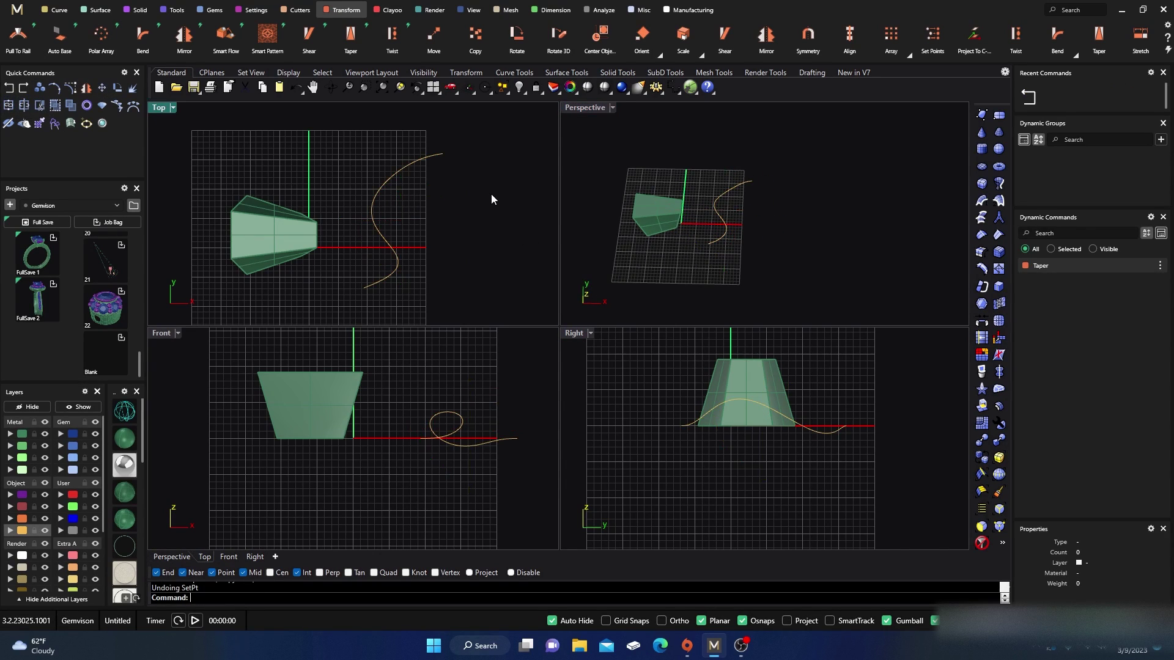
Turn on the control points of the free-form curve
click(378, 195)
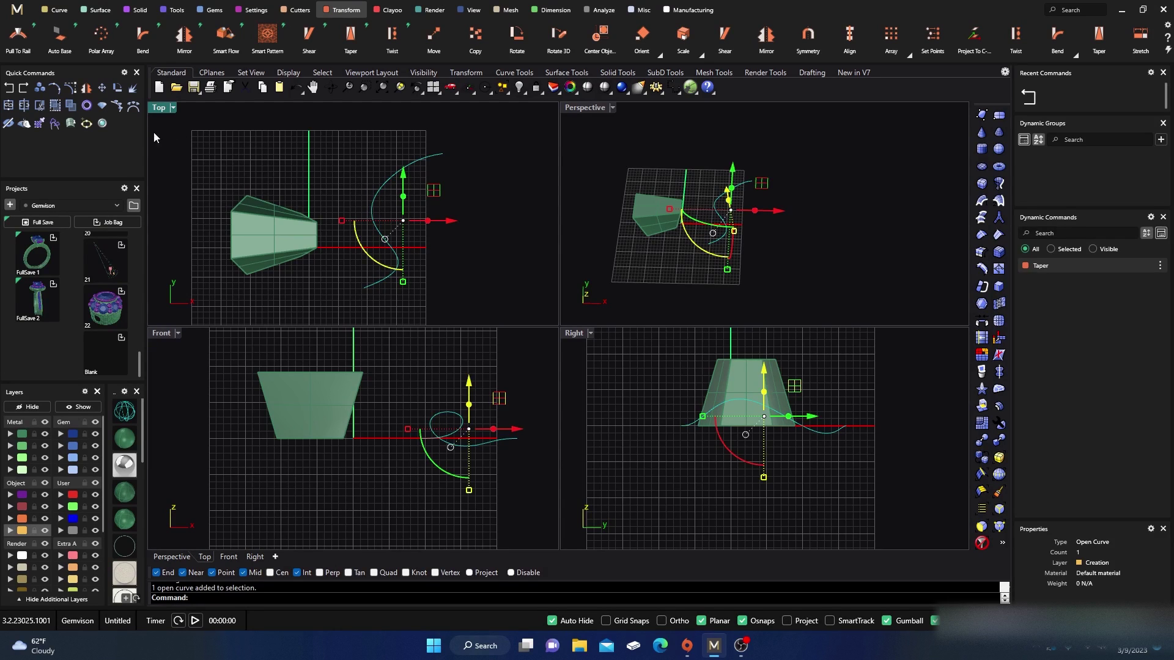
click(76, 91)
scroll(446, 216, down, 3)
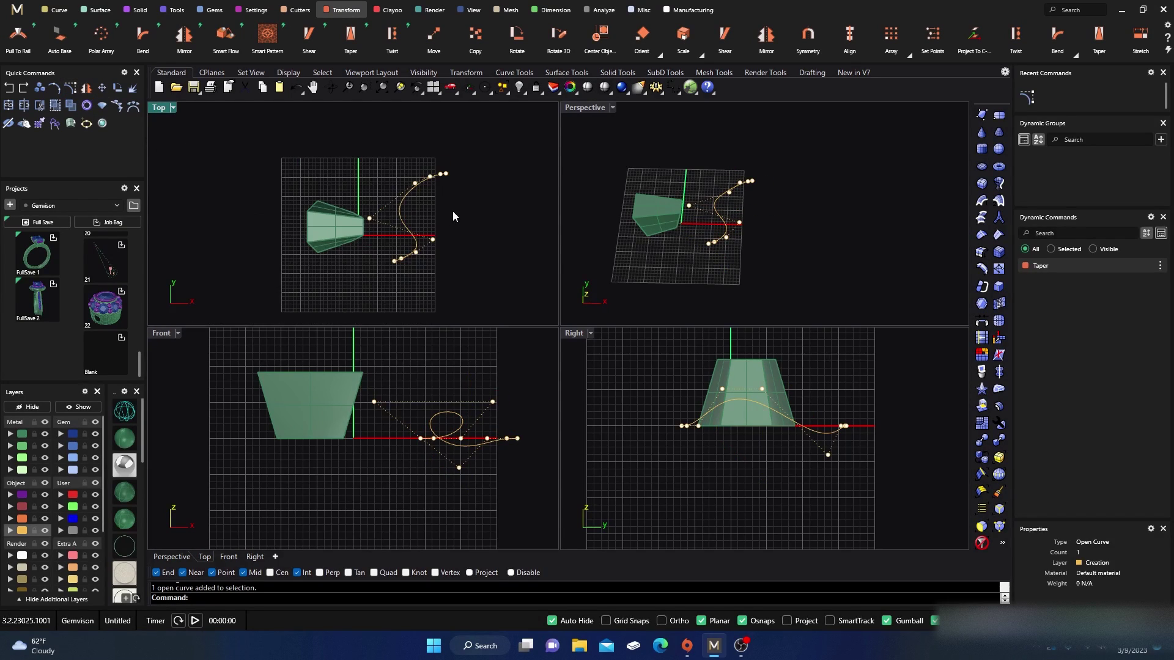
drag(354, 185, 439, 245)
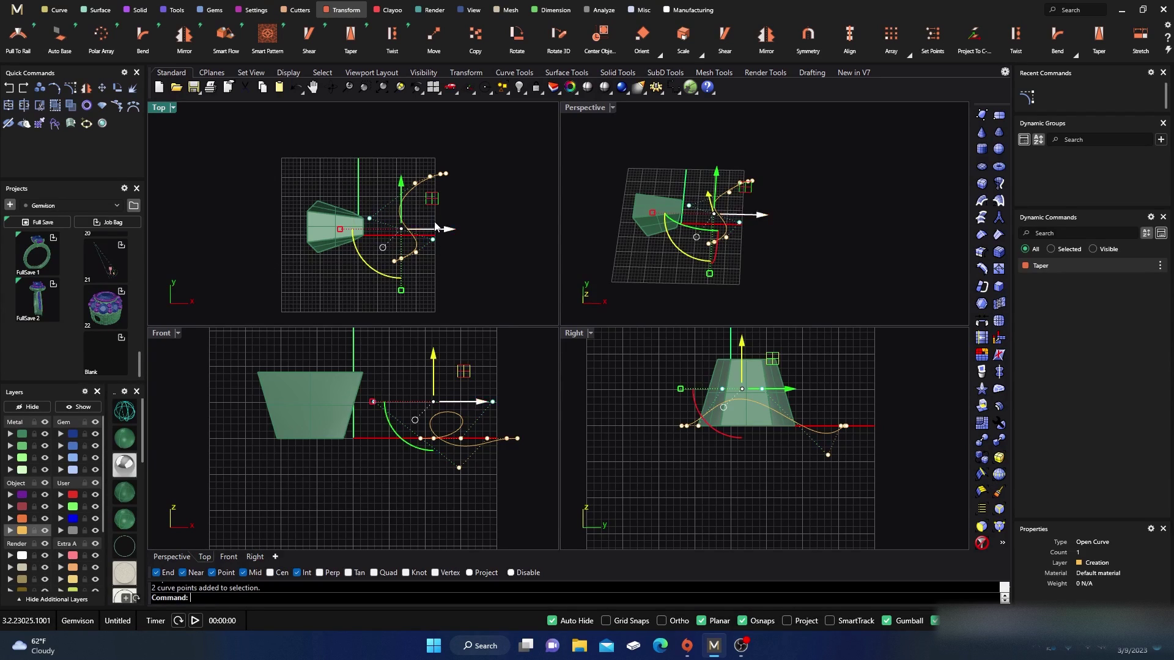
scroll(425, 195, up, 2)
key(F10)
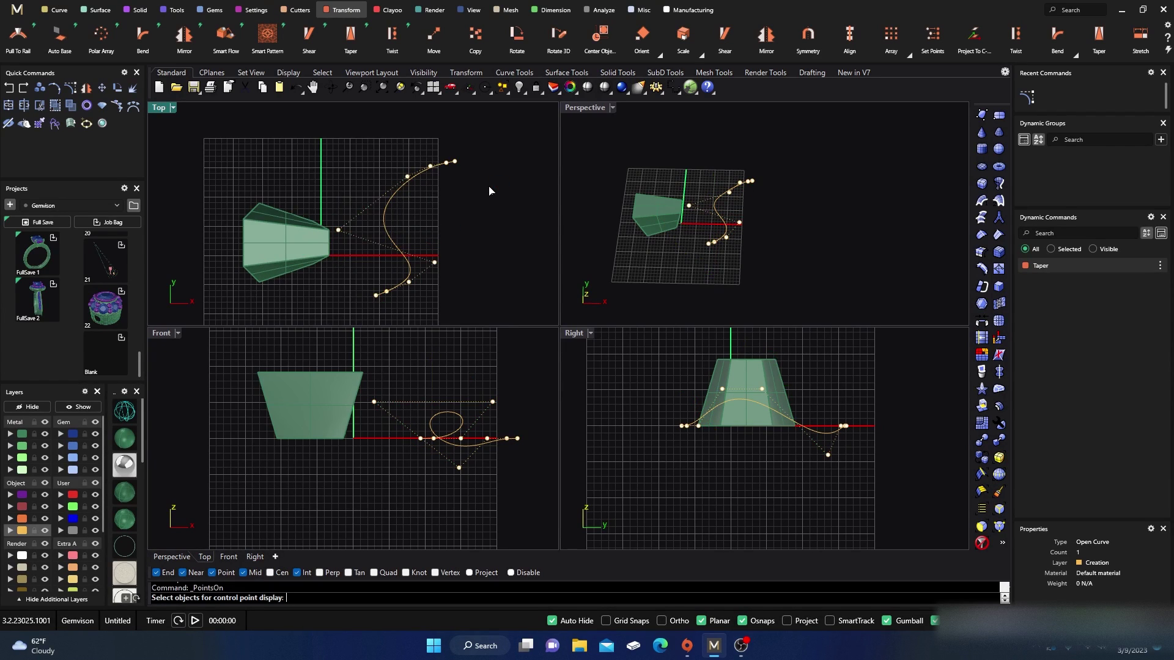
key(Escape)
Align the curve's three middle control points to one X location beyond the grid's edge with Set Points, and deselect them
drag(372, 252, 444, 276)
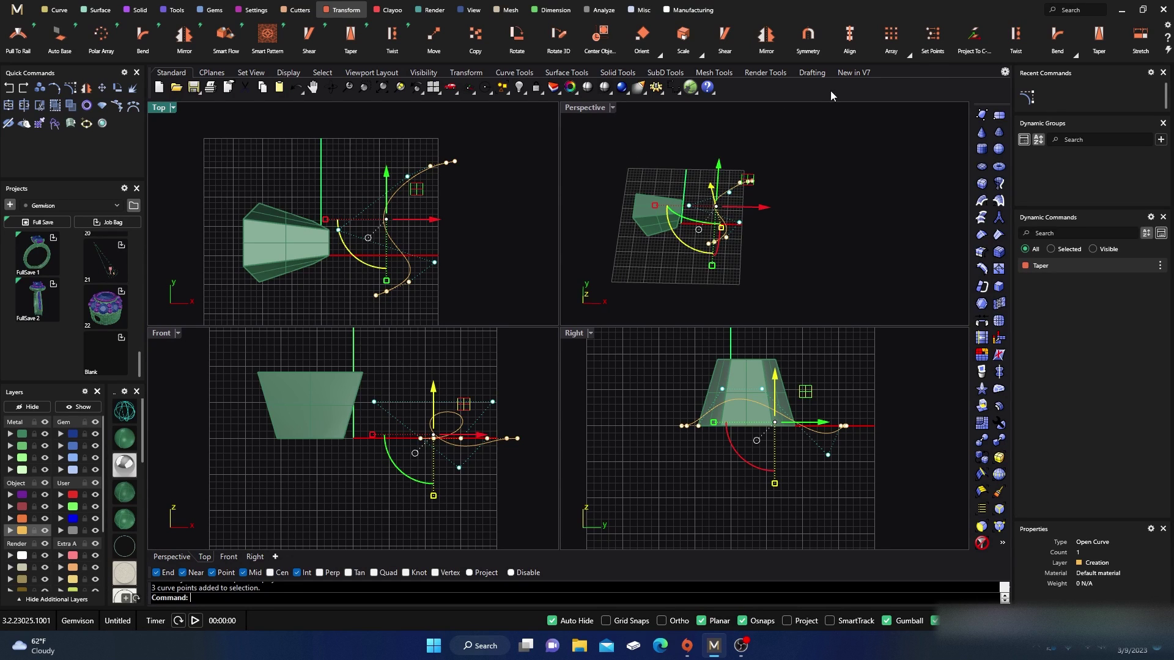
click(932, 36)
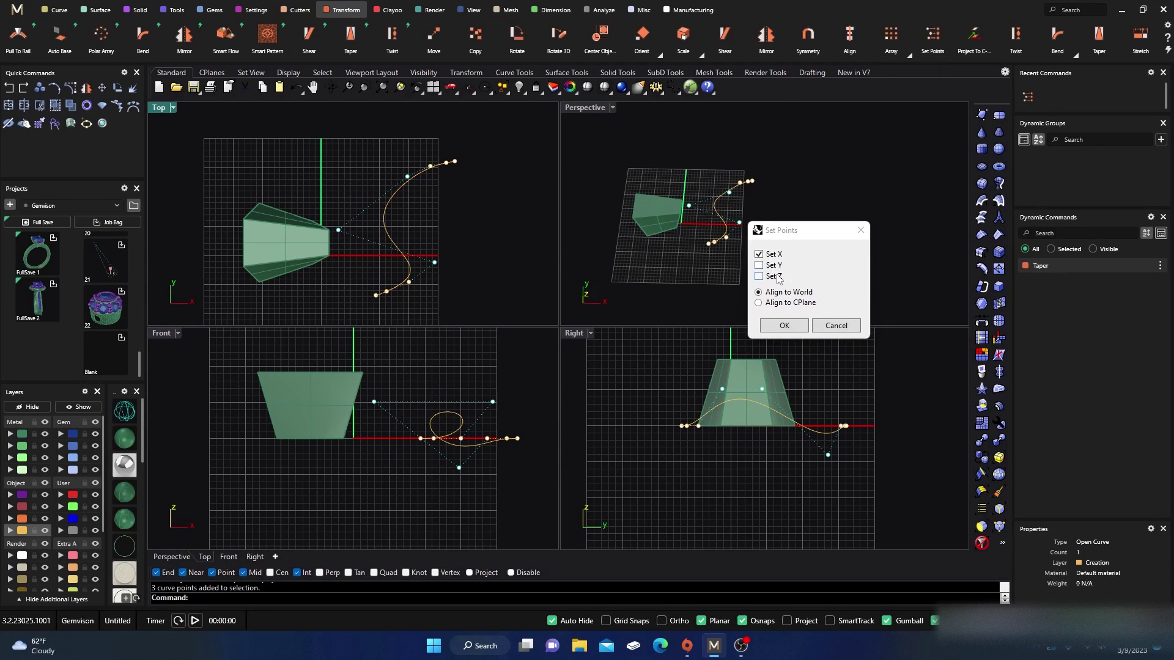
click(783, 326)
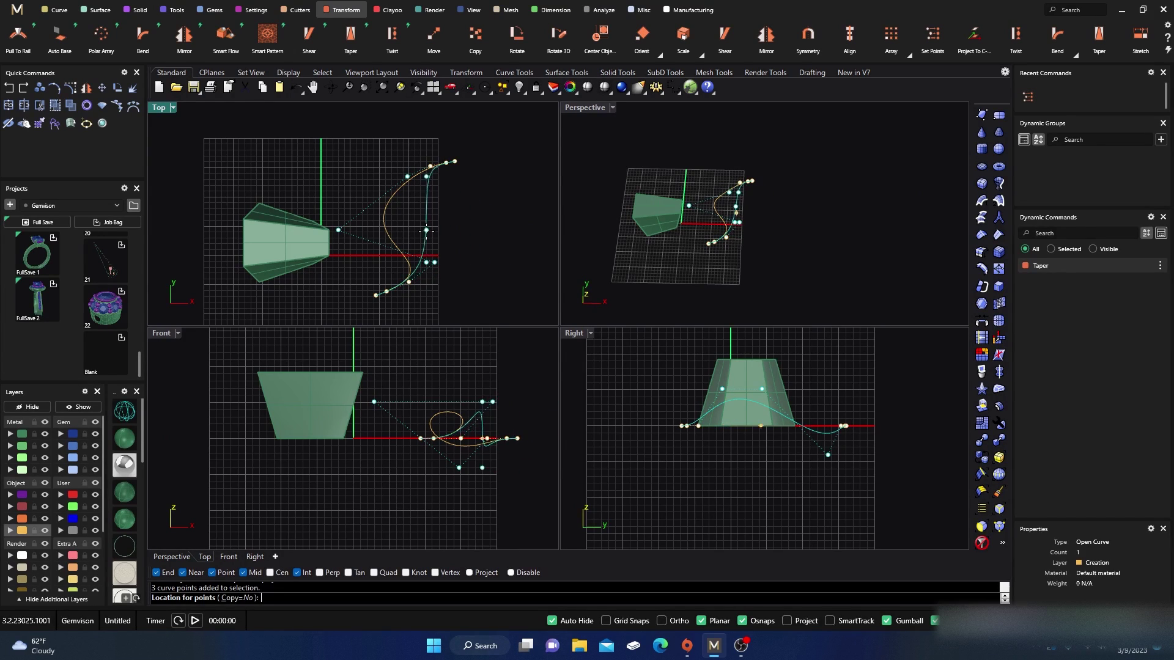
click(481, 273)
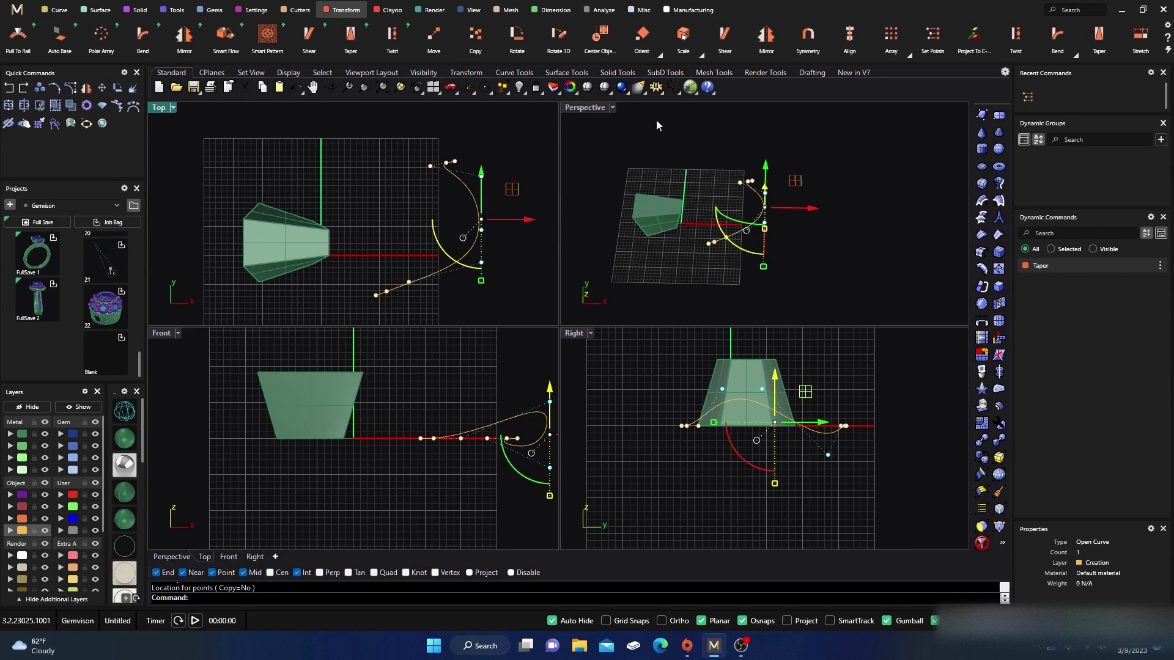
click(585, 111)
double_click(586, 110)
right_drag(593, 342, 579, 373)
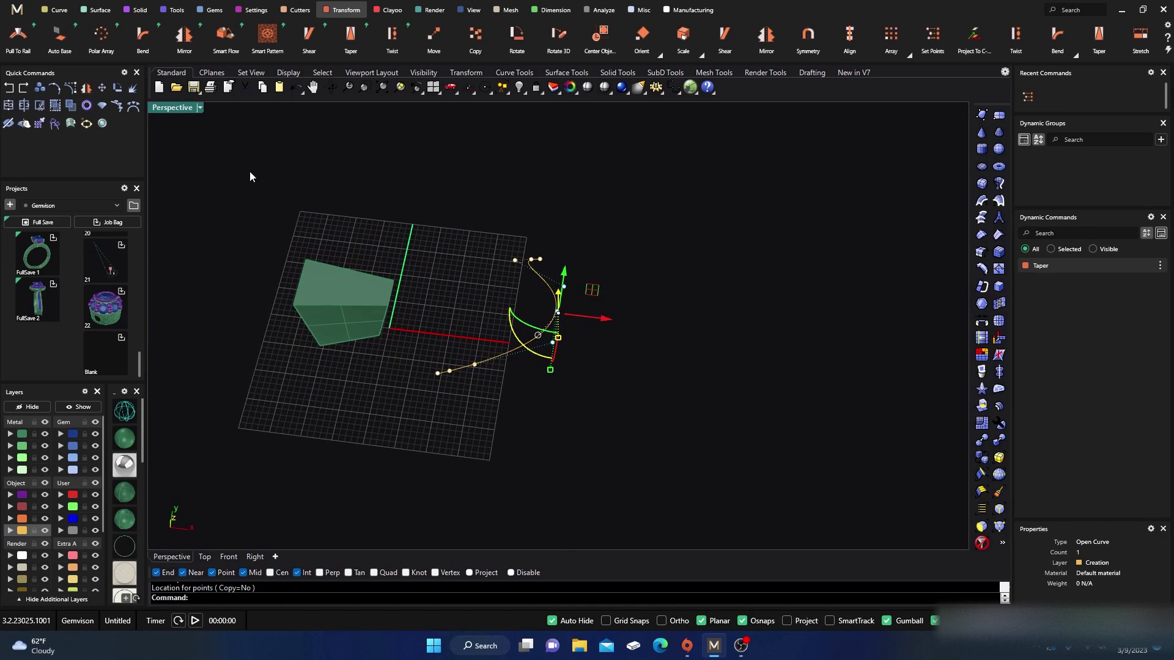
double_click(164, 109)
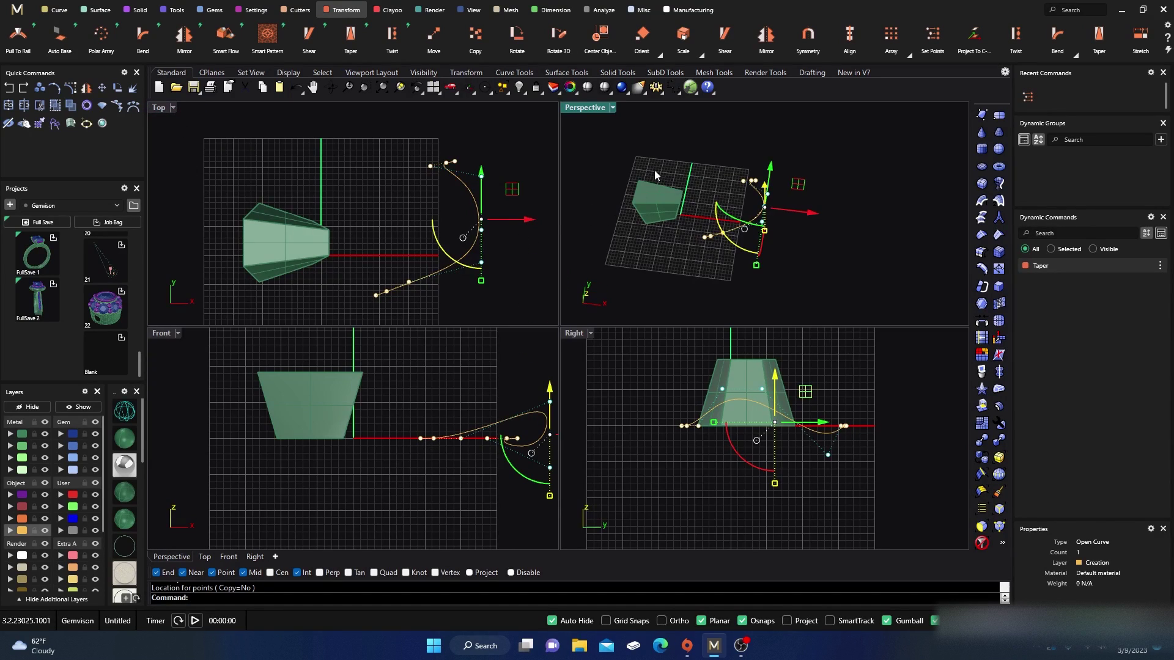
key(Escape)
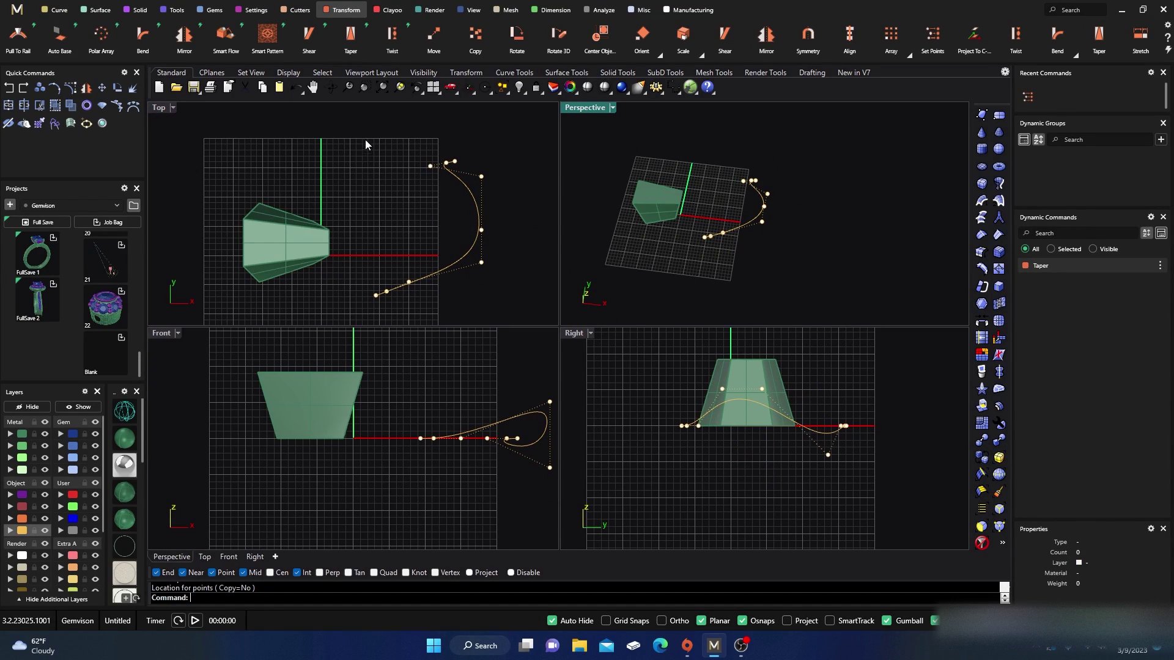
Flatten the whole curve with Set Points using only Set Y aligned to world, at the level of its upper end
click(474, 208)
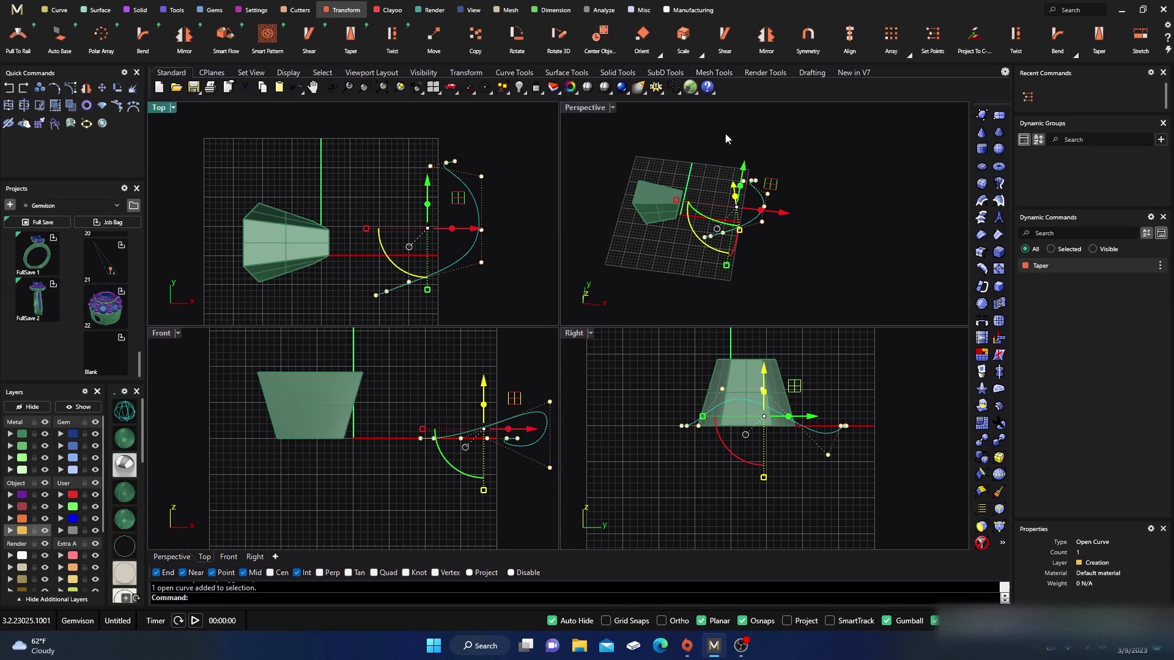
click(933, 35)
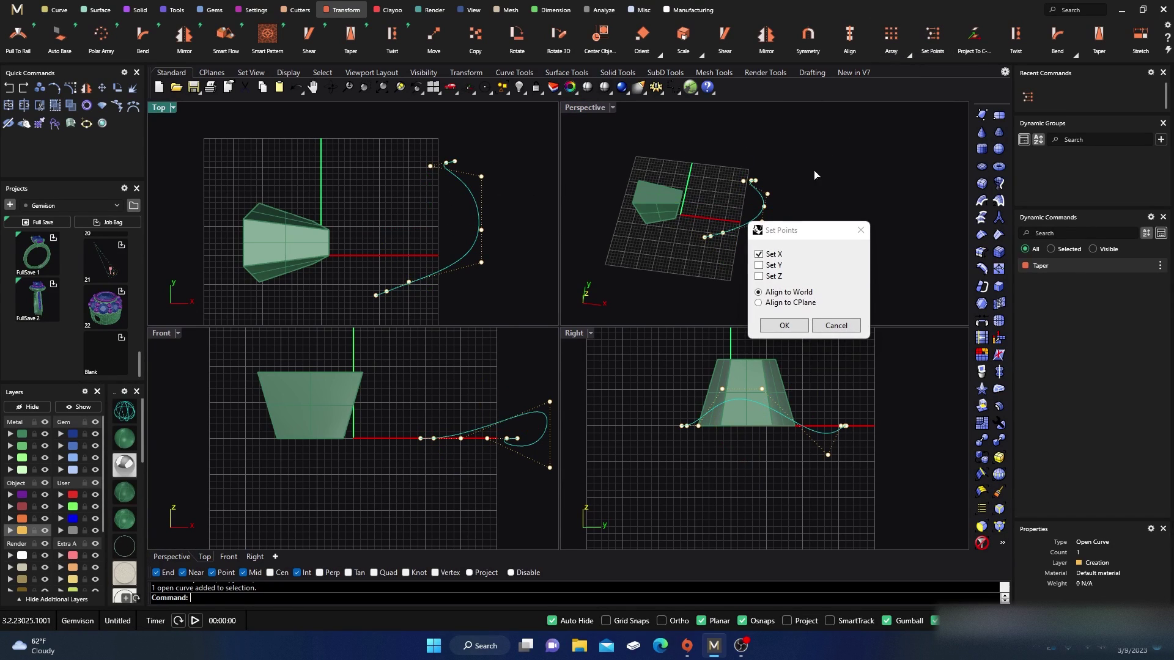
click(759, 265)
click(758, 253)
click(783, 326)
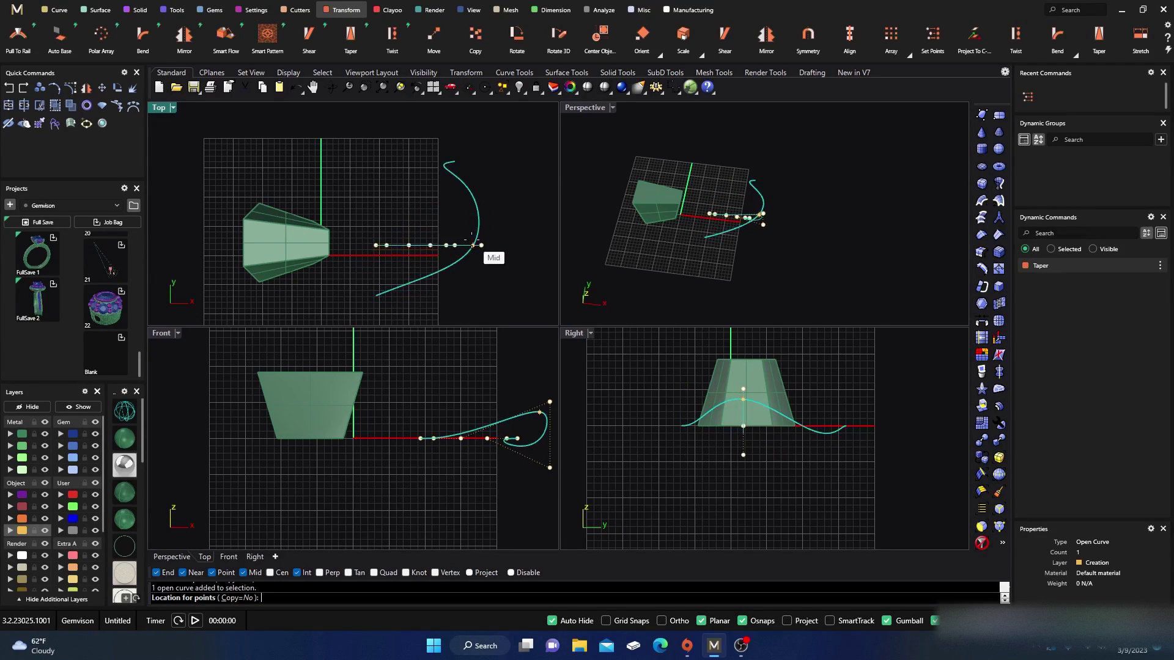
click(453, 164)
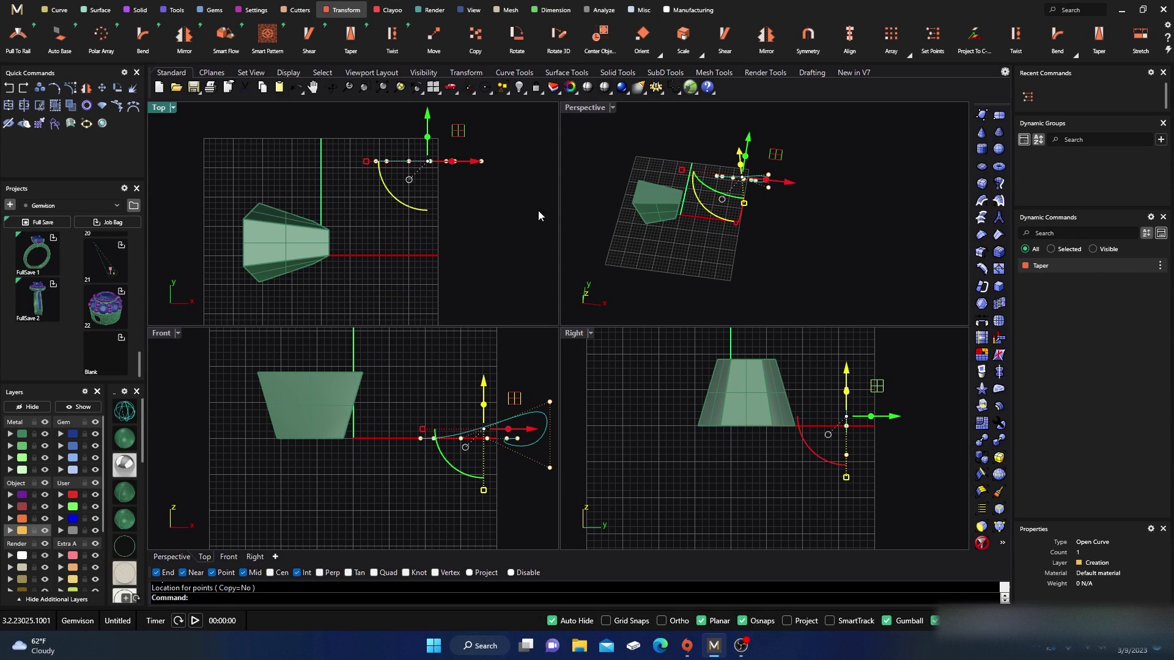
Deselect the curve and undo its flattening along Y
click(656, 146)
scroll(515, 445, up, 5)
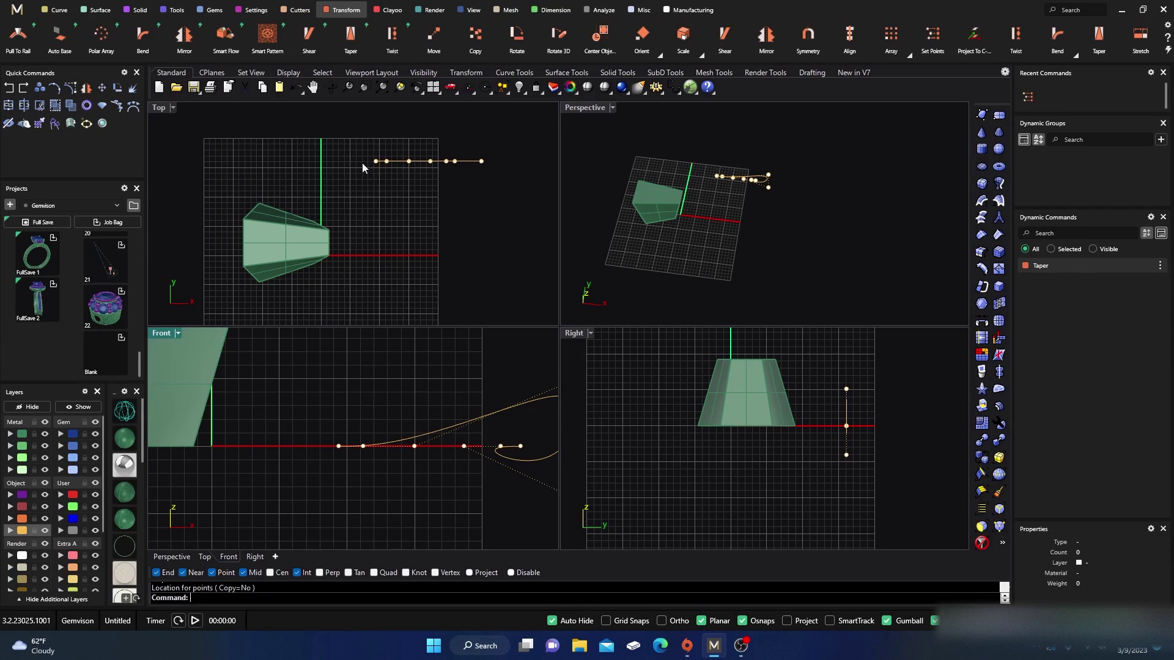
click(9, 89)
click(712, 153)
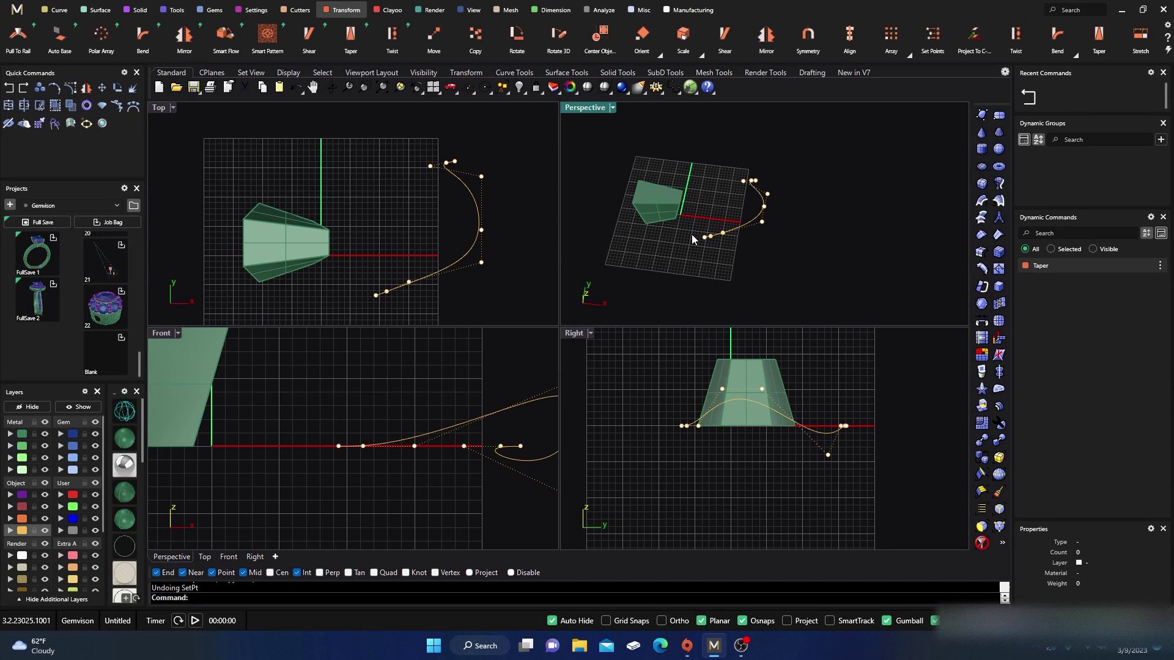
Try to turn on control points for the tapered solid
click(651, 213)
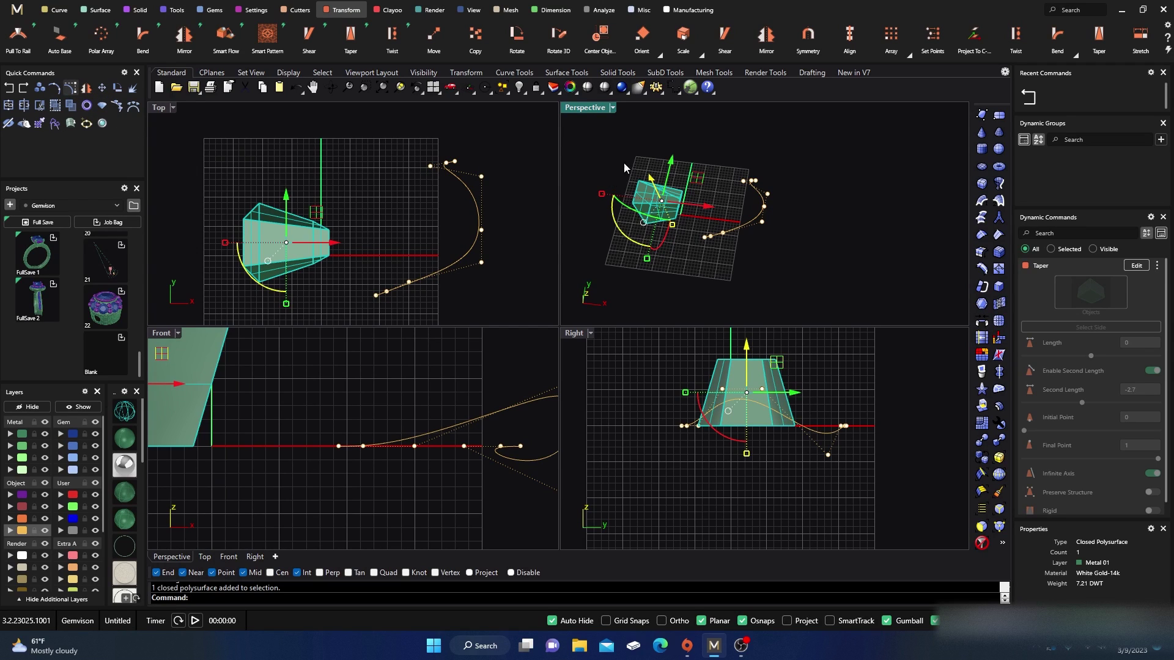
key(F10)
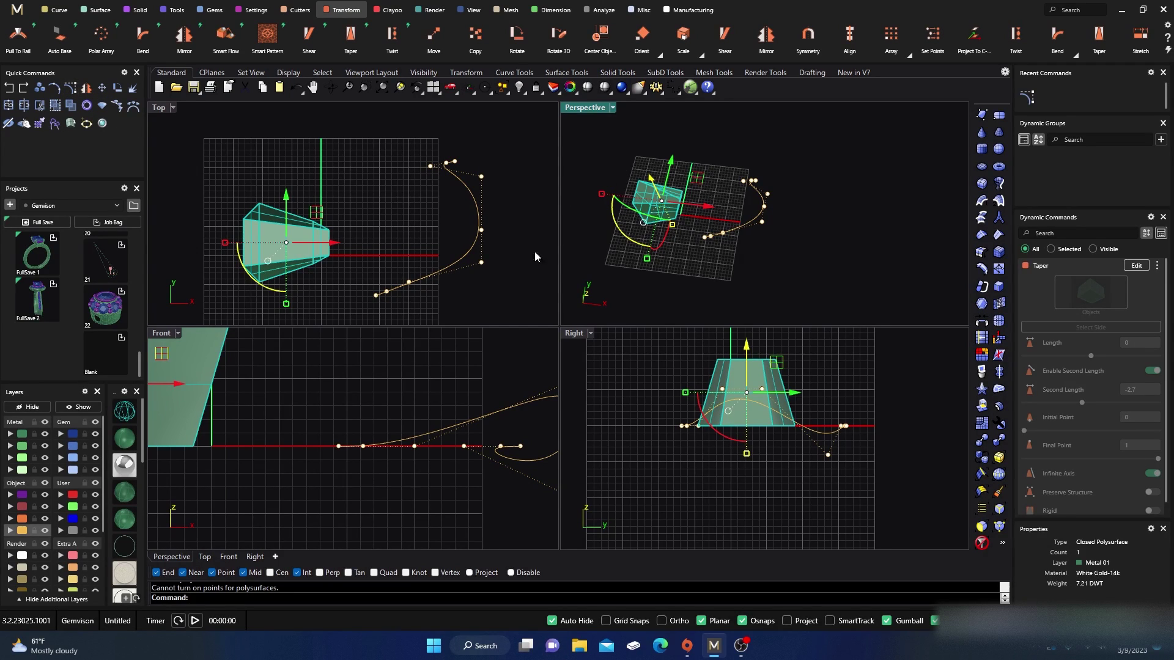
click(268, 138)
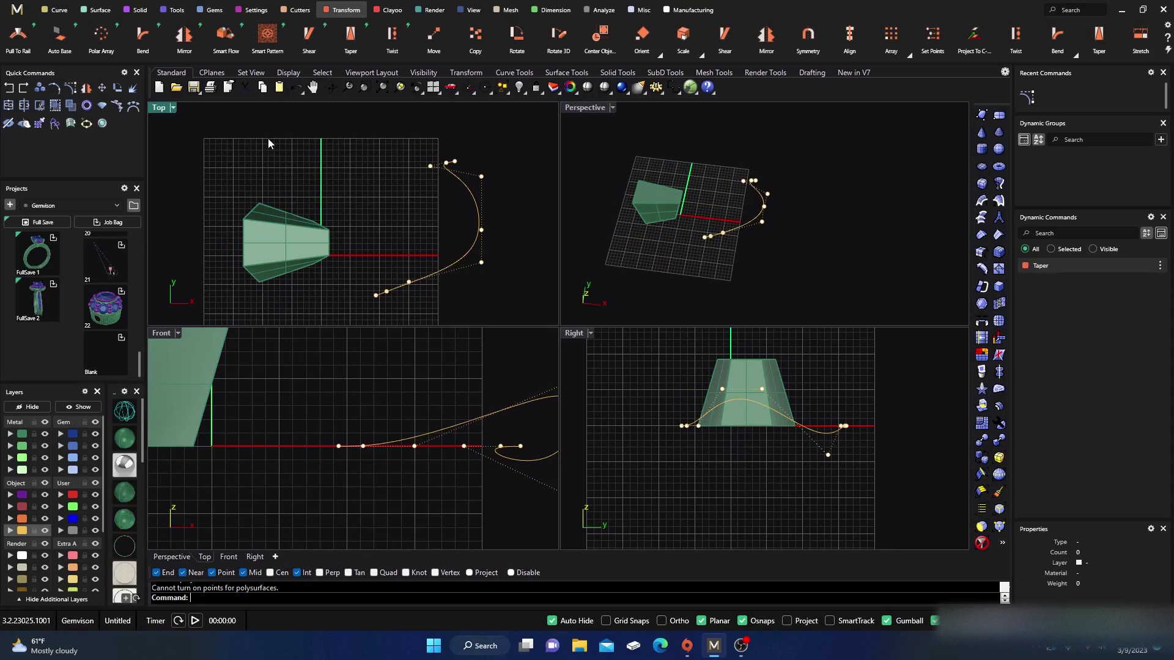
Explode the tapered solid into separate surfaces and check the separation by selecting its top face
click(132, 88)
drag(218, 173, 340, 314)
click(132, 88)
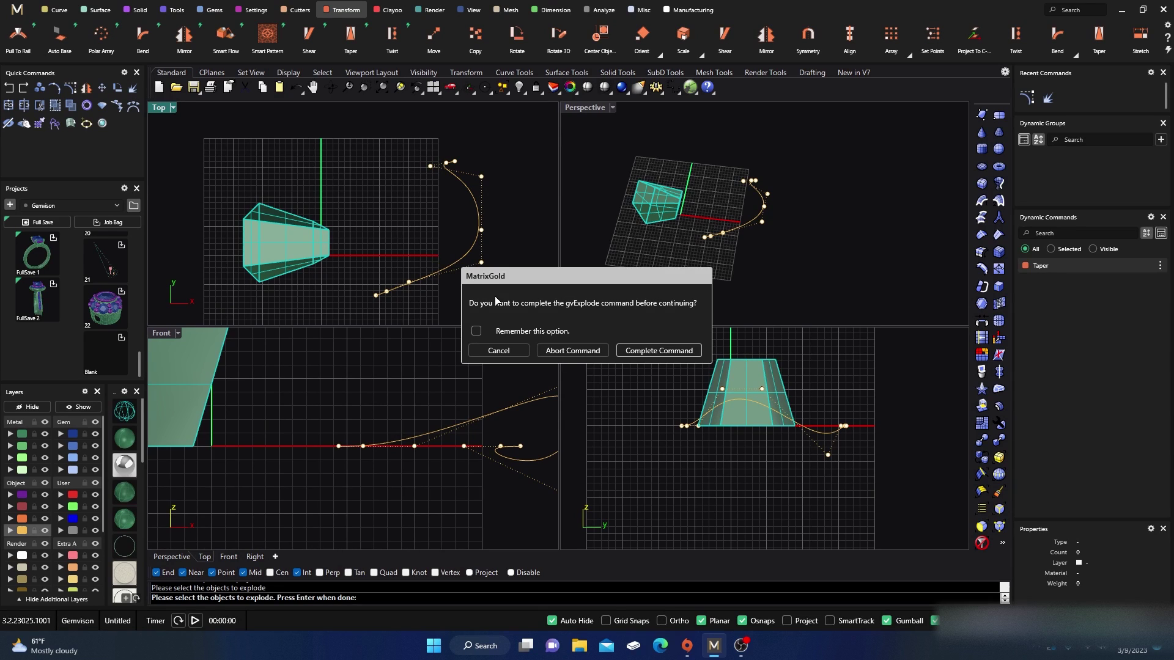
click(563, 350)
drag(196, 156, 337, 307)
key(Return)
click(304, 245)
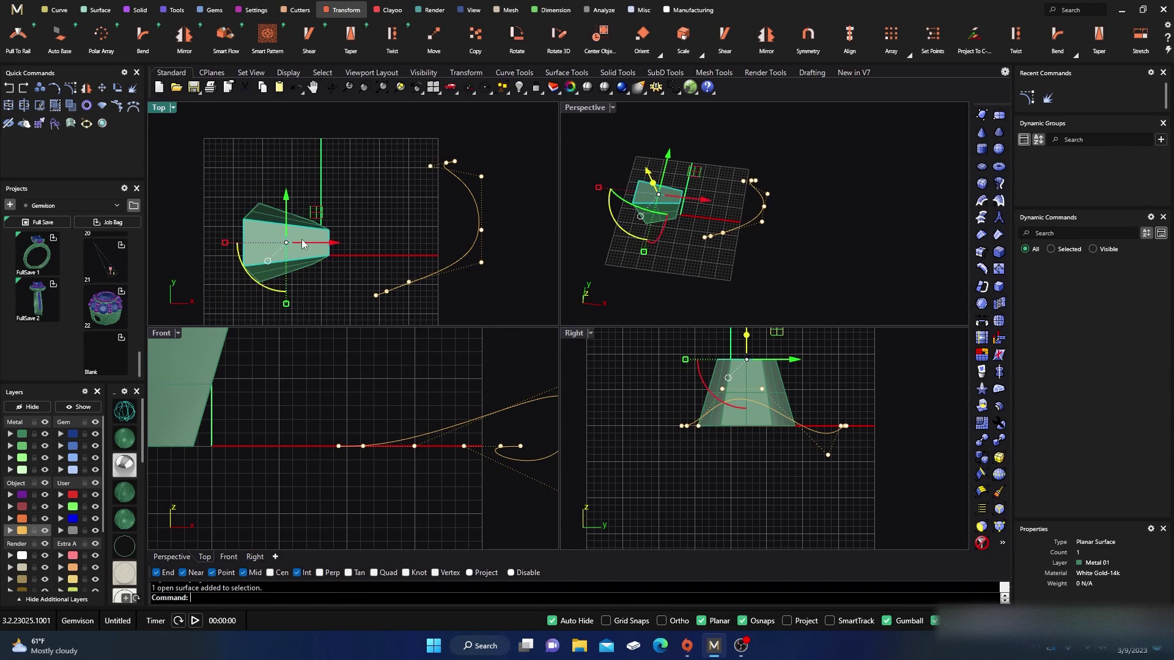
click(269, 192)
click(288, 245)
click(214, 156)
Turn on the control points of all the exploded surfaces
drag(220, 187, 330, 299)
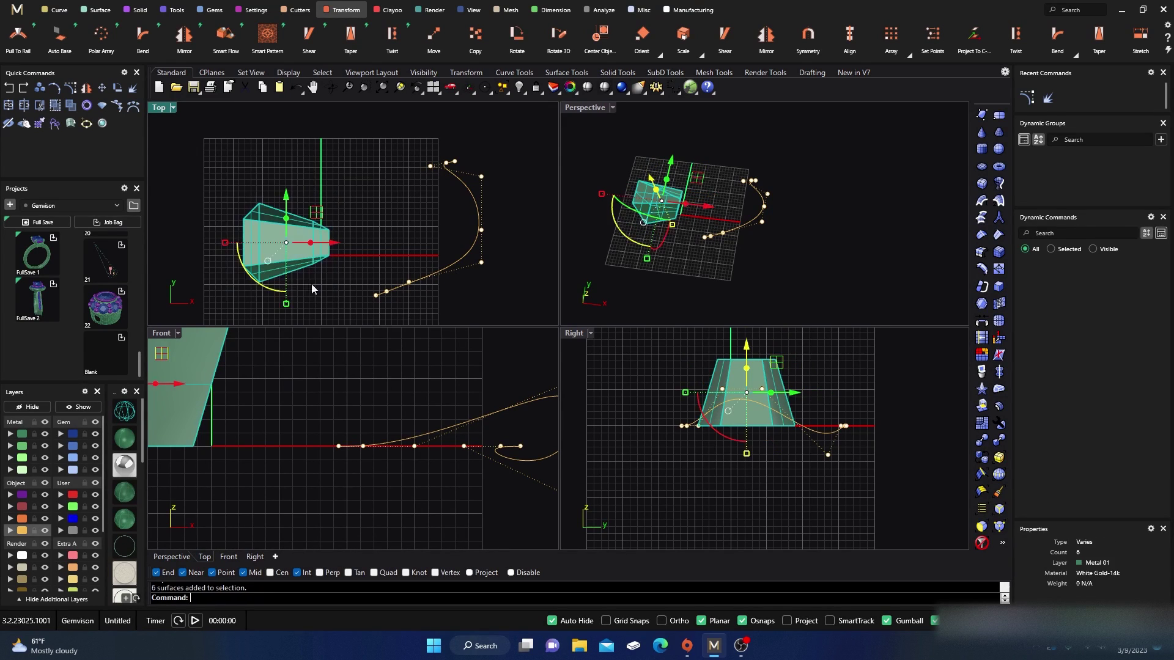
click(71, 88)
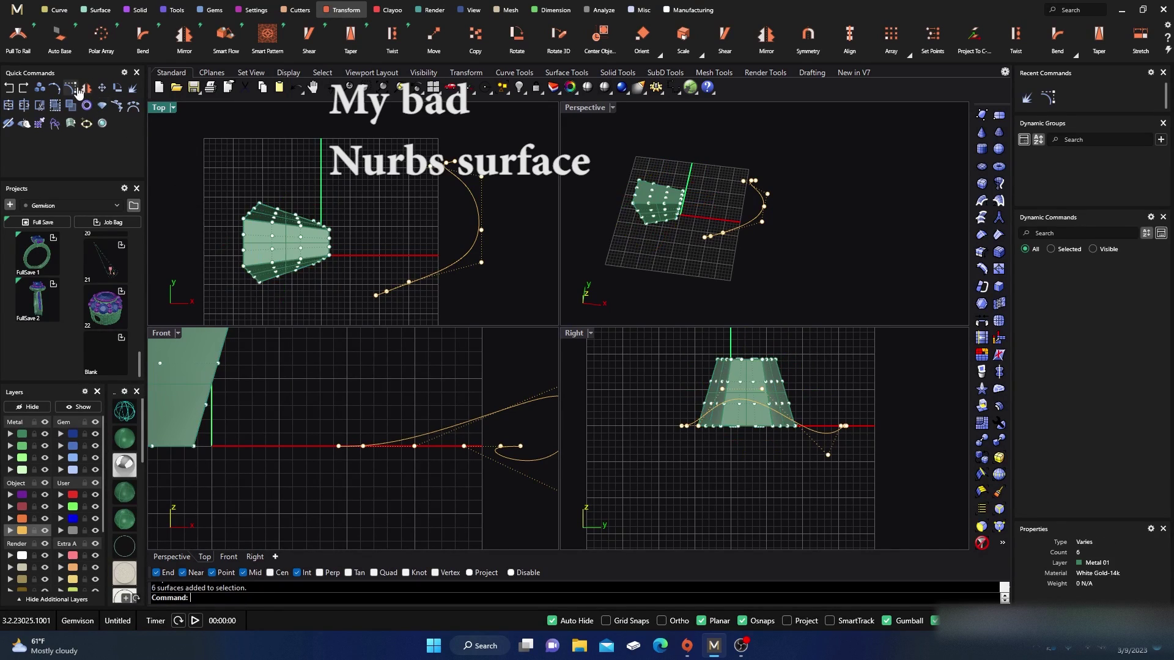
scroll(391, 392, down, 4)
right_drag(375, 417, 430, 414)
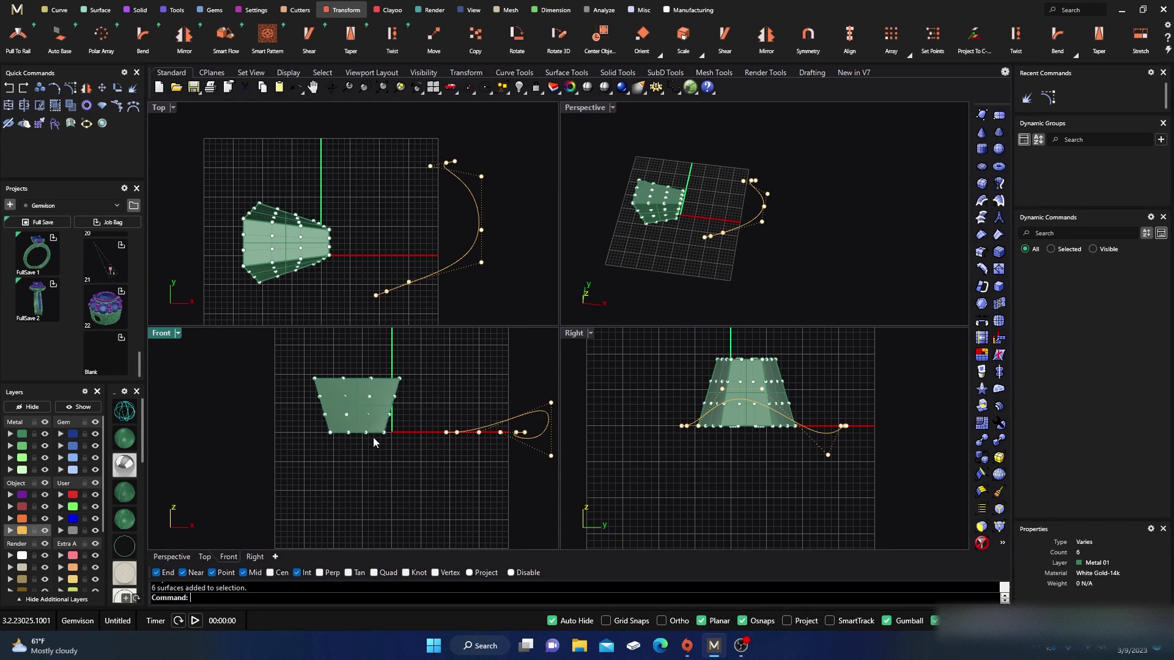
Align the bottom control points of the surfaces along Z only, placing them well below the base, and deselect them
drag(320, 445, 401, 433)
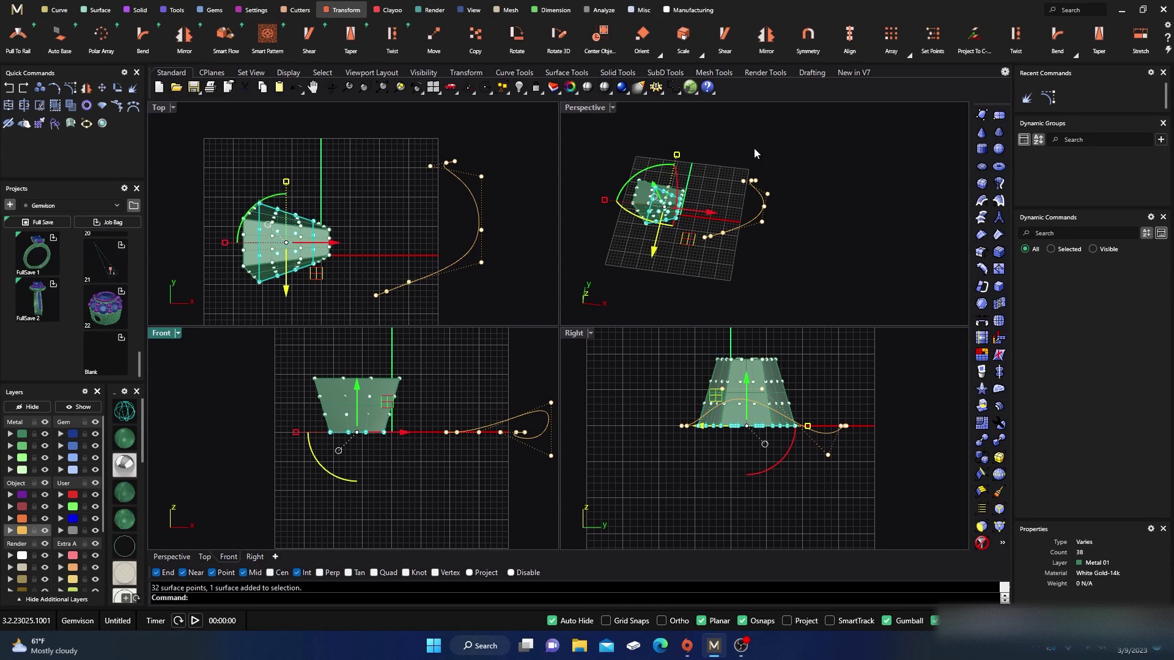
click(932, 37)
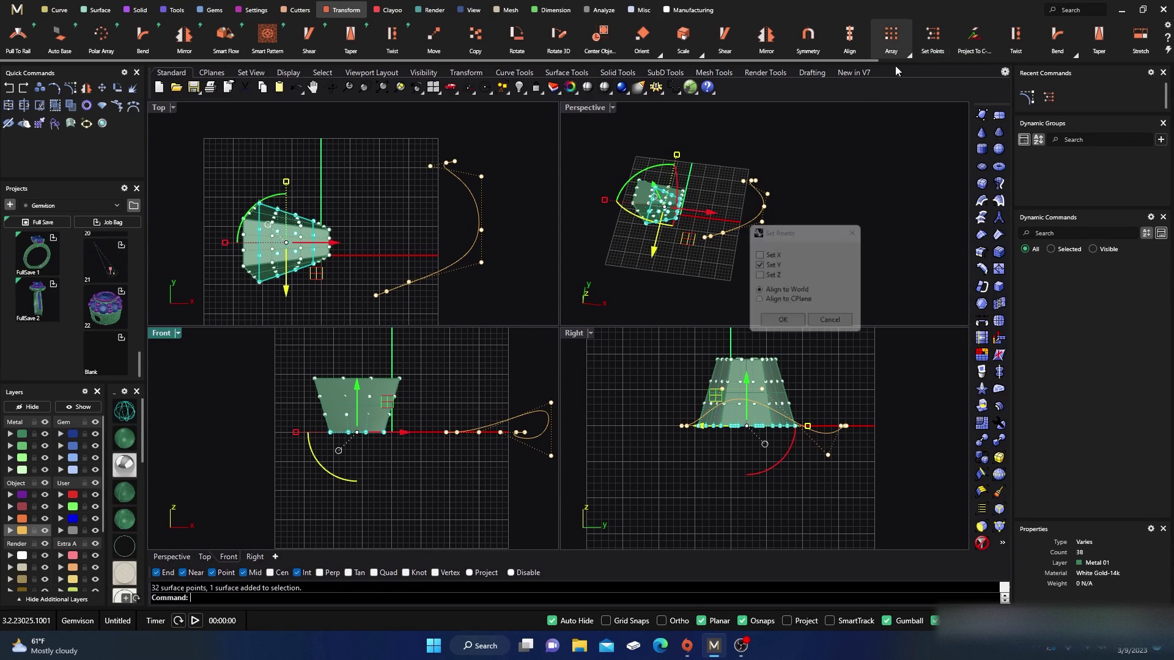
click(759, 266)
click(759, 277)
click(784, 326)
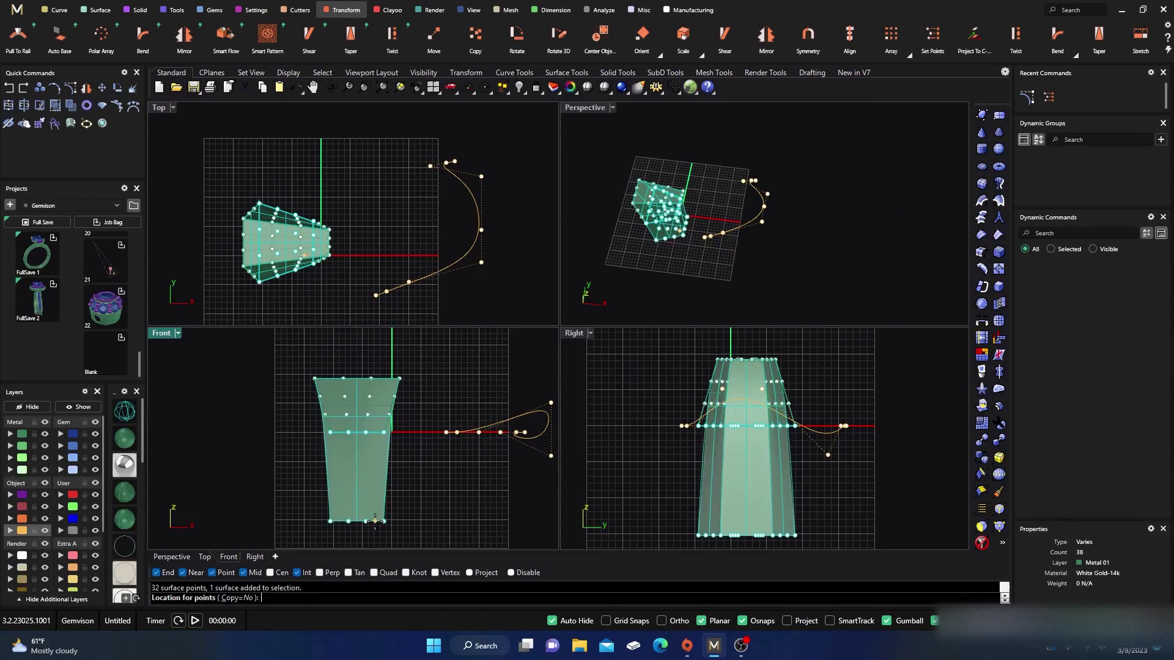
scroll(374, 508, down, 3)
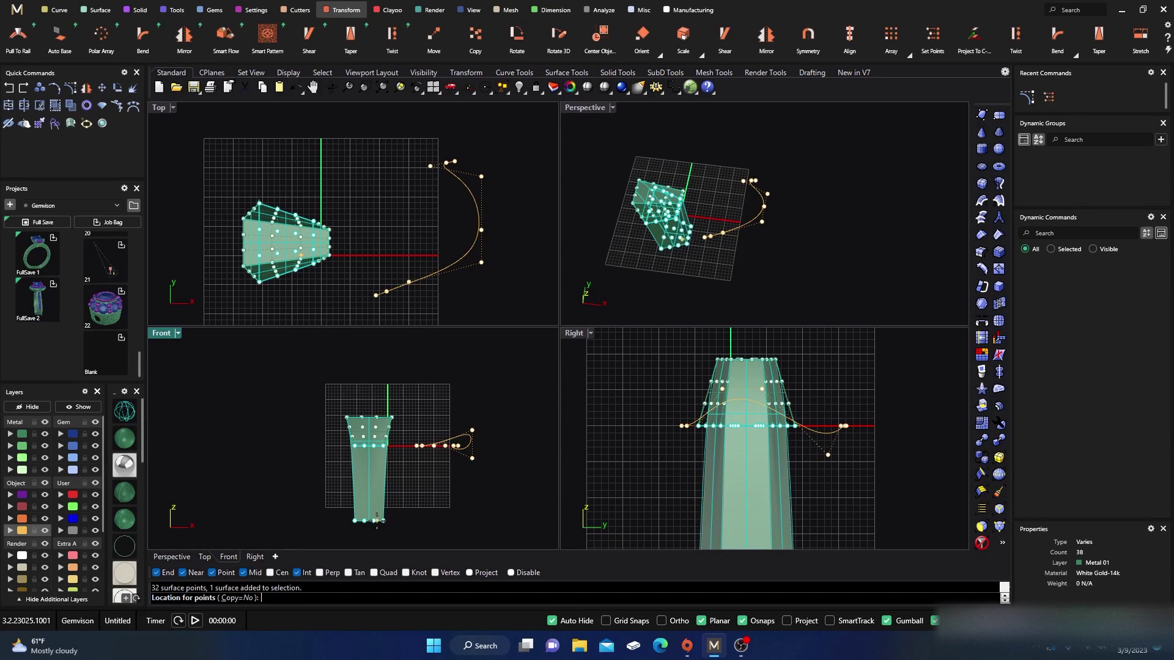
click(380, 520)
key(Escape)
Inspect the downward-stretched shape and undo the Set Points change
right_drag(728, 244, 686, 264)
scroll(686, 265, down, 3)
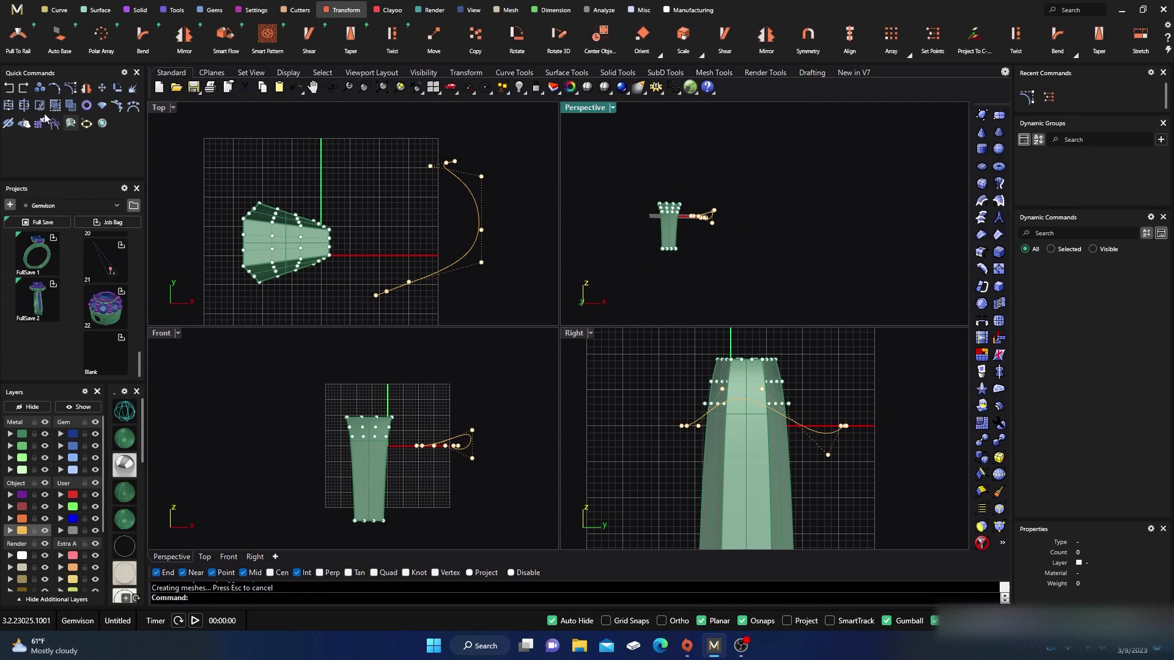
click(9, 88)
click(345, 177)
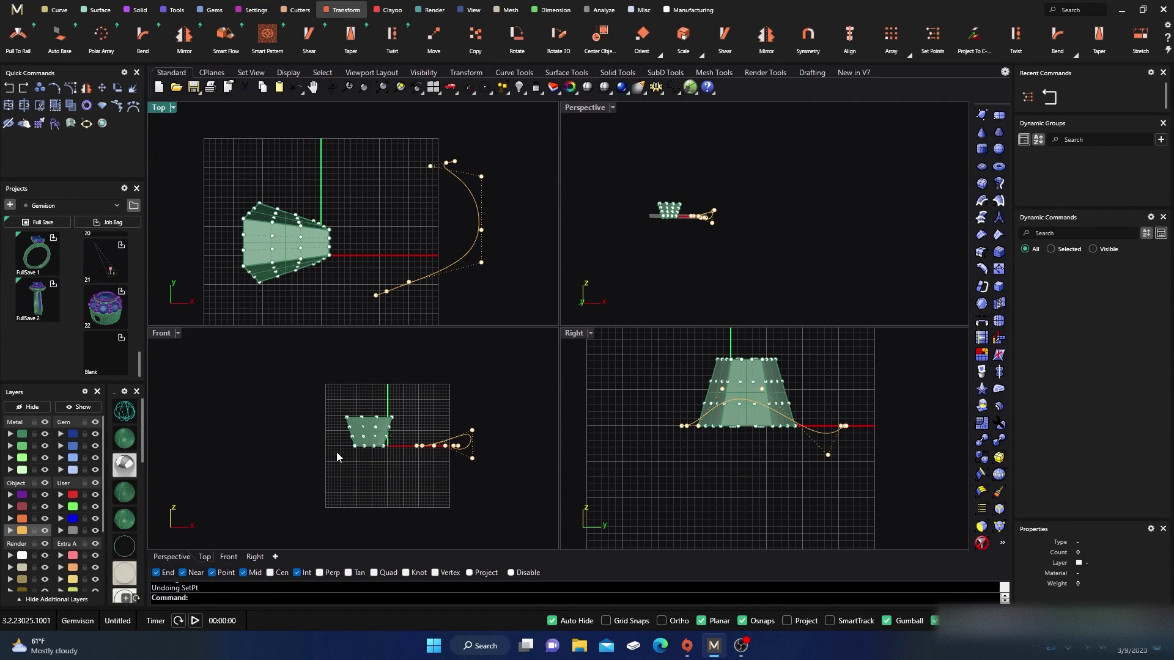
Try to align the left-side control points along X only at a location further out along negative X
scroll(353, 428, up, 3)
drag(351, 355, 393, 460)
right_click(528, 362)
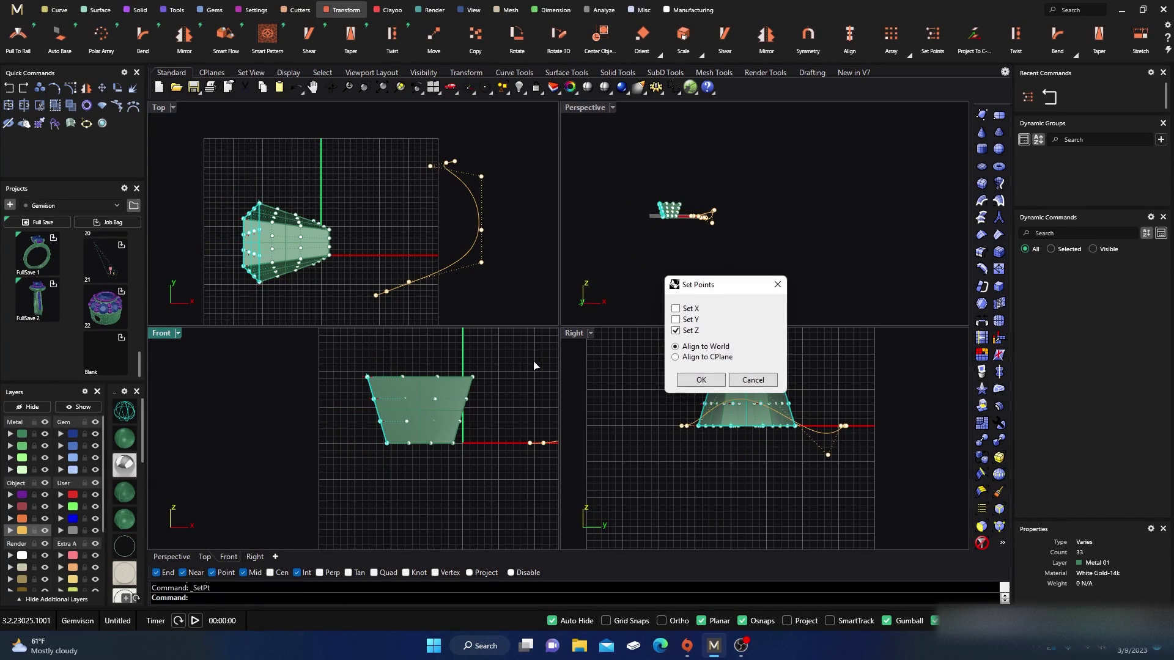
click(675, 308)
click(675, 331)
click(697, 380)
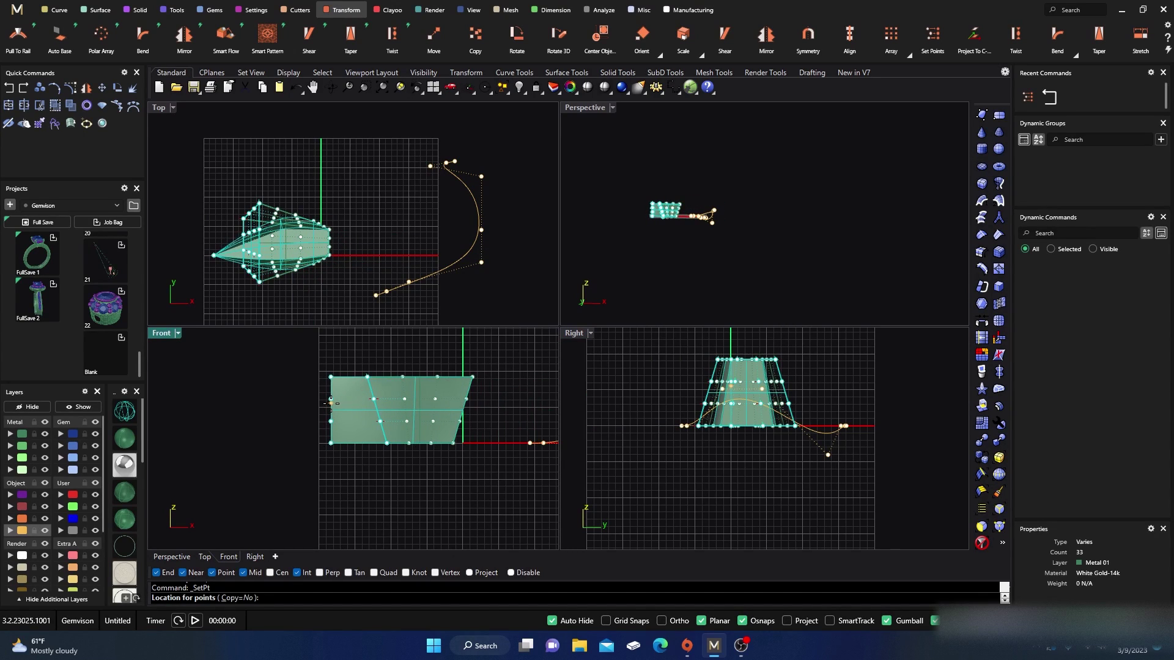
click(330, 404)
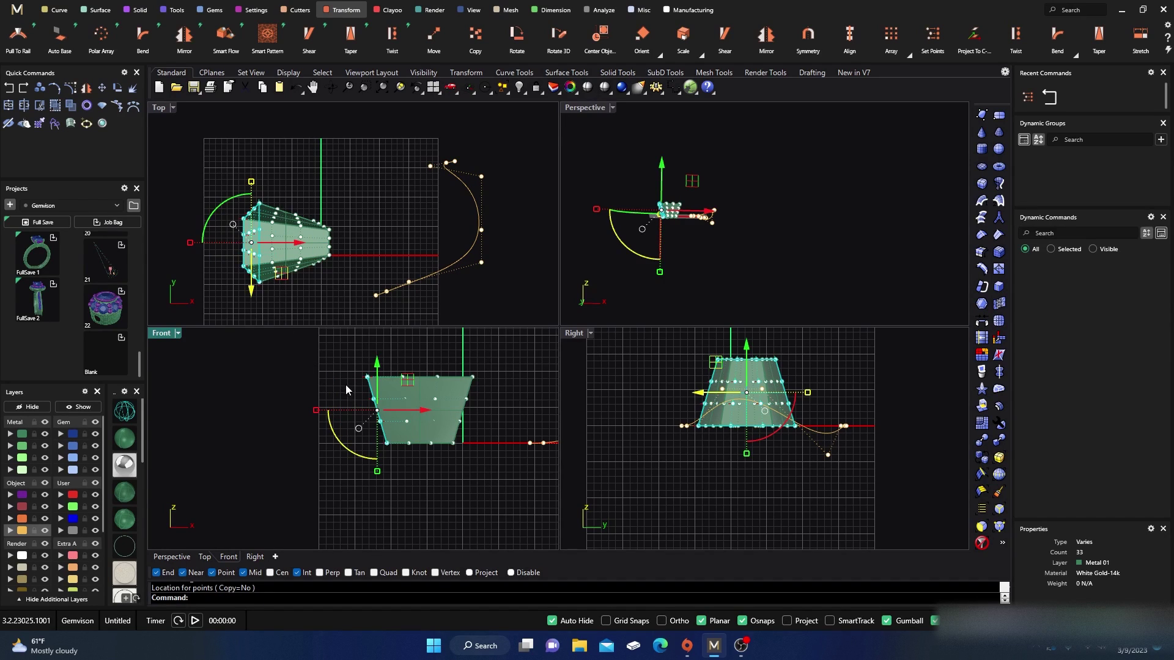
Align the selected side points along X and Y at one location beyond the grid's negative X edge and inspect the shape
key(Return)
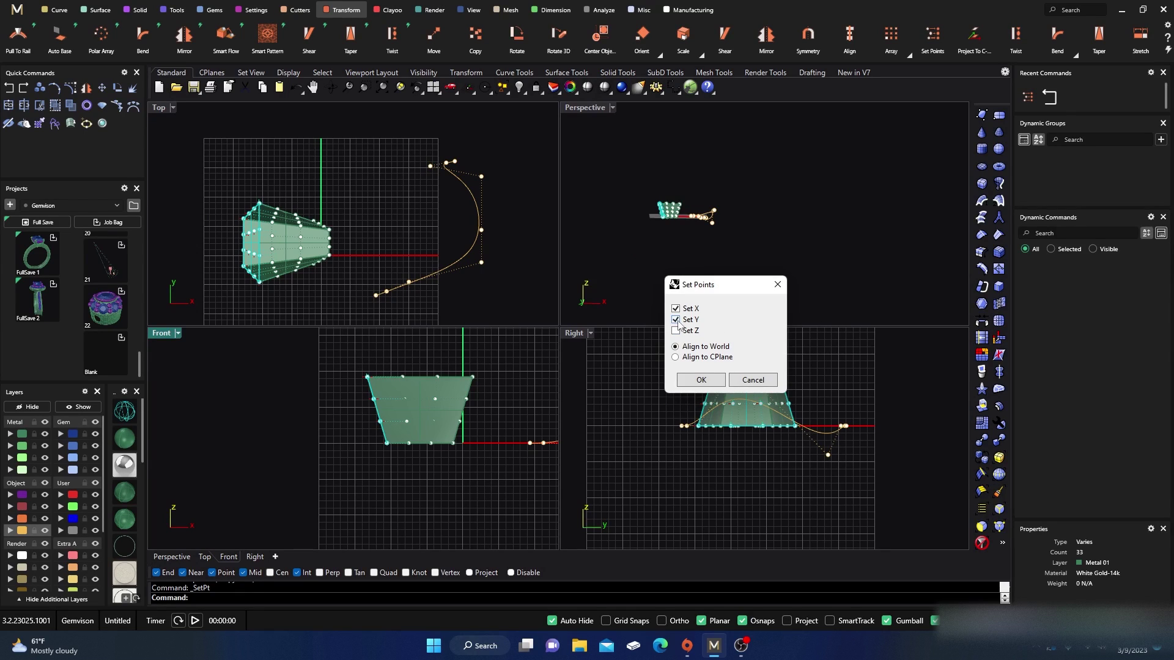
click(695, 380)
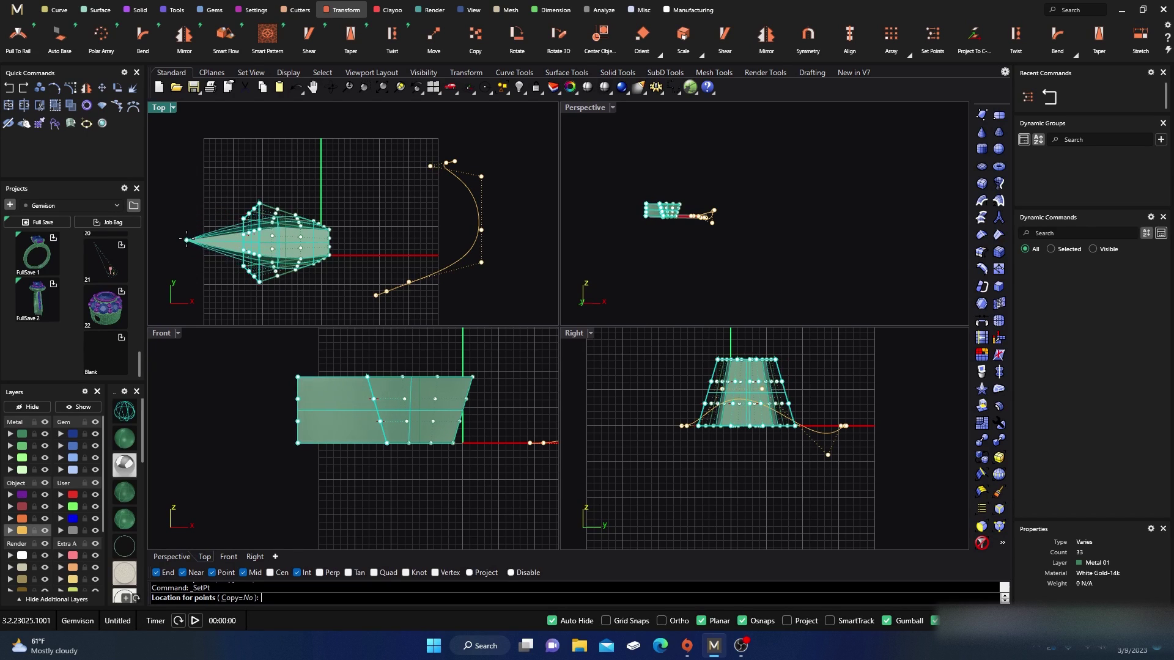
click(193, 246)
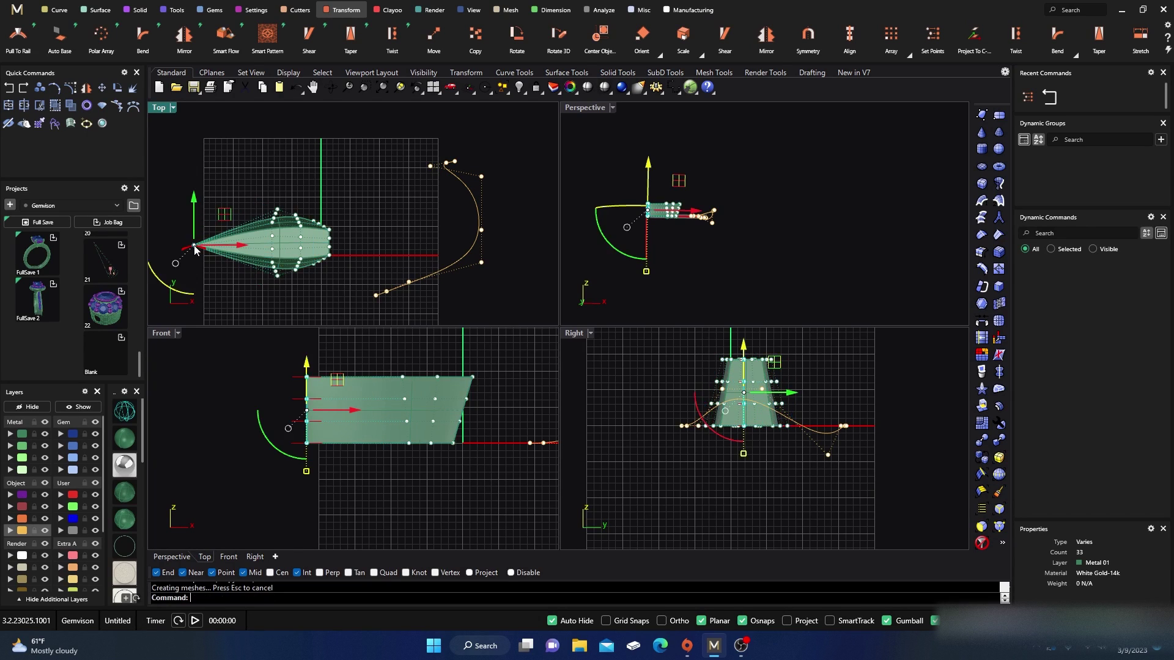
double_click(586, 108)
right_drag(624, 255, 335, 324)
scroll(335, 324, up, 5)
right_drag(428, 406, 374, 325)
scroll(387, 390, down, 3)
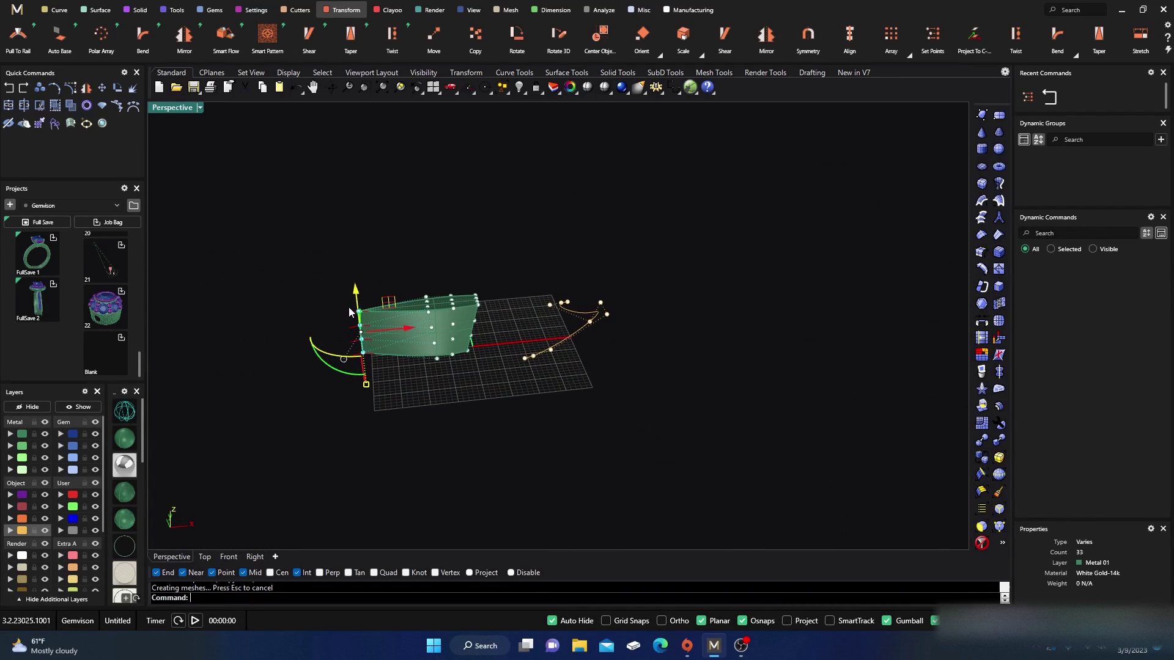
Try applying Set Points to the converged edge points with the X and Y options switched off
ctrl+click(380, 373)
key(Return)
click(675, 309)
click(676, 320)
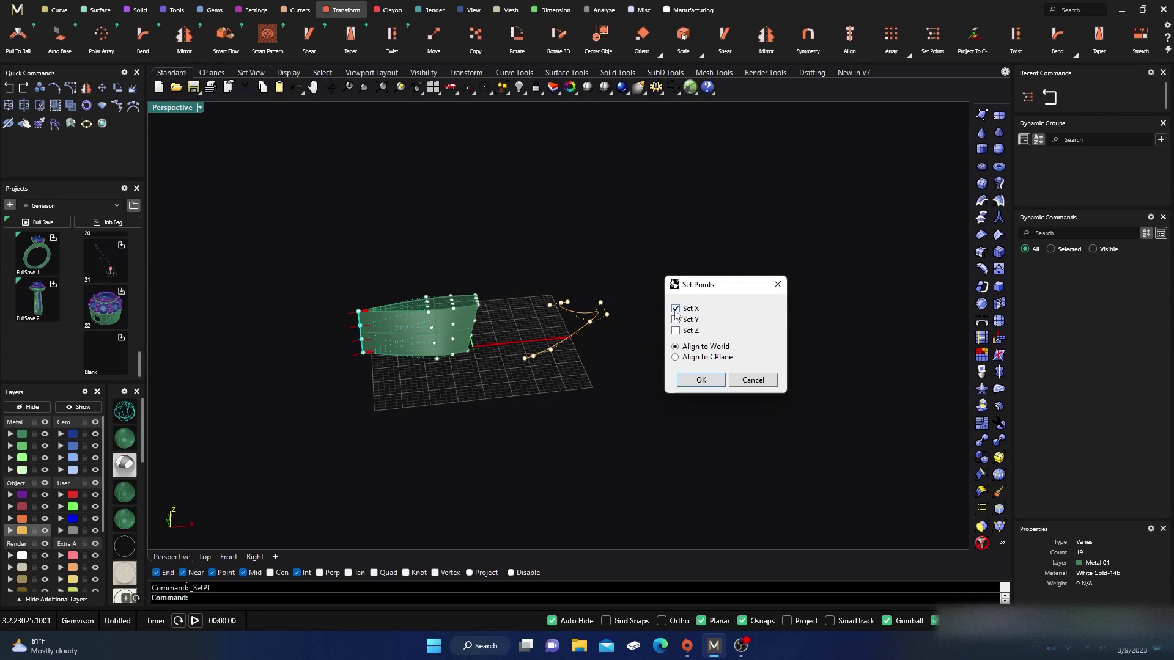
click(691, 382)
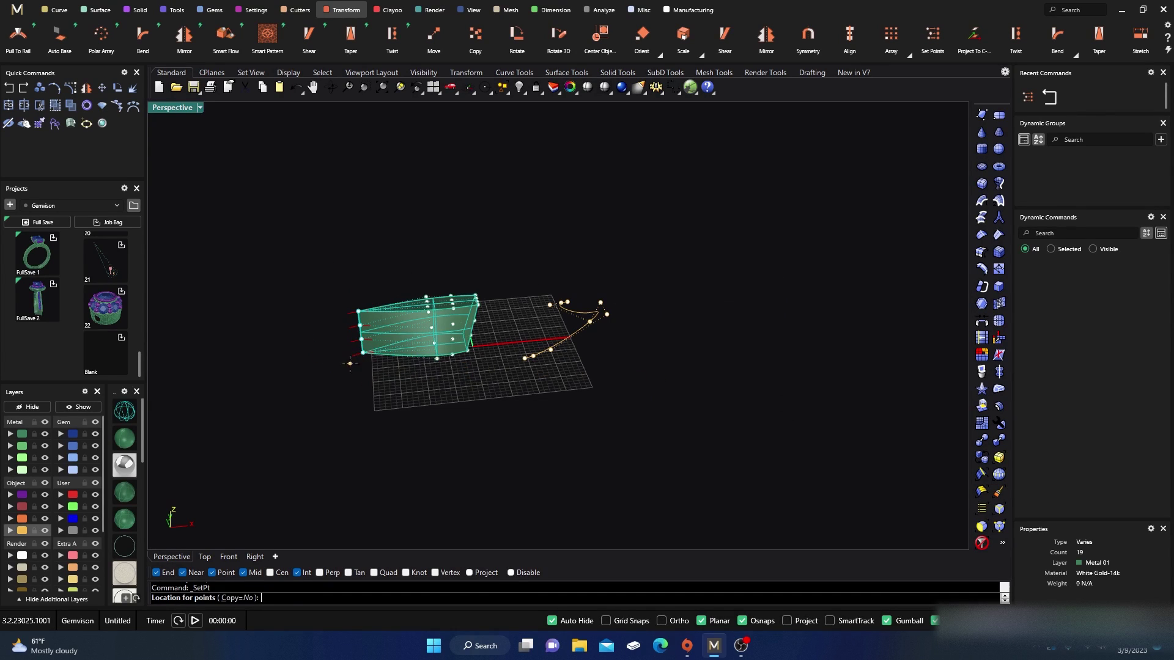
double_click(173, 108)
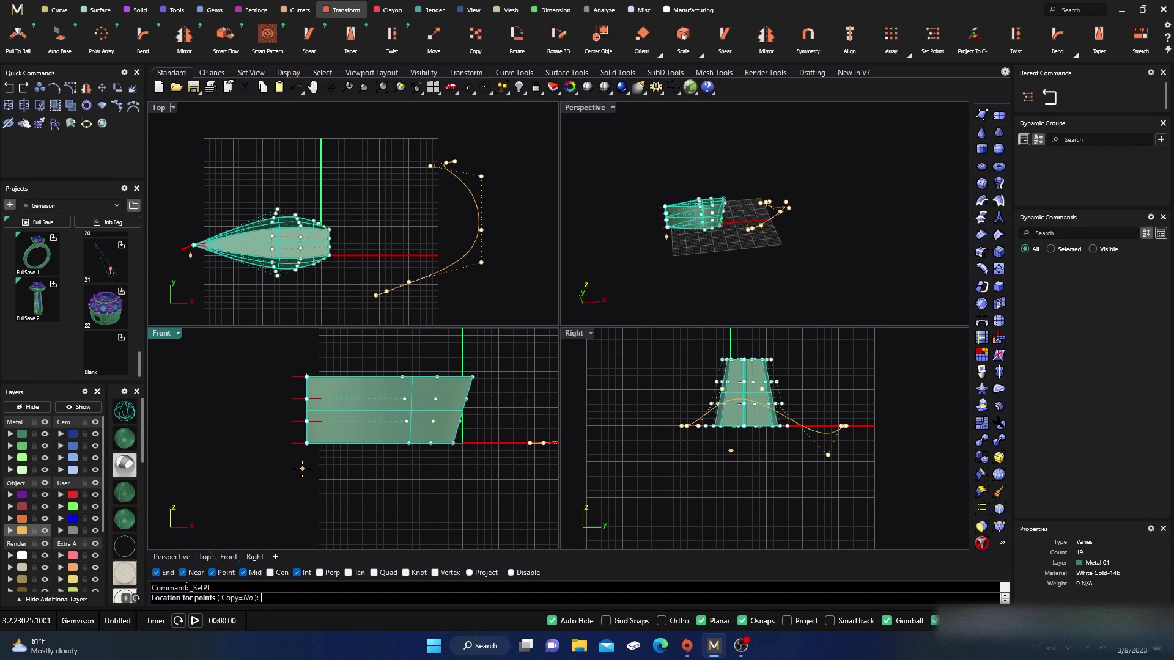
click(282, 444)
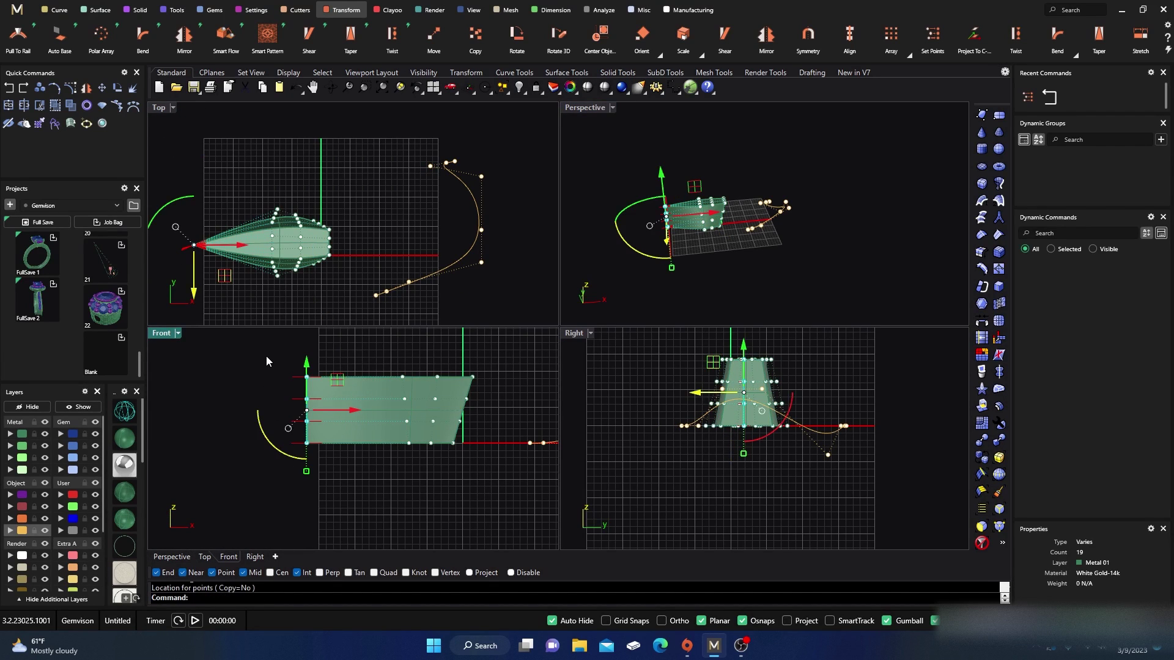
Align the vertical edge's points along Z only at base height, forming a single tip, and inspect the shape
drag(277, 349, 320, 472)
right_click(250, 362)
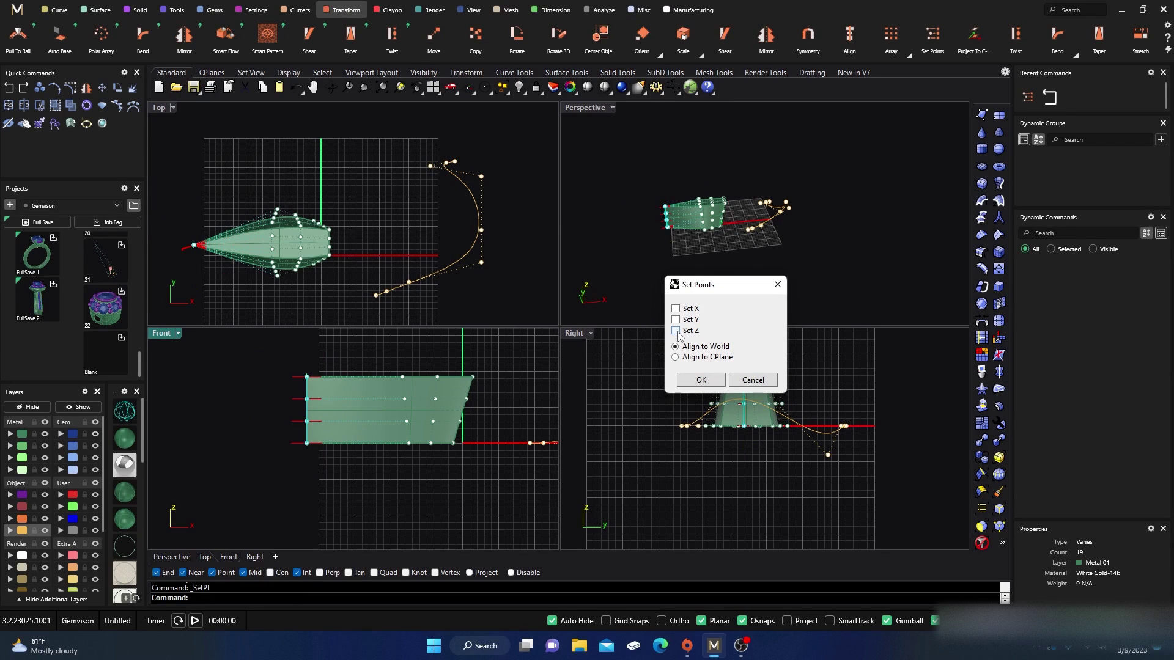
click(699, 381)
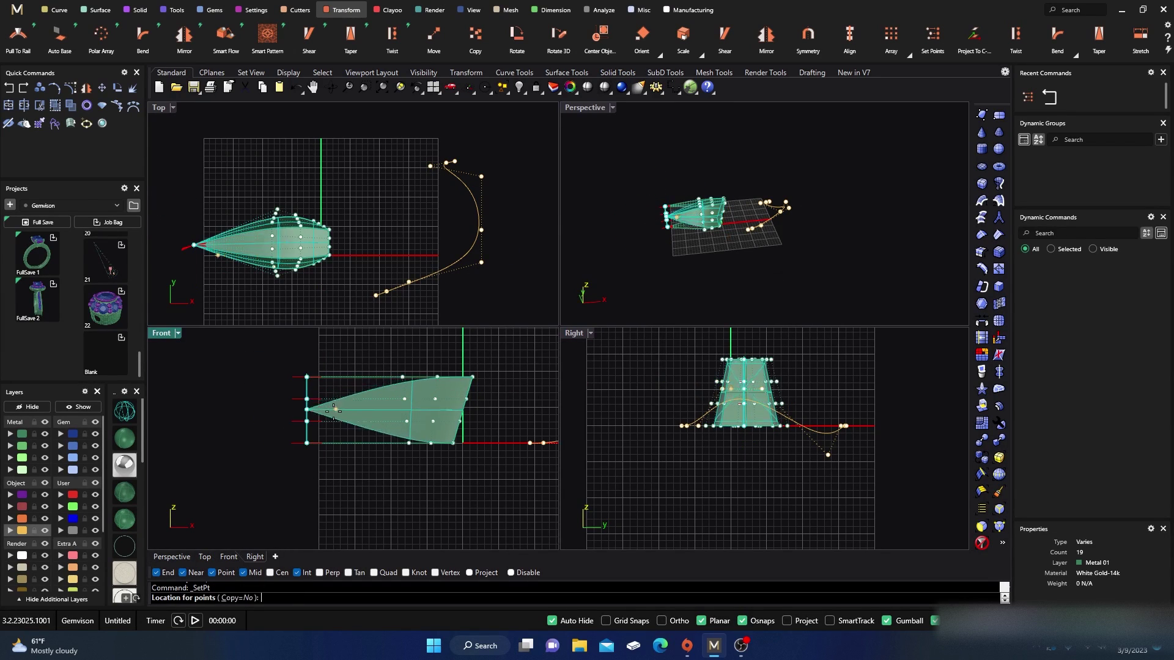
click(311, 444)
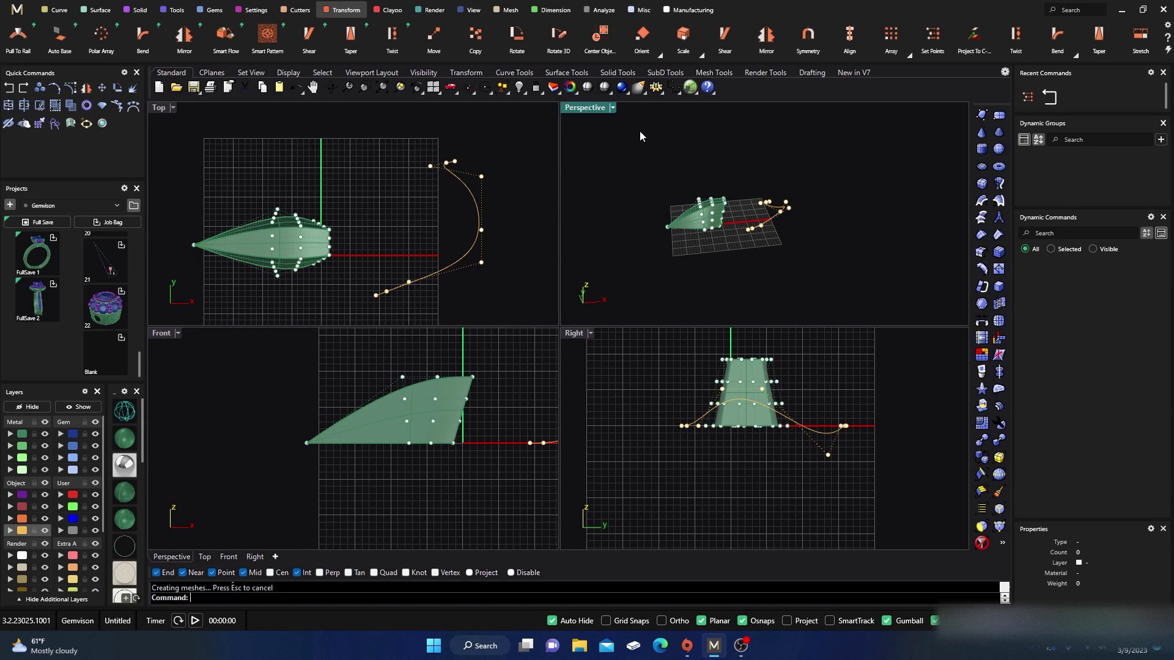
double_click(589, 111)
scroll(581, 411, up, 5)
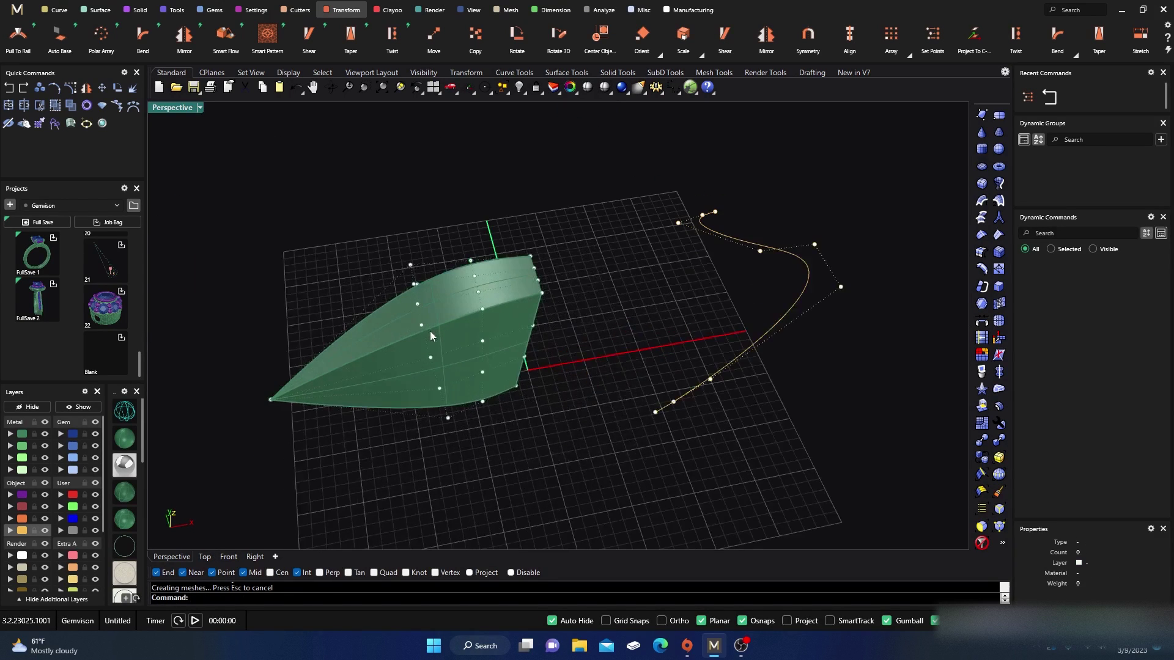
right_drag(428, 430, 439, 312)
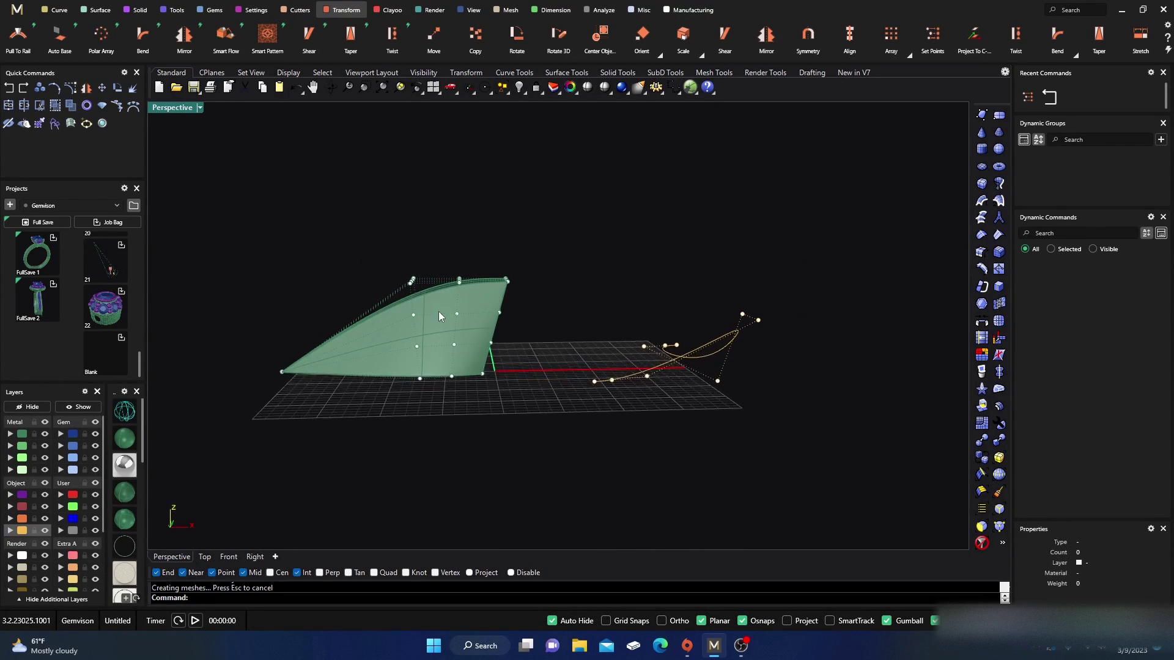
Align the upper control points opposite the tip along Z, placing them above the shape's top edge
drag(529, 295, 531, 295)
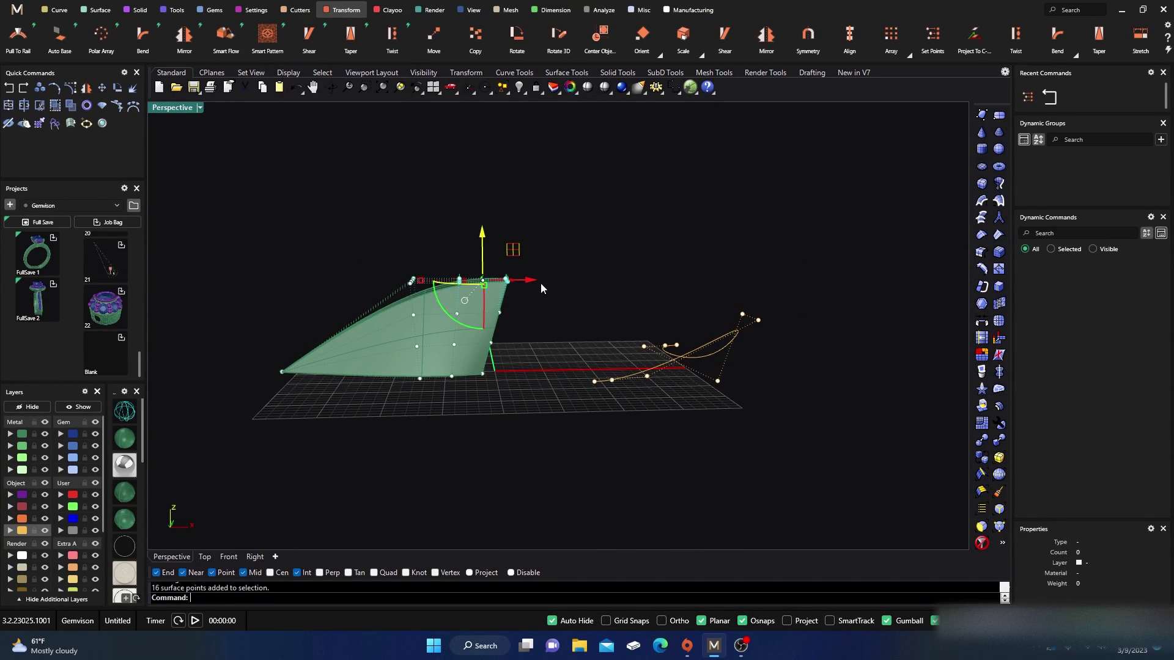
right_click(589, 243)
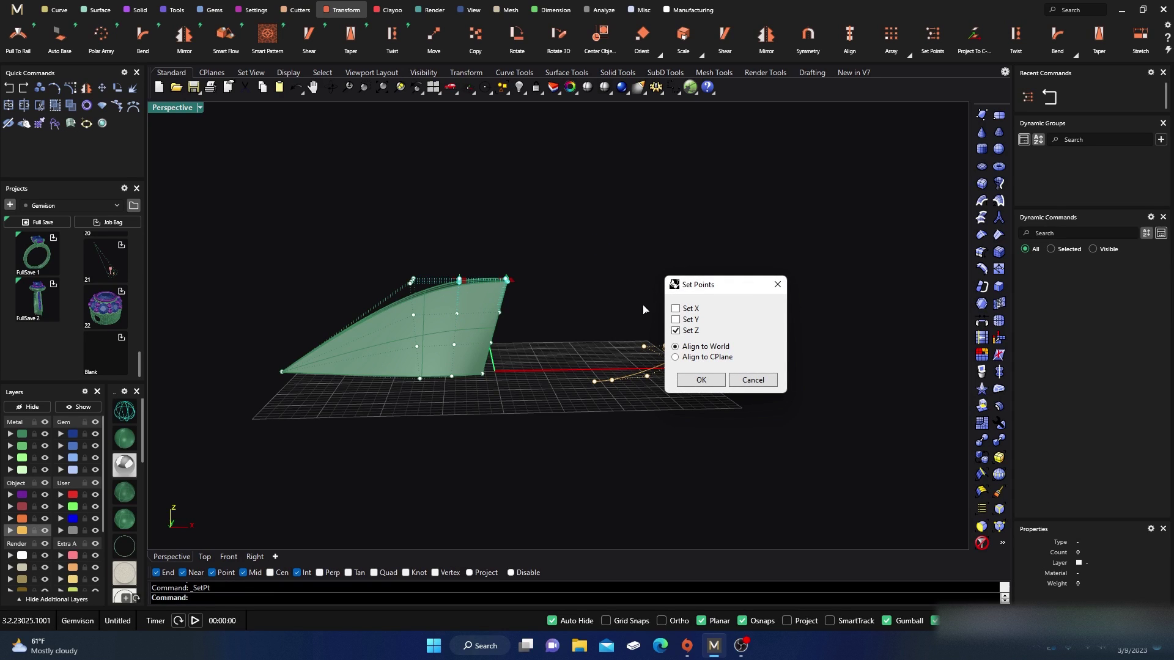
click(675, 319)
click(699, 380)
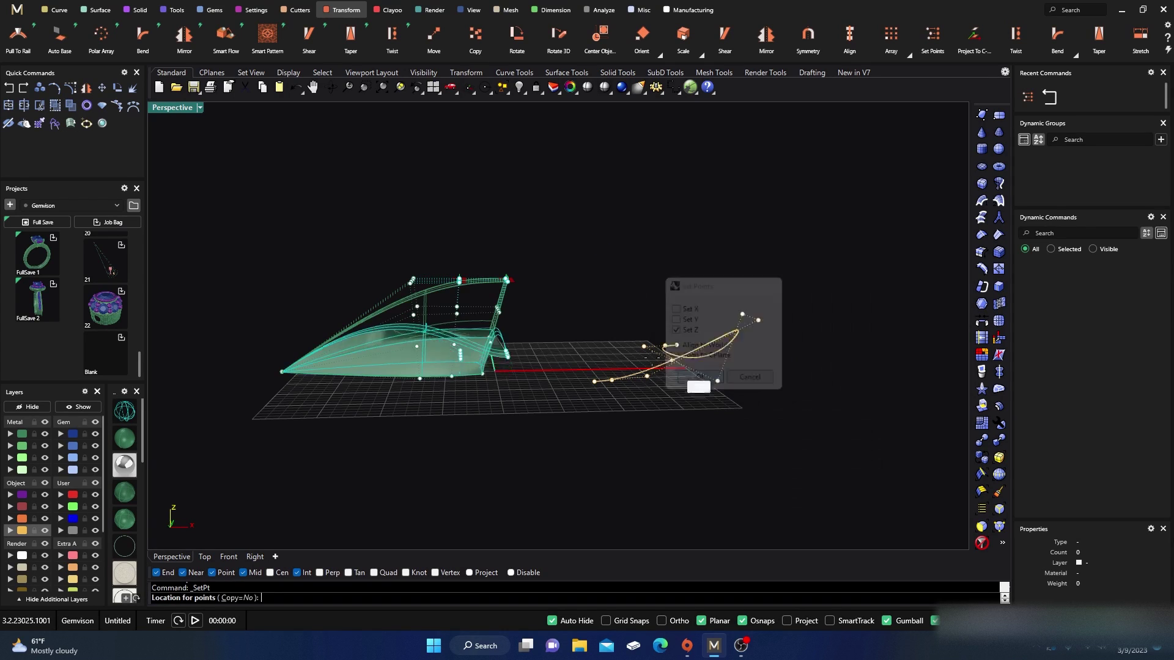
double_click(172, 110)
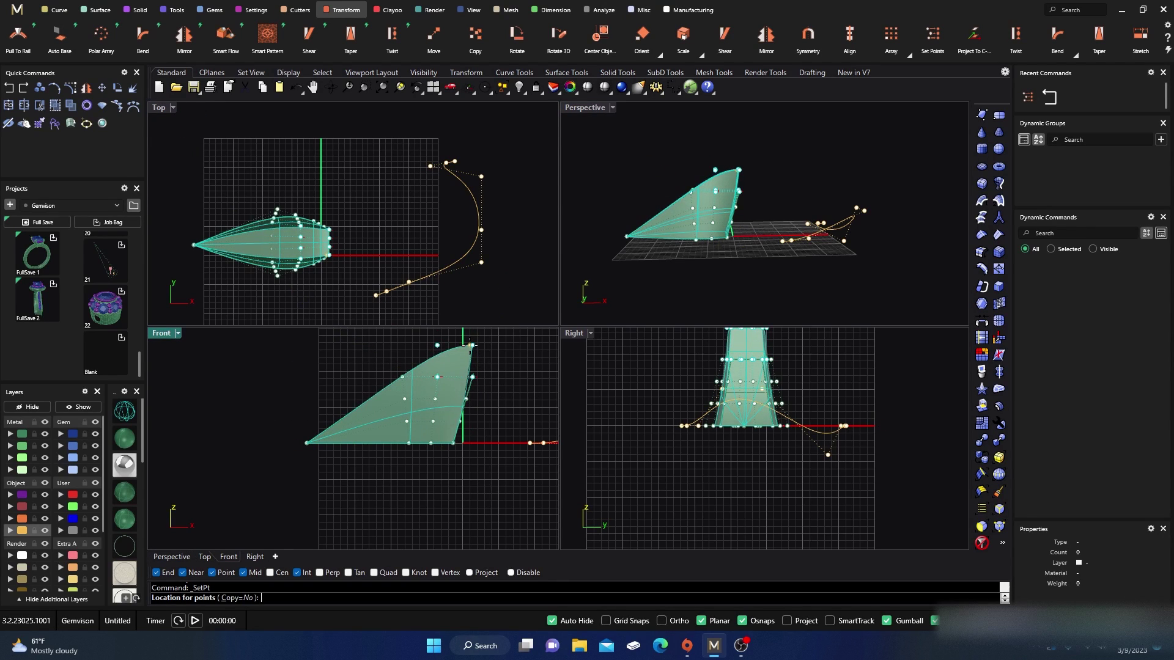
click(470, 346)
Delete all the surfaces and the curve from the scene
click(628, 123)
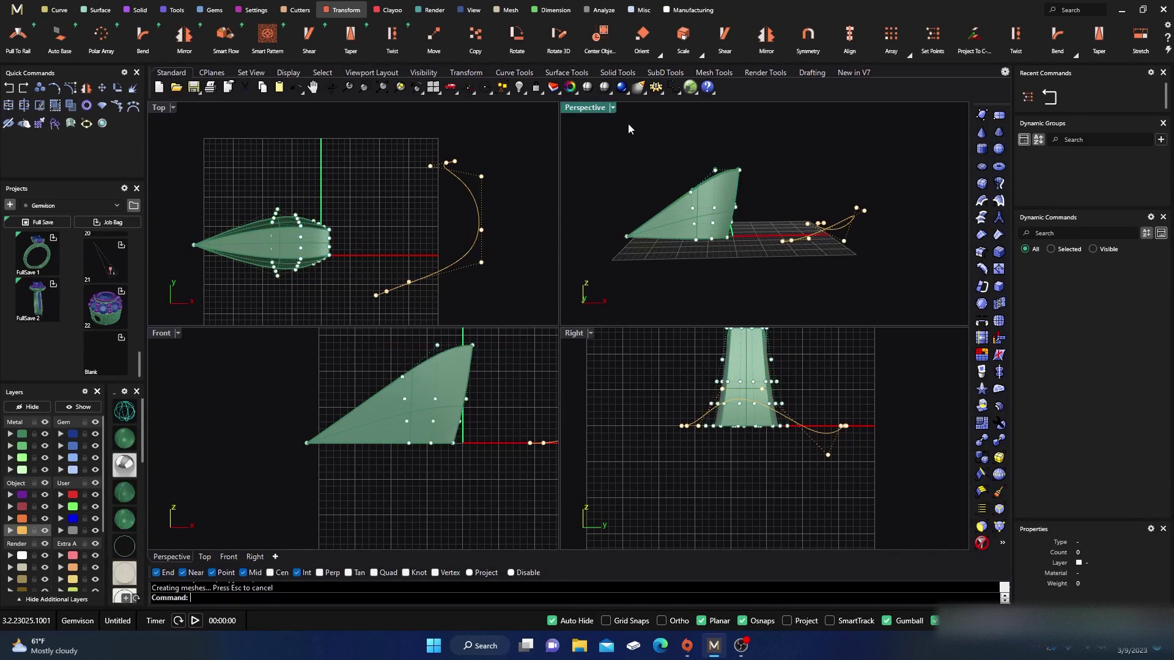
double_click(585, 110)
right_drag(589, 134, 433, 285)
scroll(544, 330, down, 3)
drag(410, 227, 734, 452)
key(Delete)
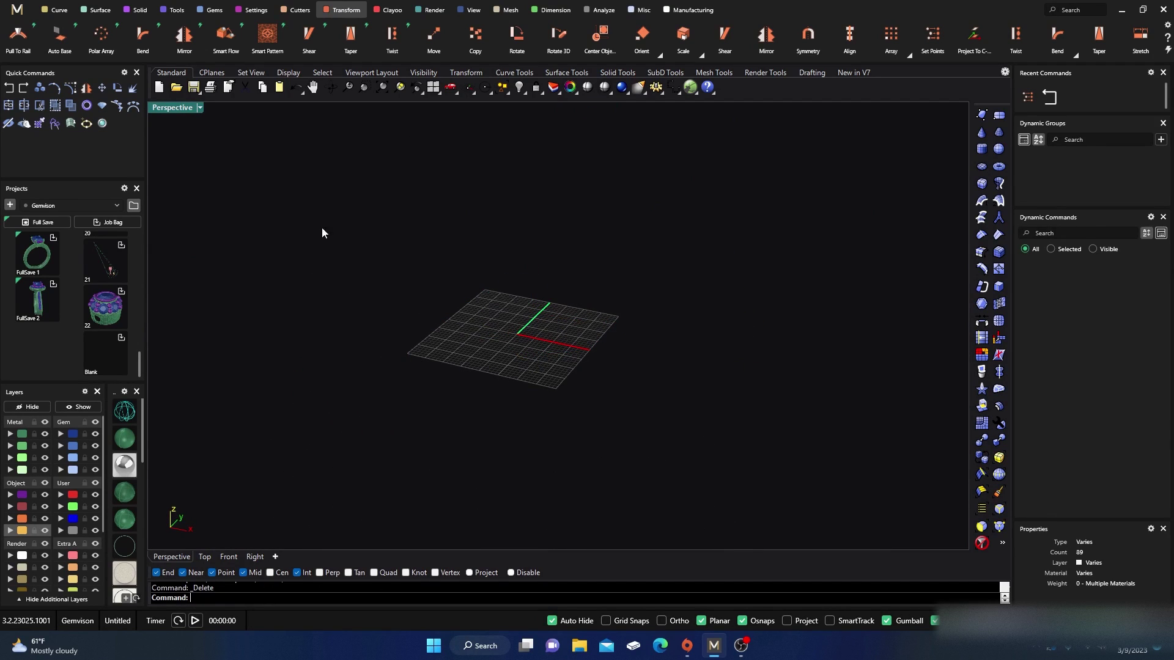
Draw a rectangular plane surface corner to corner, partly covering the grid
click(100, 12)
click(184, 43)
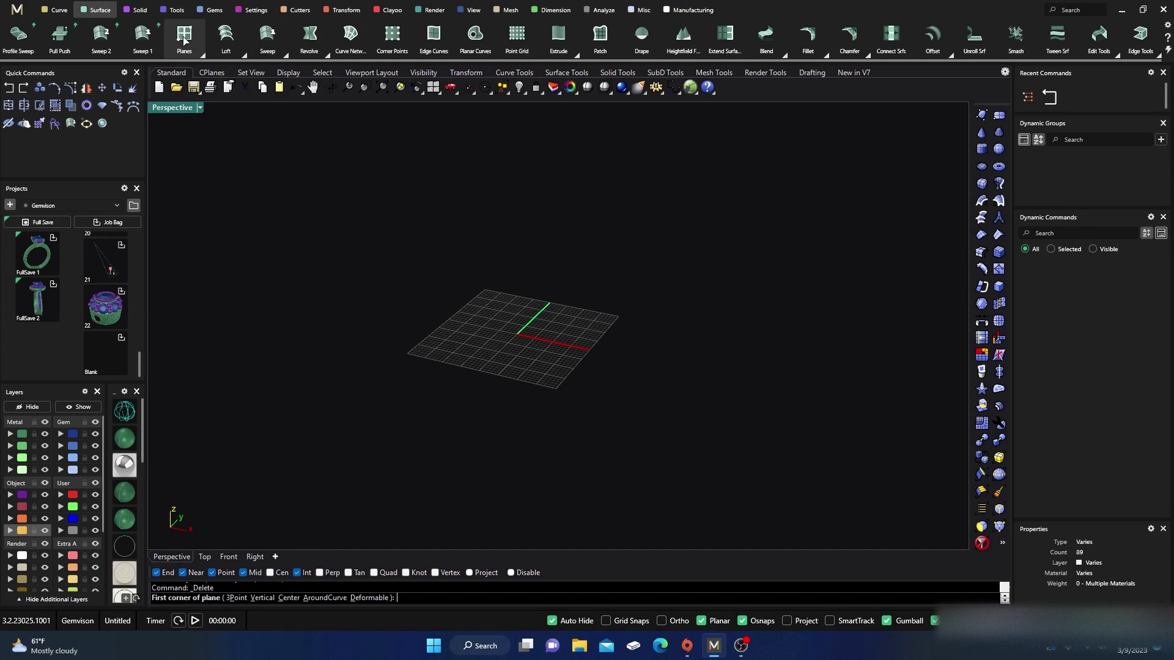
click(429, 307)
click(539, 404)
Rebuild the plane with 6 points and degree 3 in both U and V
click(469, 371)
text(rebuild)
key(Return)
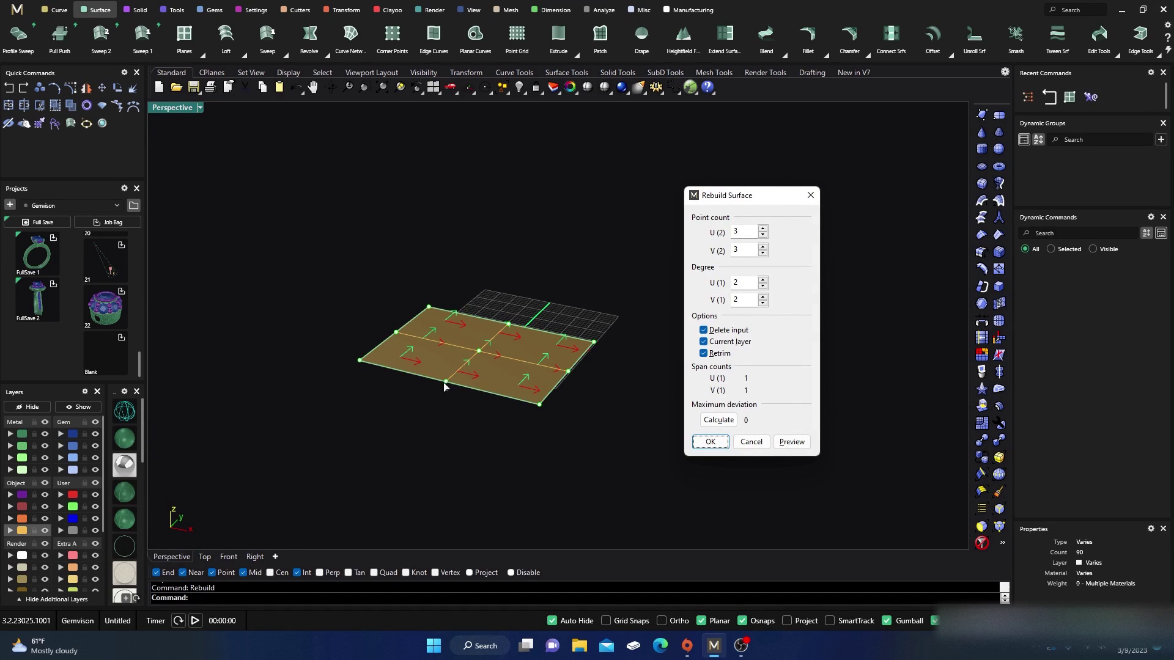
click(765, 229)
click(765, 248)
click(765, 247)
click(764, 248)
click(762, 285)
click(763, 303)
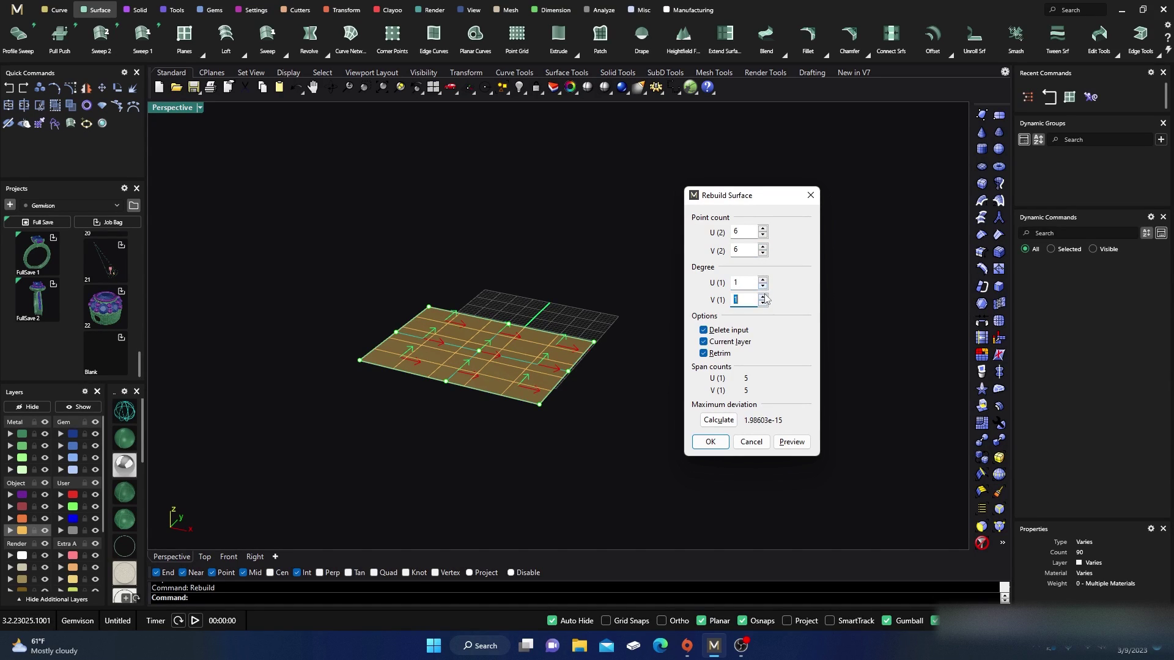
double_click(763, 283)
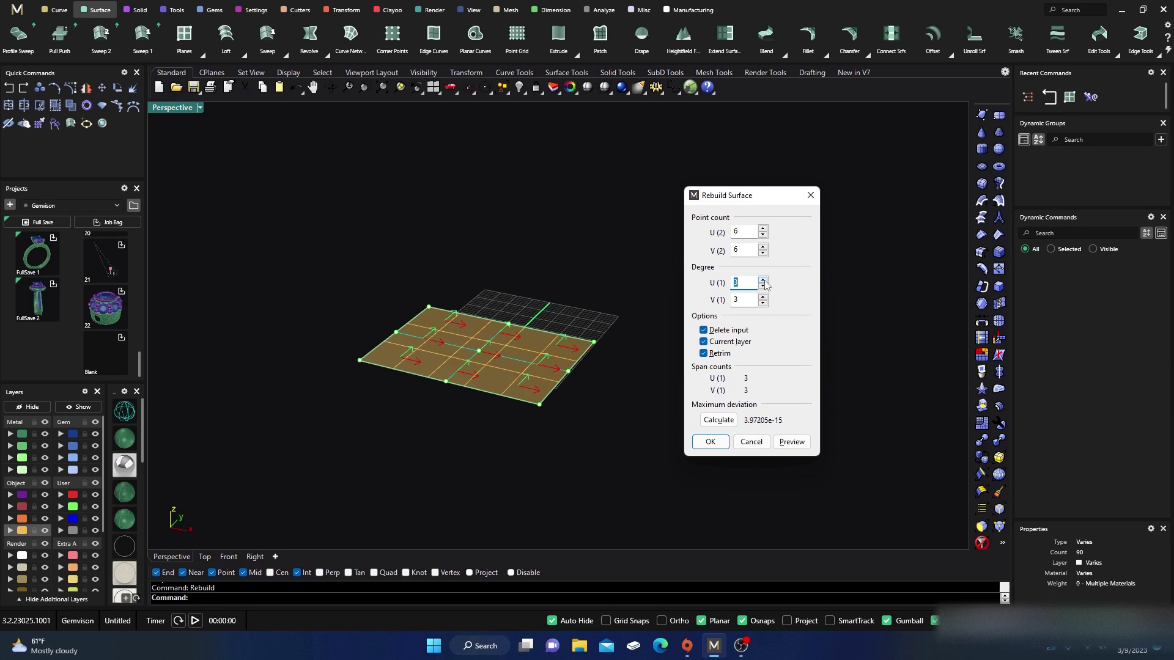
click(710, 441)
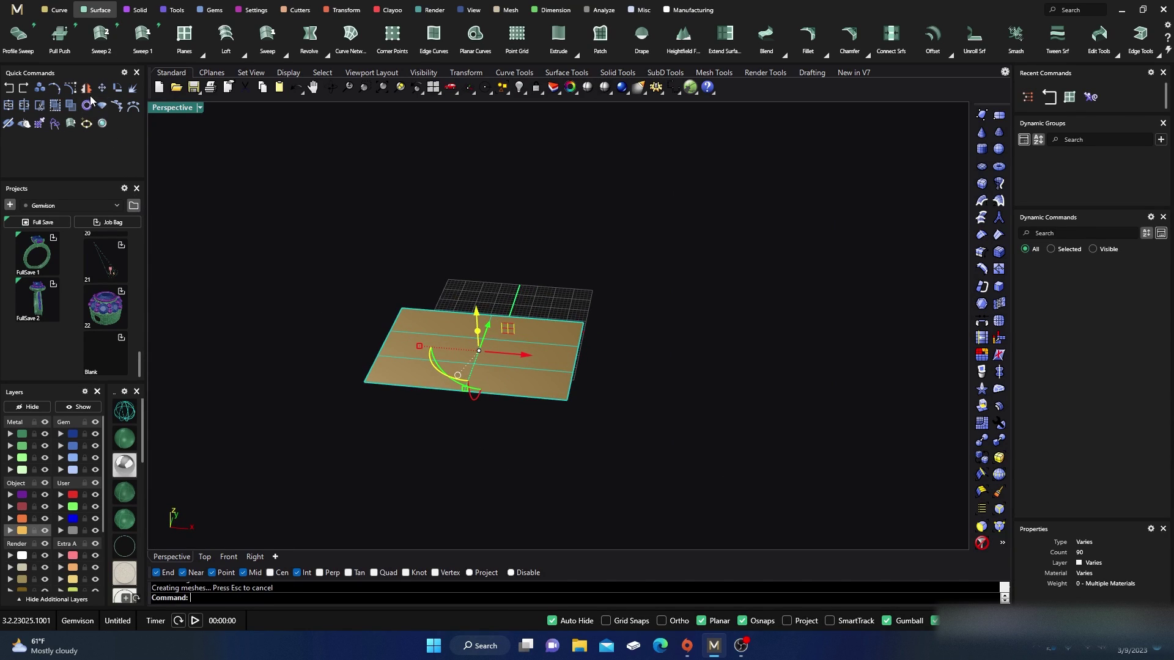
Turn on the rebuilt plane's control points
click(71, 88)
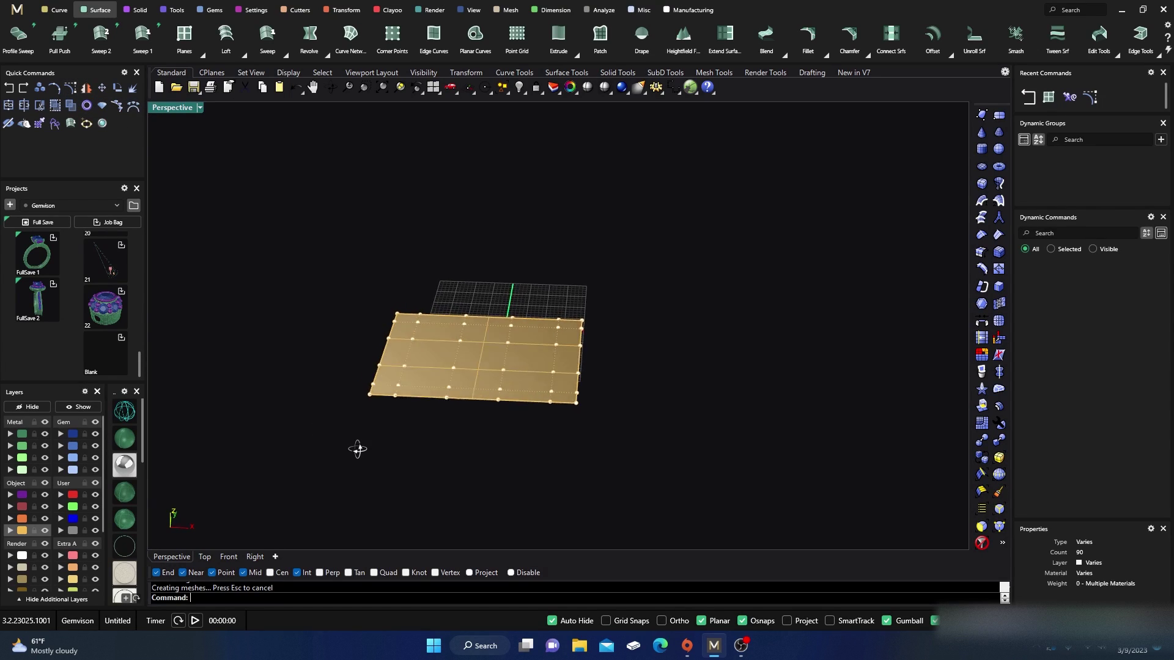
scroll(438, 362, up, 2)
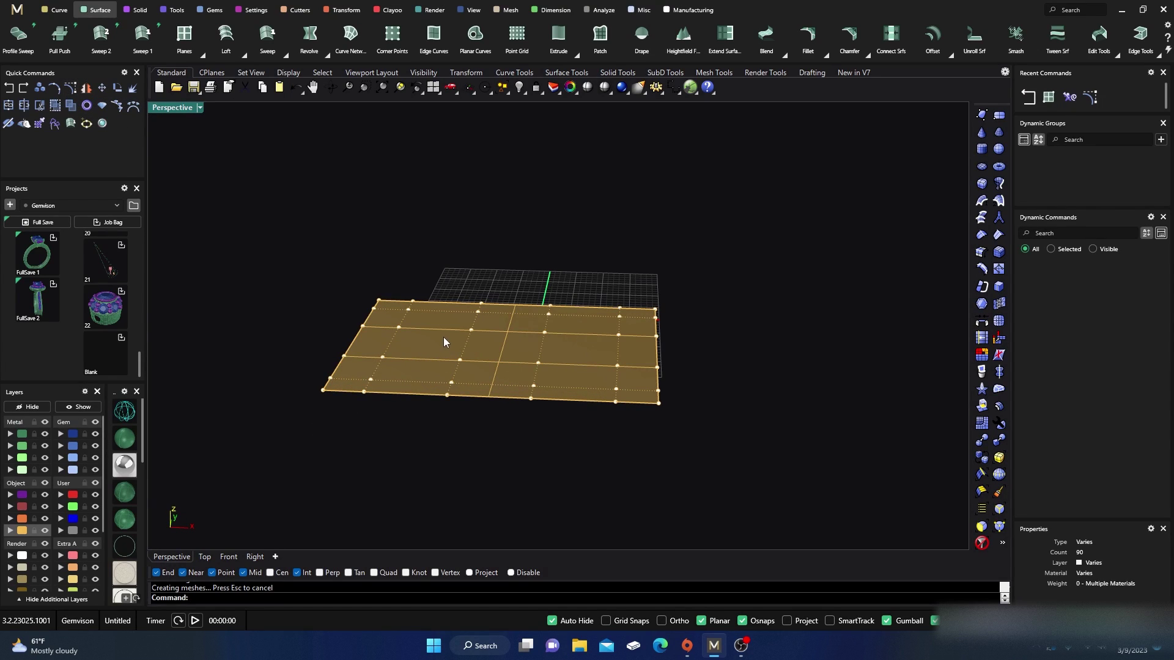
Raise only the plane's four central control points vertically to form a rounded bump in the surface
right_drag(456, 244, 462, 286)
drag(454, 259, 562, 505)
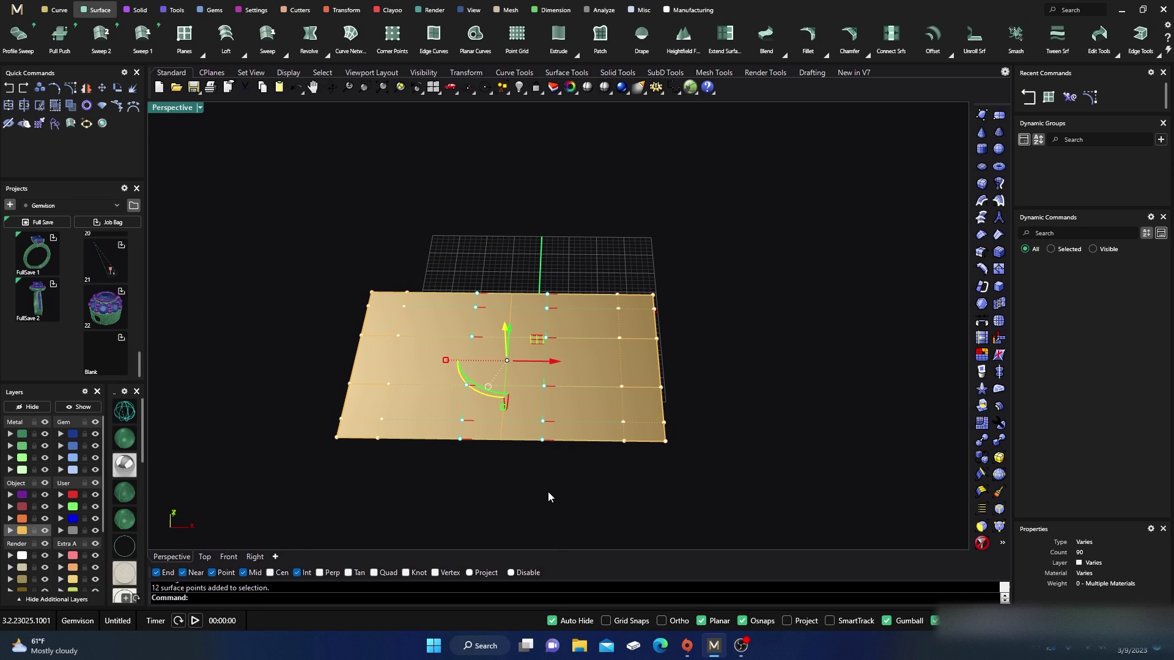
ctrl+drag(426, 473, 550, 416)
ctrl+drag(438, 261, 570, 328)
right_drag(496, 377, 477, 318)
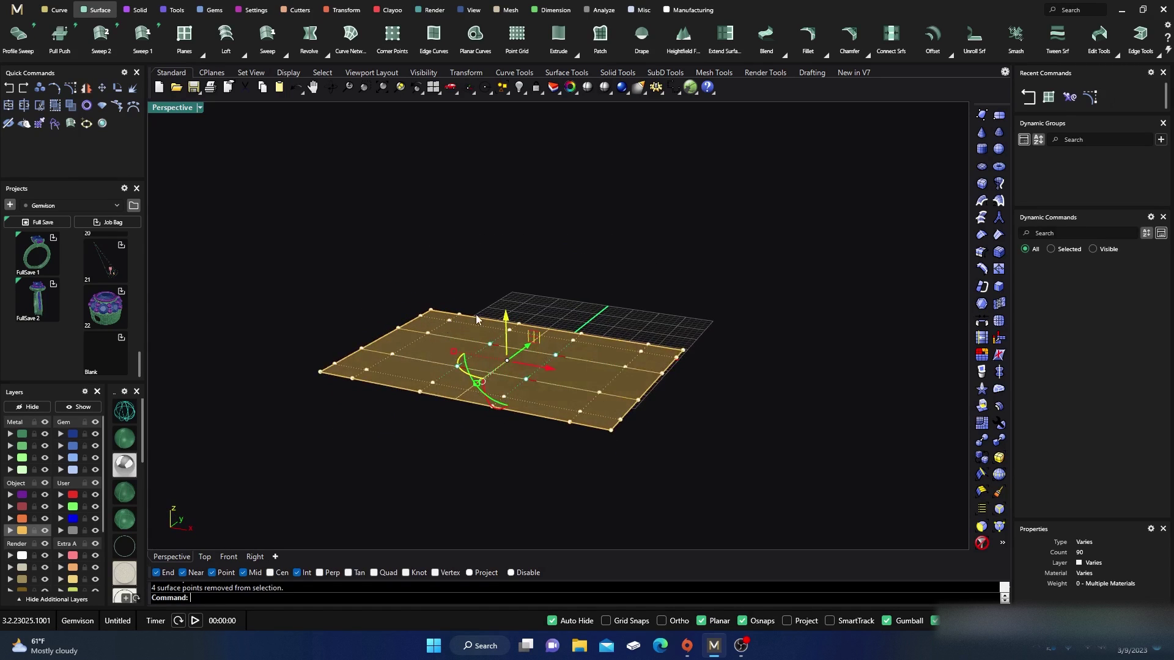
drag(501, 327, 501, 223)
key(Escape)
right_drag(501, 233, 283, 328)
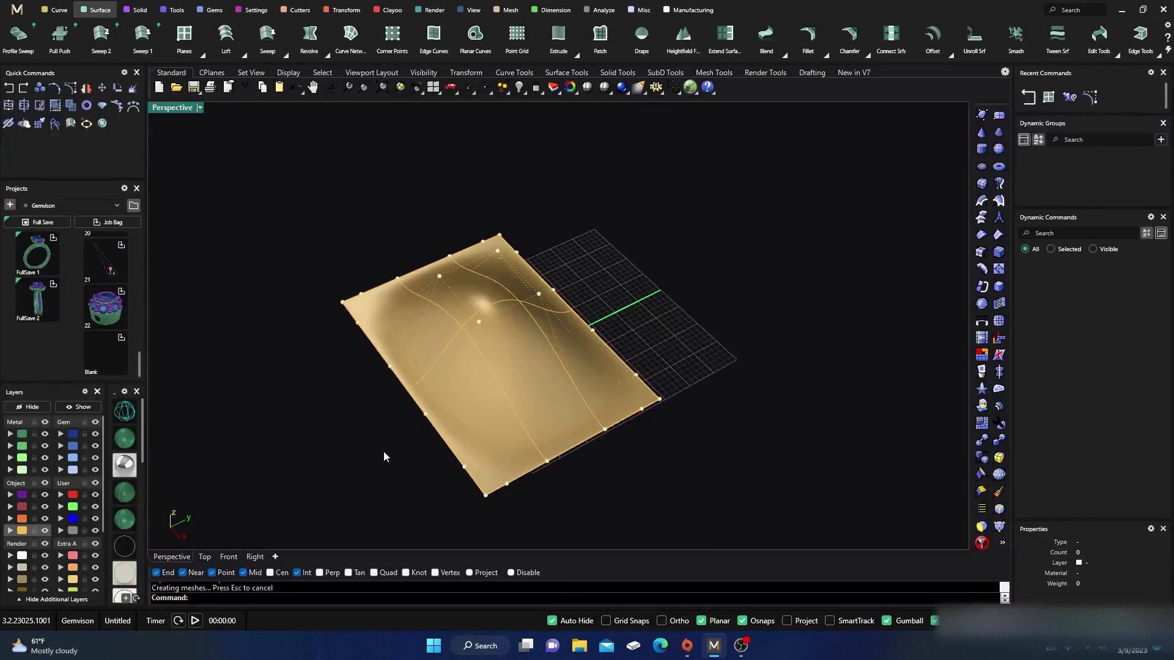
scroll(385, 458, up, 2)
right_drag(385, 469, 361, 435)
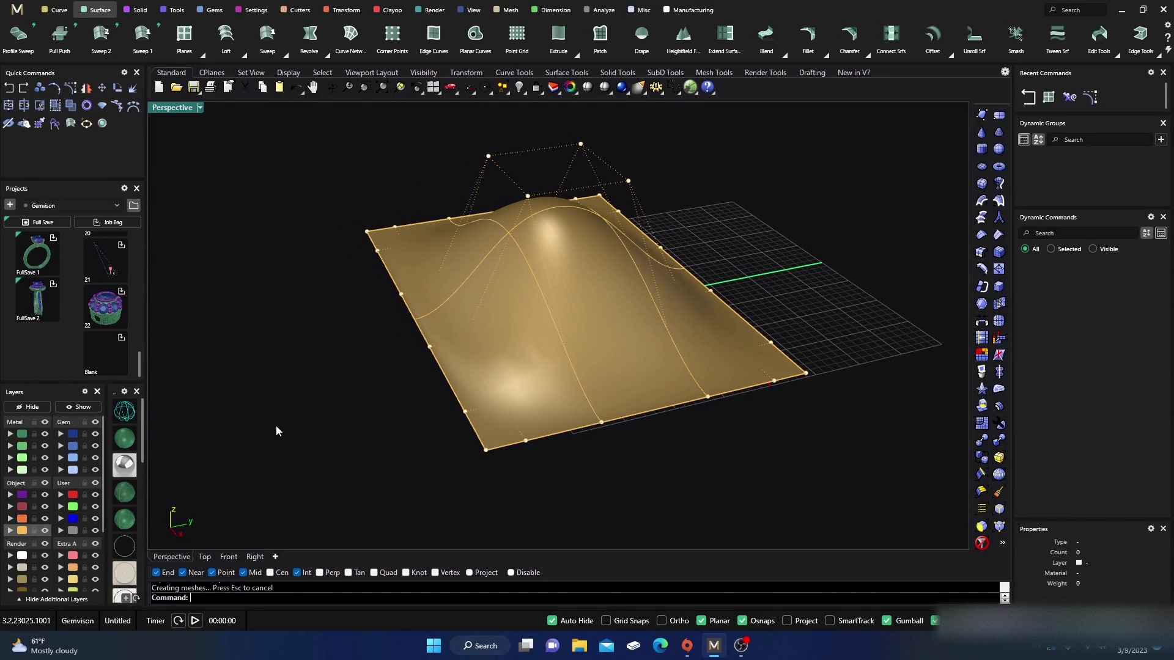
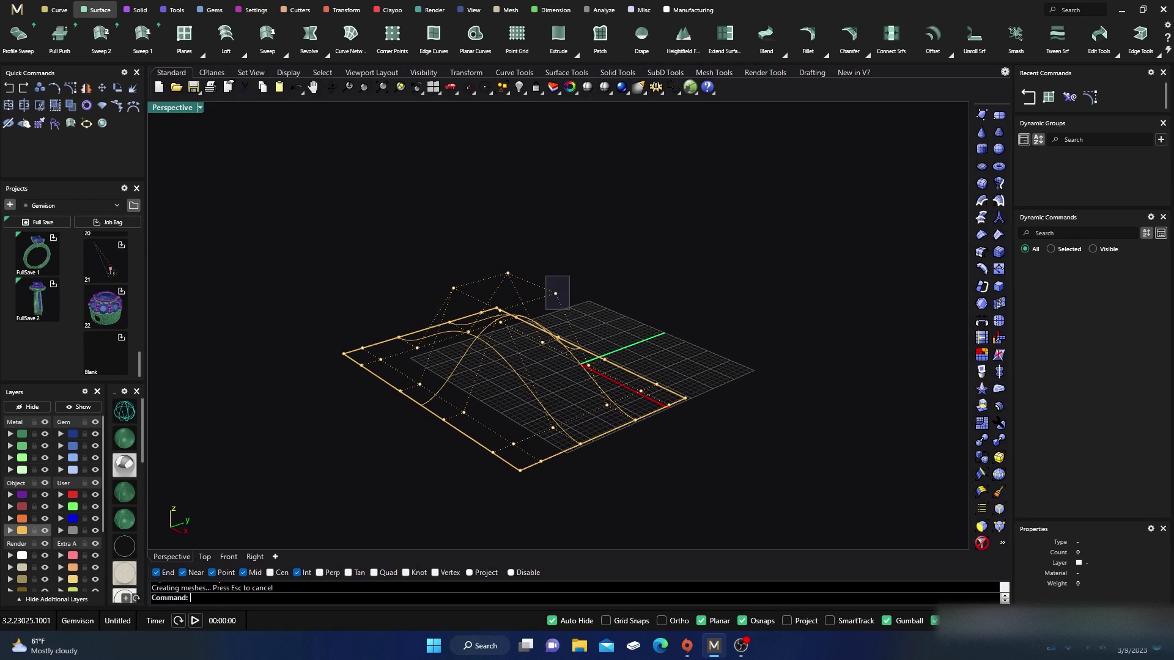
Raise one of the four central control points above the other three and switch the viewport to shaded display
click(555, 293)
drag(555, 250, 563, 204)
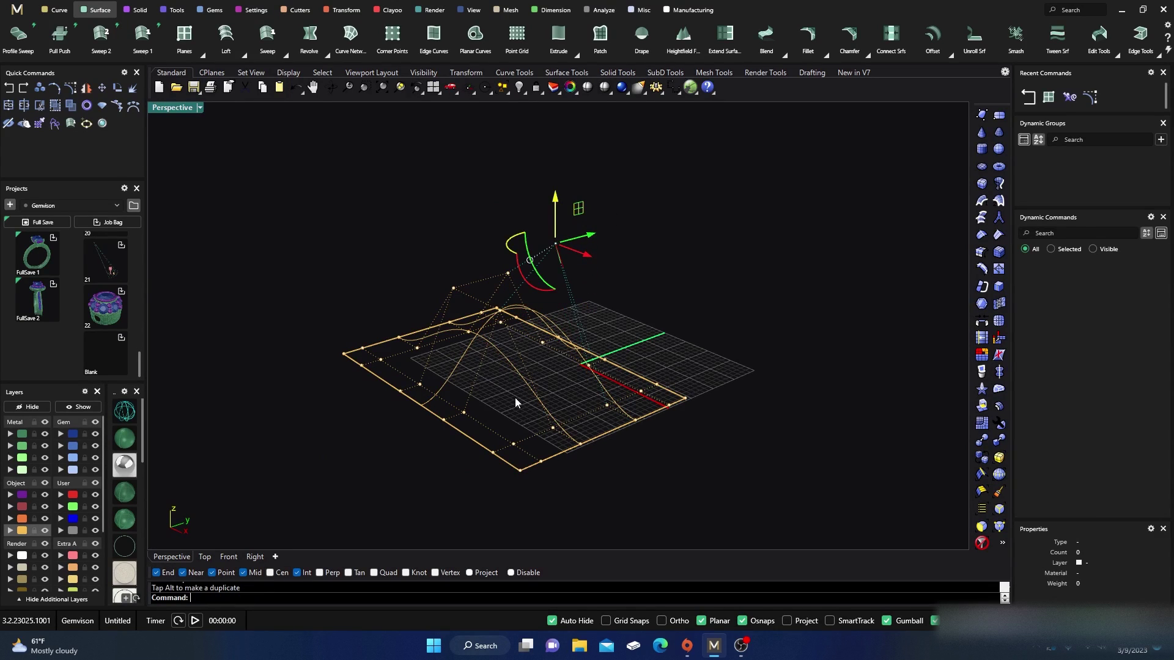
key(Escape)
right_drag(332, 302, 299, 304)
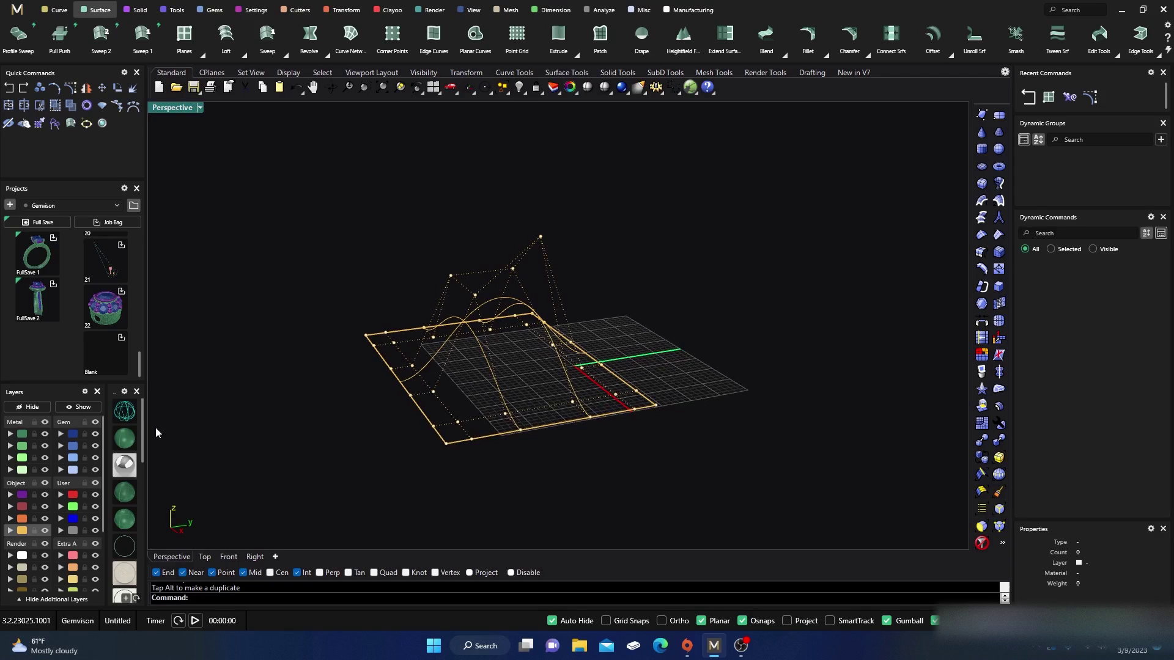
click(125, 438)
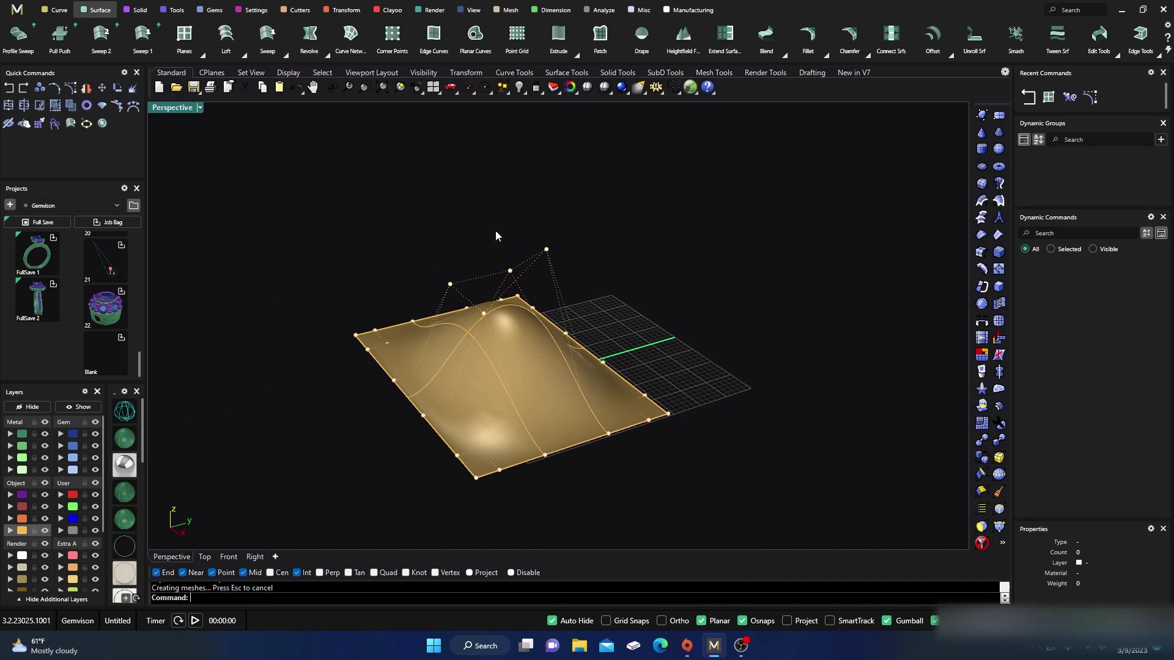
Move the already raised control point much higher to exaggerate its height above the bump
click(546, 248)
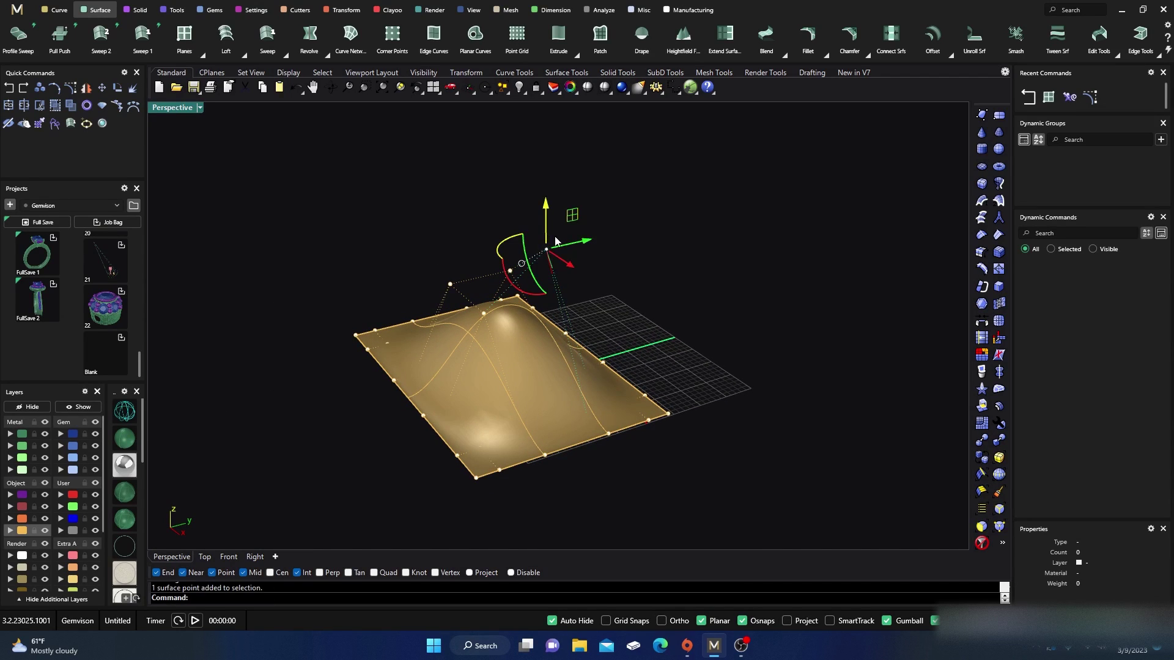
scroll(555, 240, down, 2)
drag(580, 208, 595, 156)
right_drag(675, 305, 571, 306)
scroll(572, 305, up, 3)
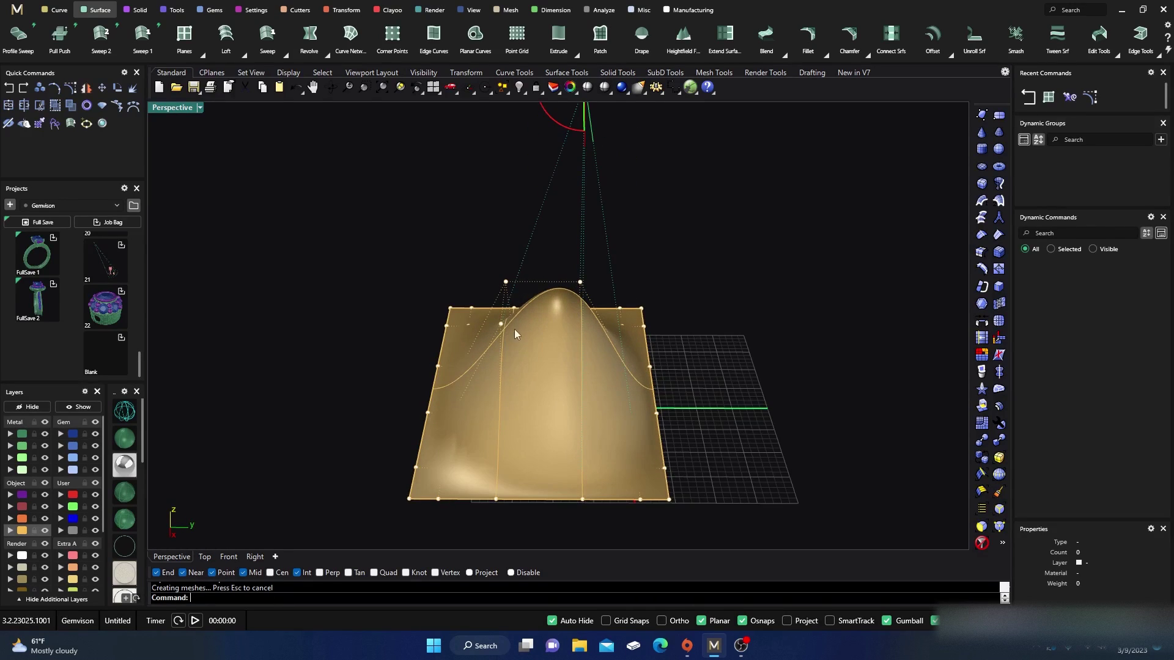
scroll(515, 334, down, 2)
right_drag(515, 334, 384, 302)
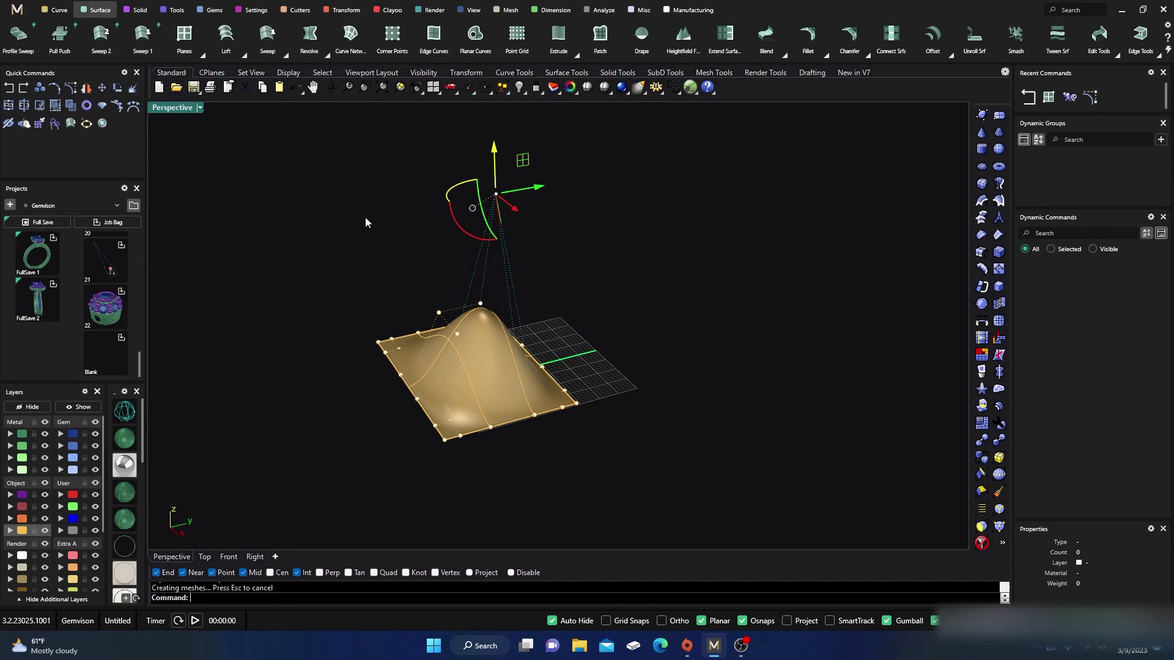
click(344, 9)
click(891, 35)
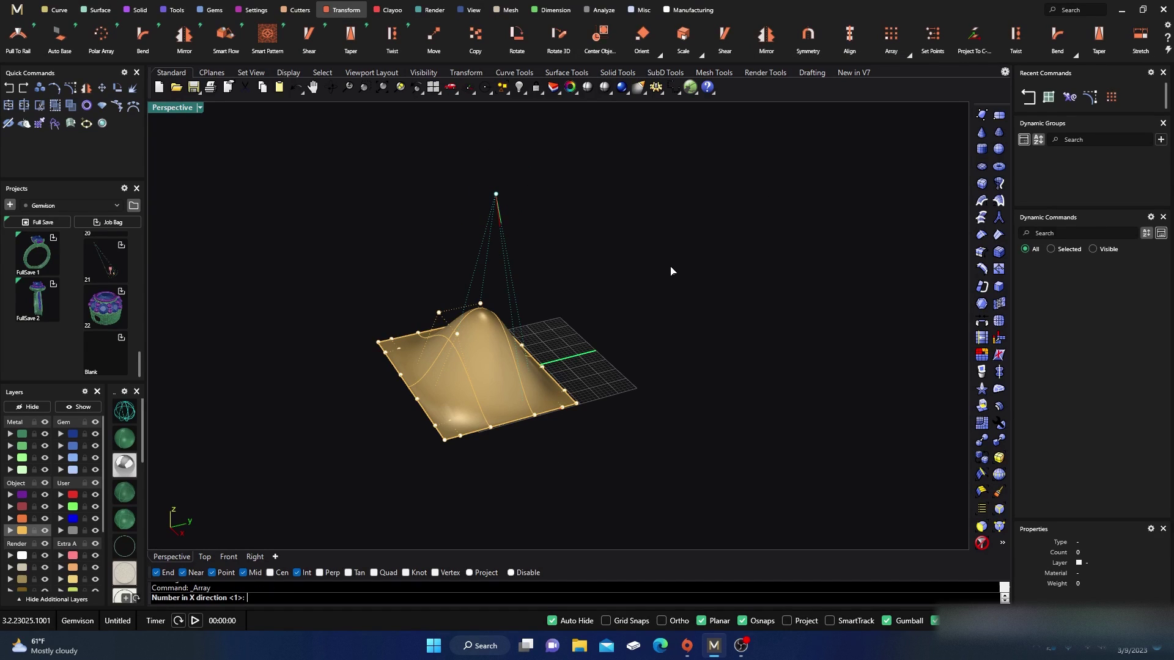
key(Return)
key(Escape)
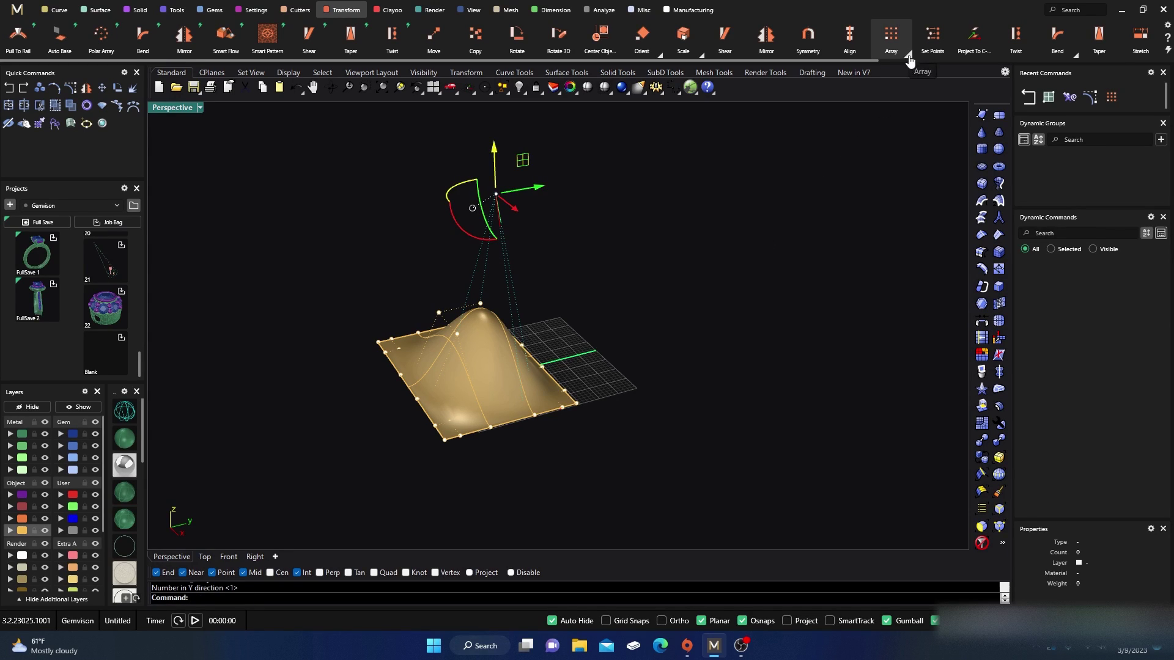
mouse_move(892, 43)
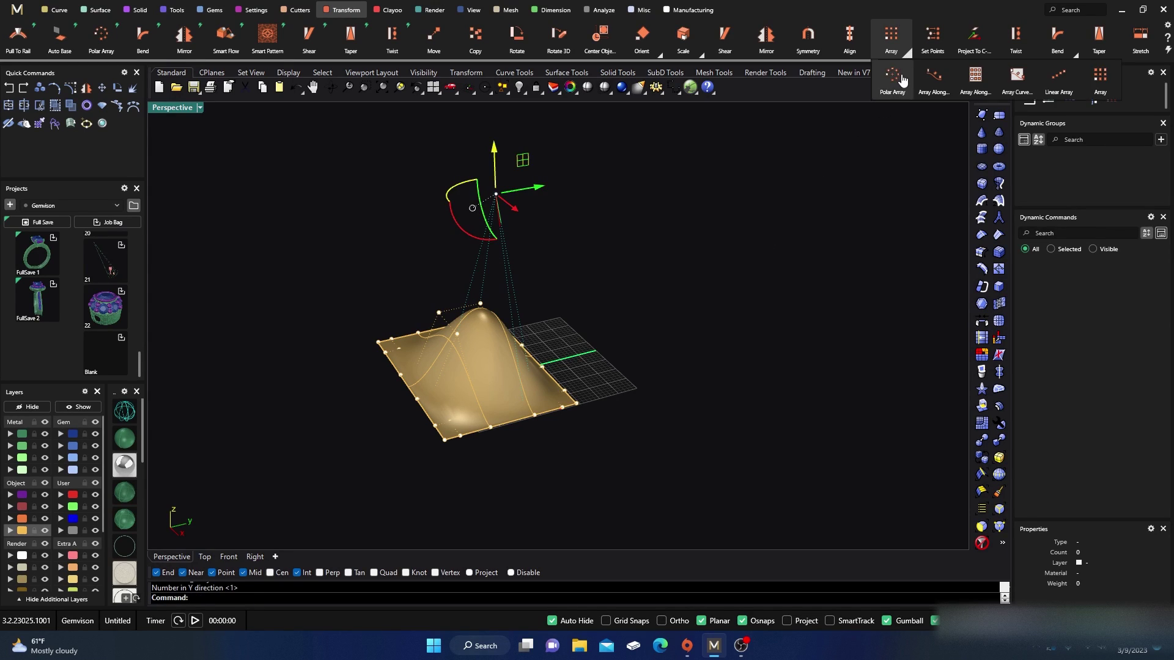
Use Set Points with only Set Z, aligned to World, to bring the highest control point level with a neighbouring central point
click(933, 40)
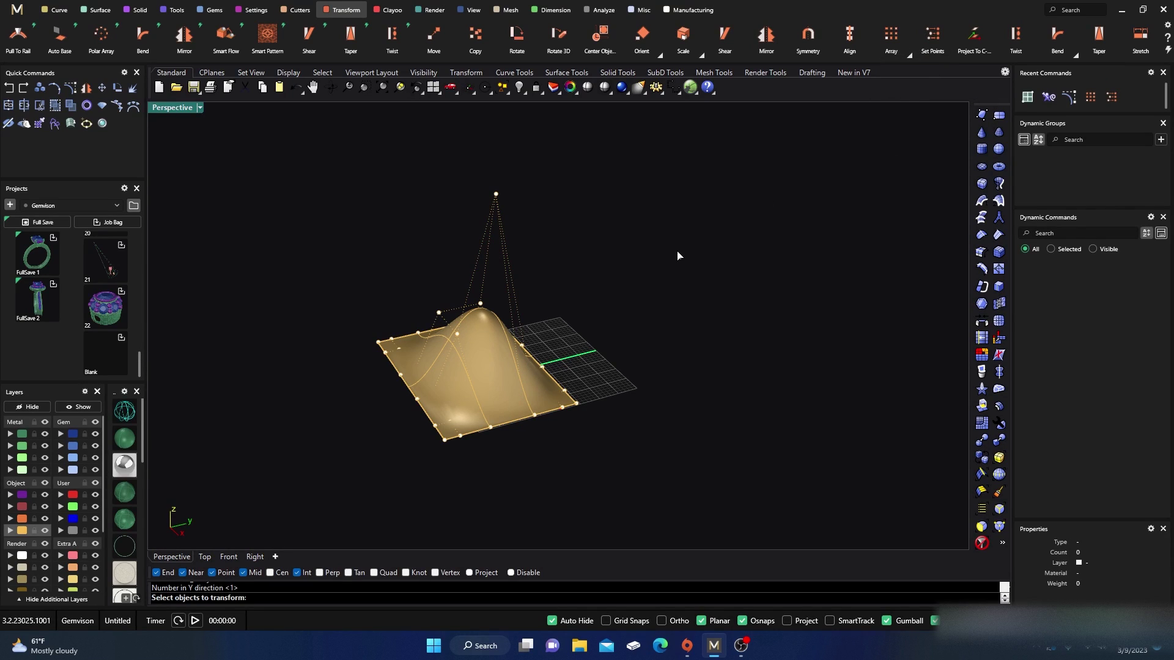
click(496, 195)
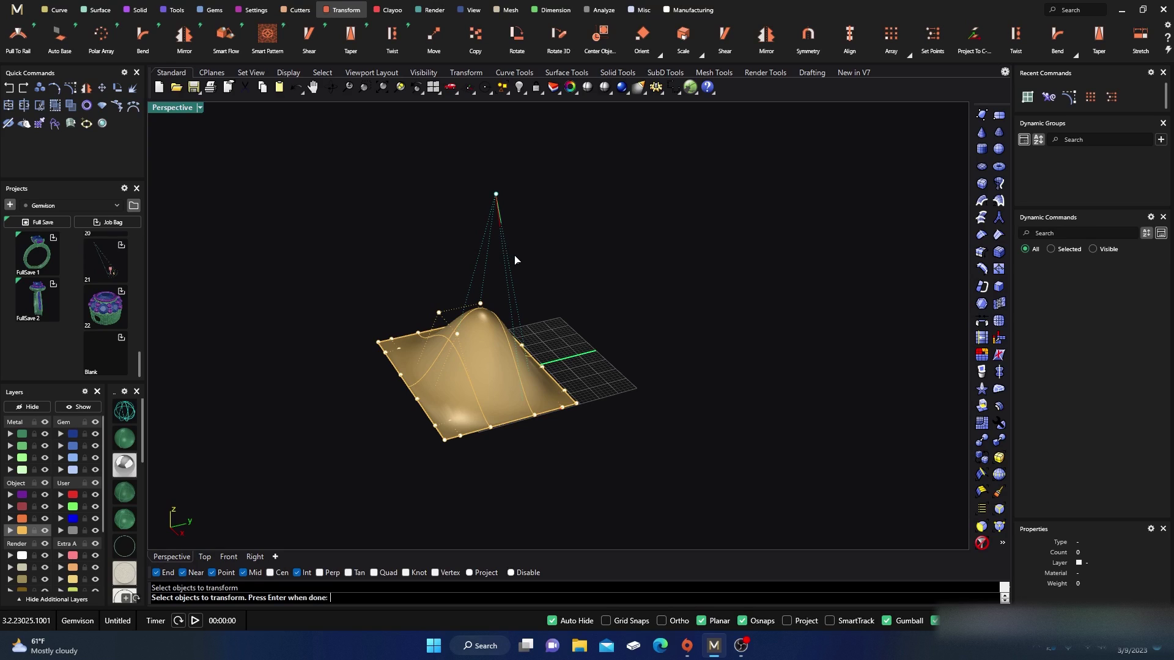
key(Return)
right_drag(652, 354, 644, 314)
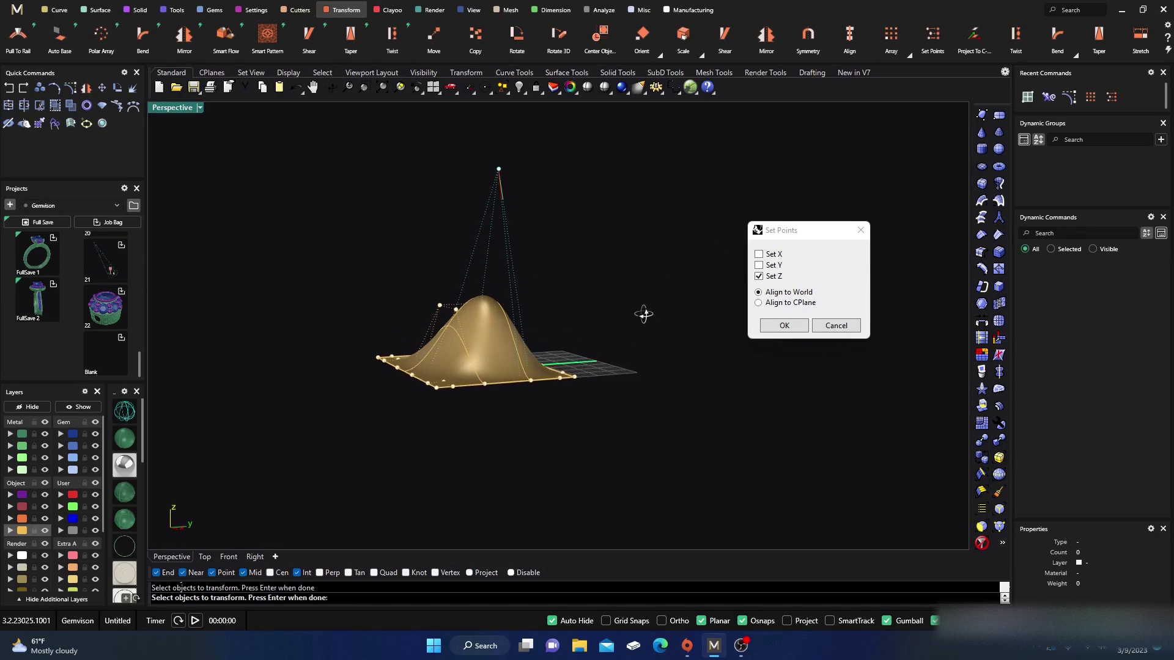
click(784, 325)
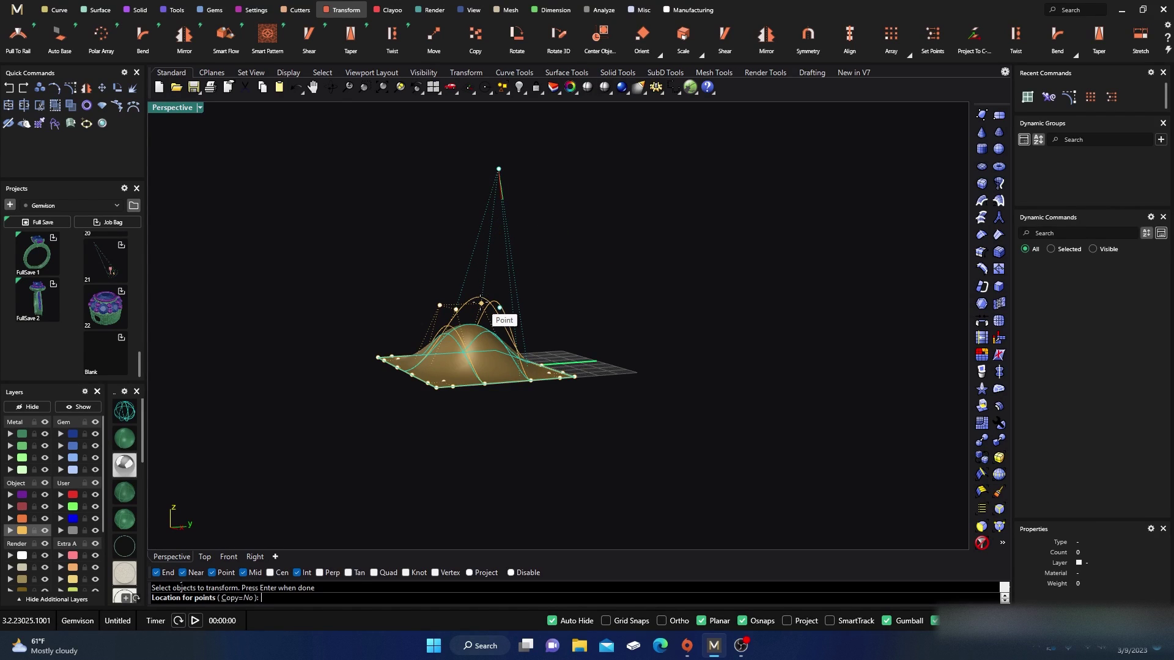
click(481, 303)
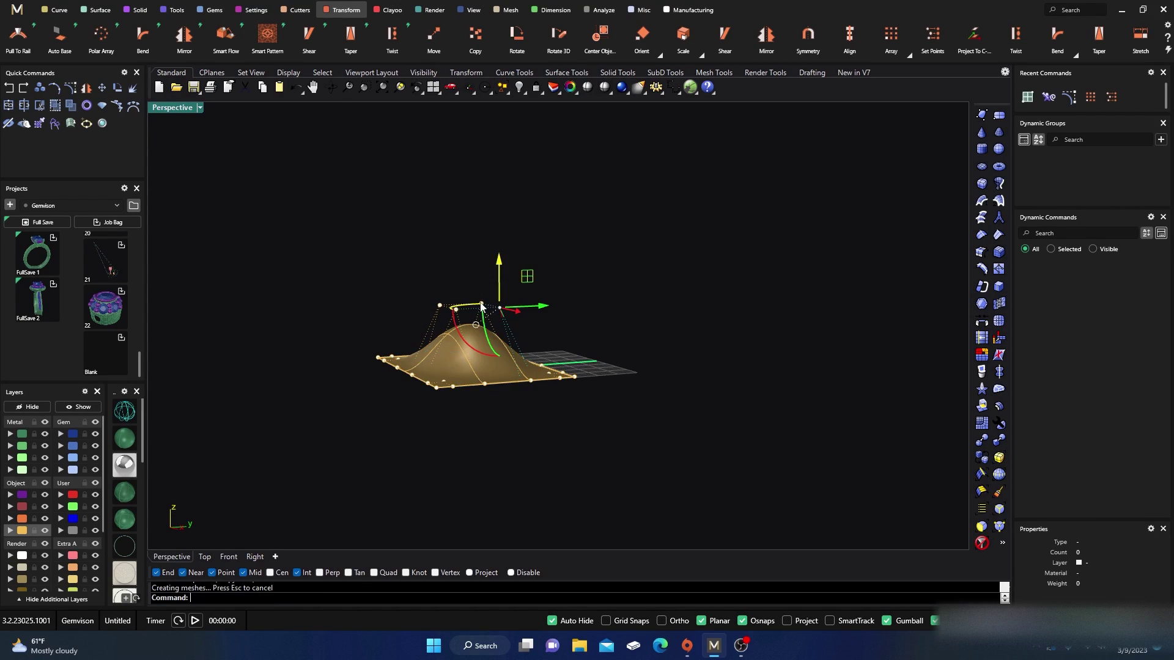
right_drag(601, 344, 655, 346)
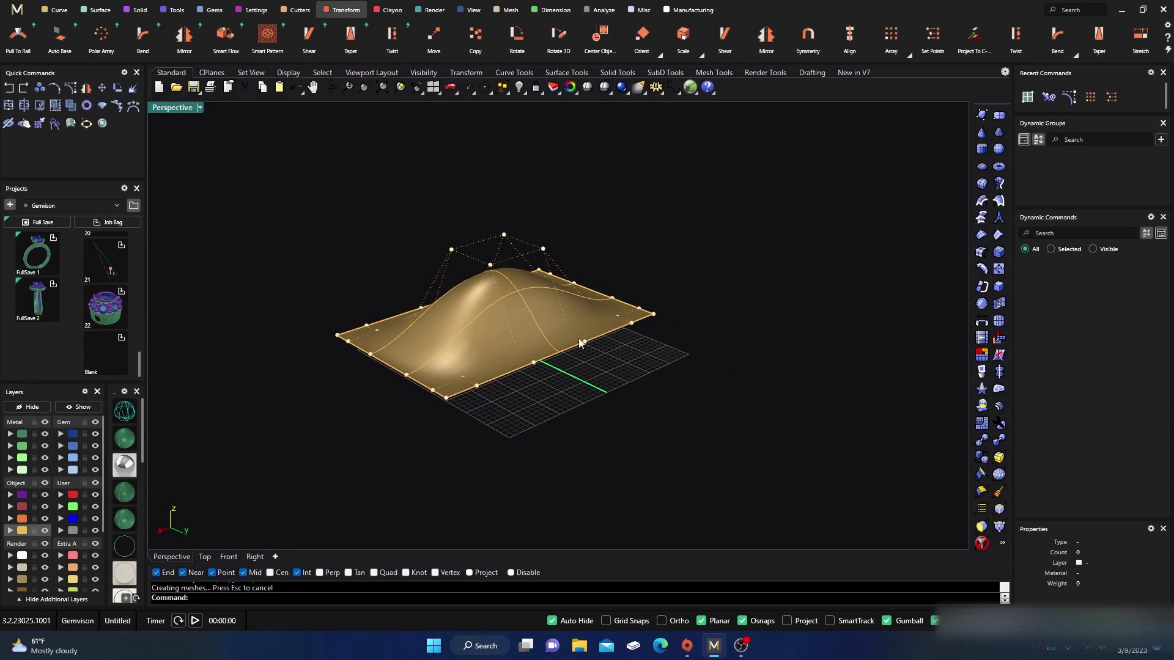
Raise a control point on the opposite side of the bump well above the other central points
right_drag(437, 352, 508, 353)
scroll(505, 335, up, 5)
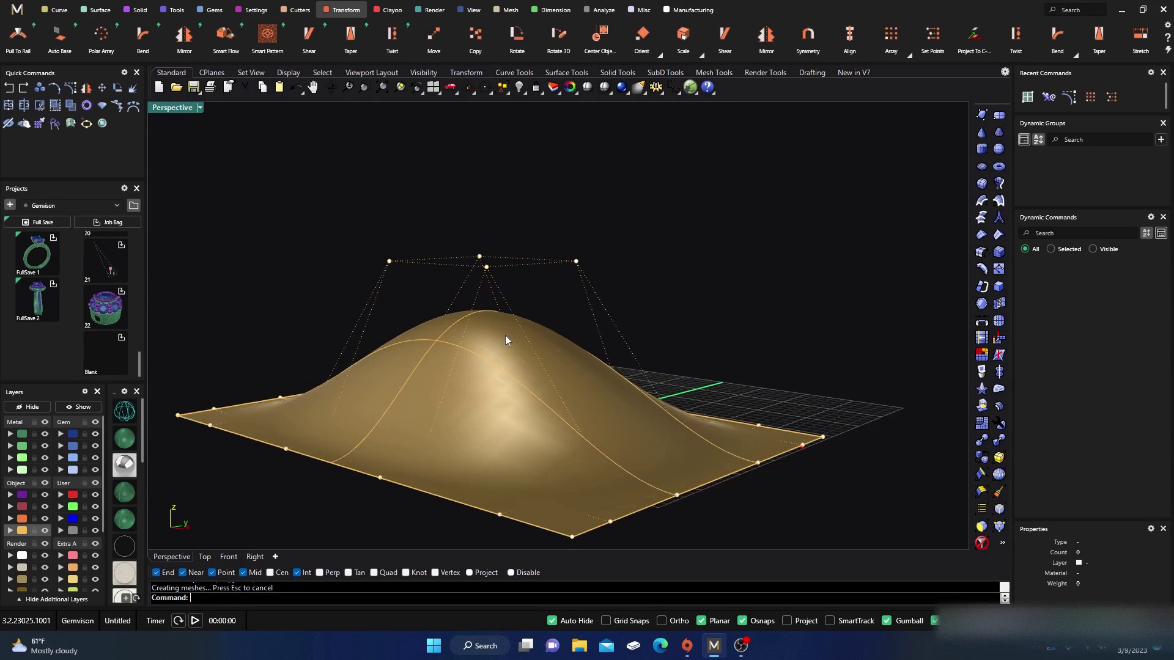
drag(358, 214, 406, 174)
scroll(413, 284, down, 5)
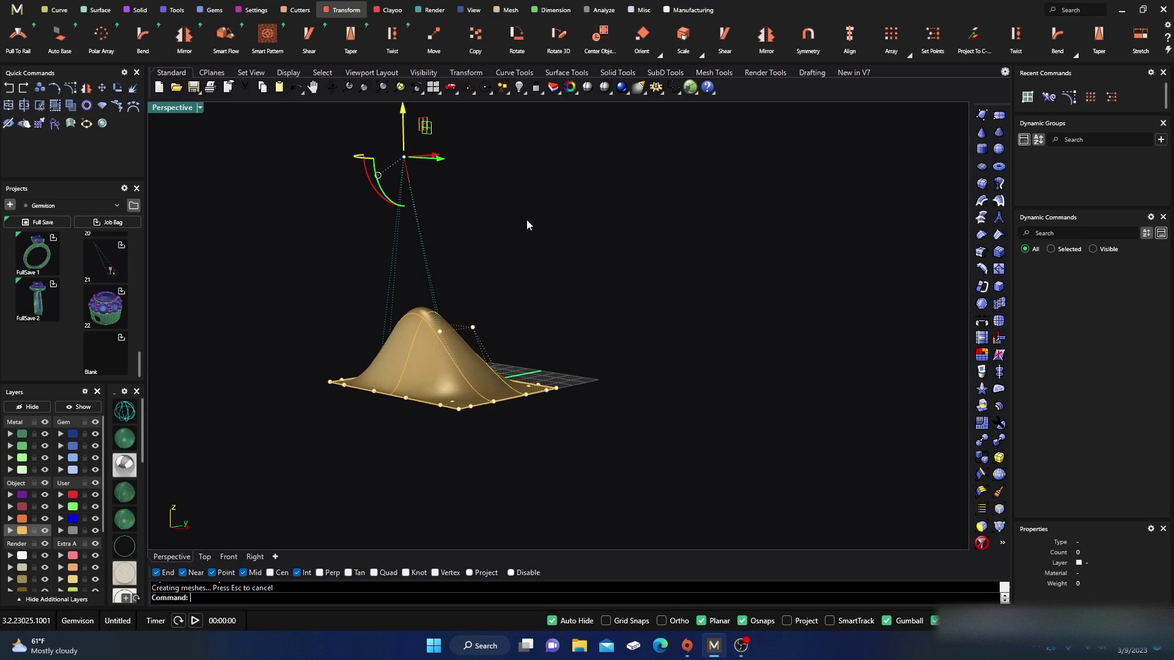
click(543, 269)
right_drag(543, 269, 520, 280)
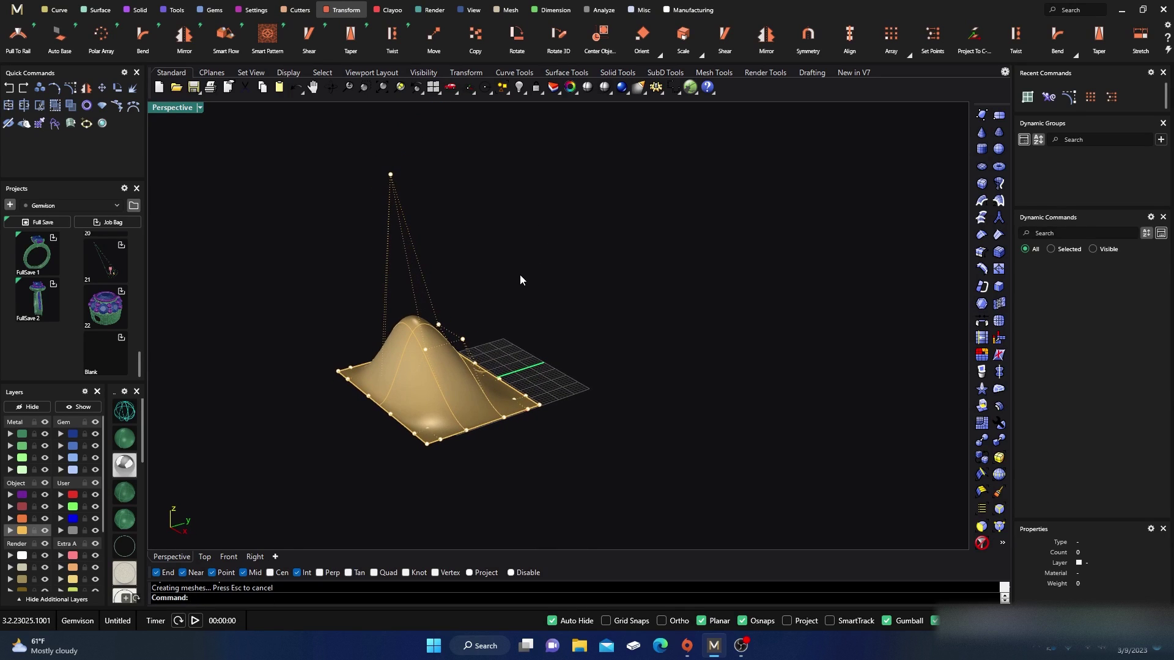
Level the newly raised control point with its neighbours using Set Points, with only Set Z aligned to World
click(935, 47)
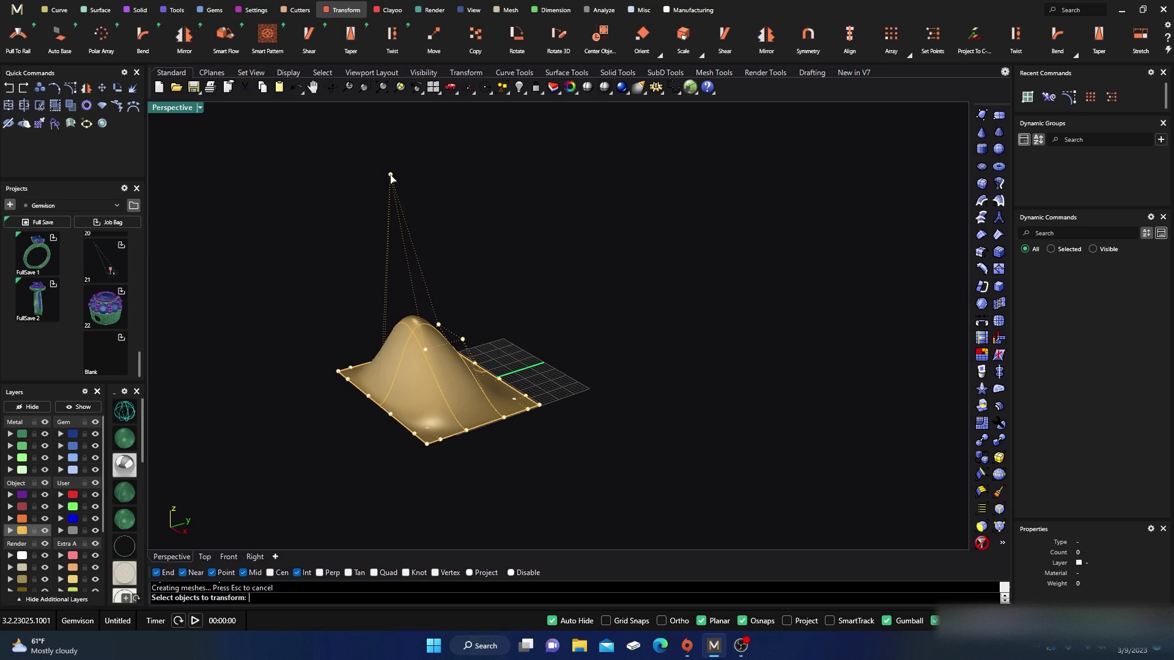
click(390, 175)
key(Return)
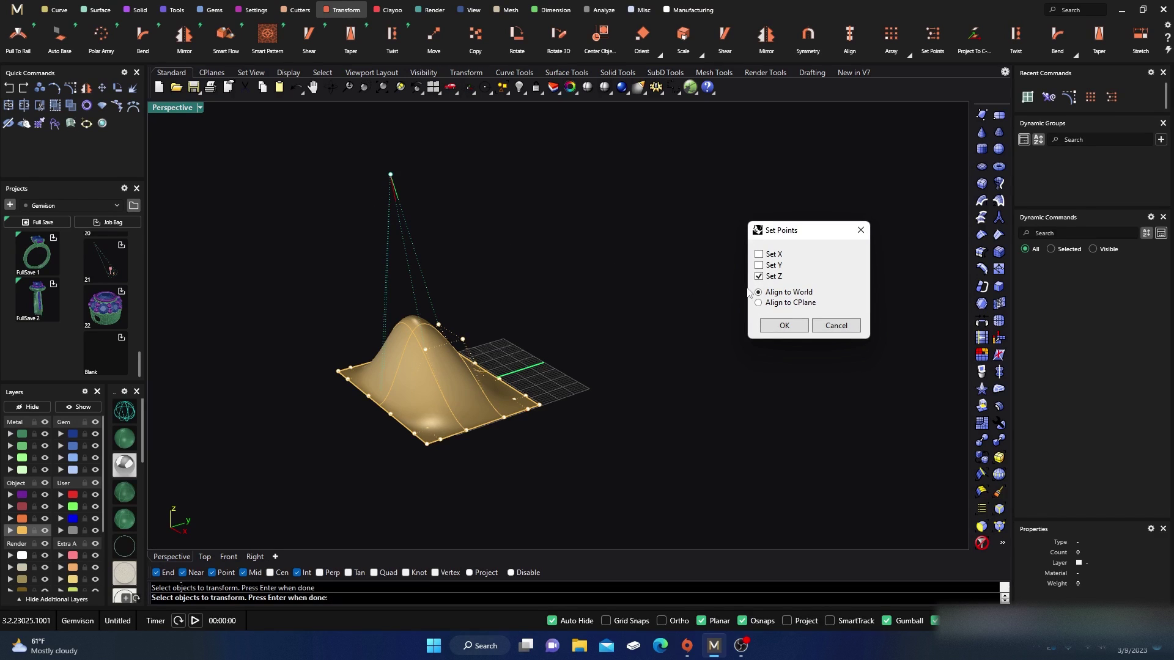
click(779, 329)
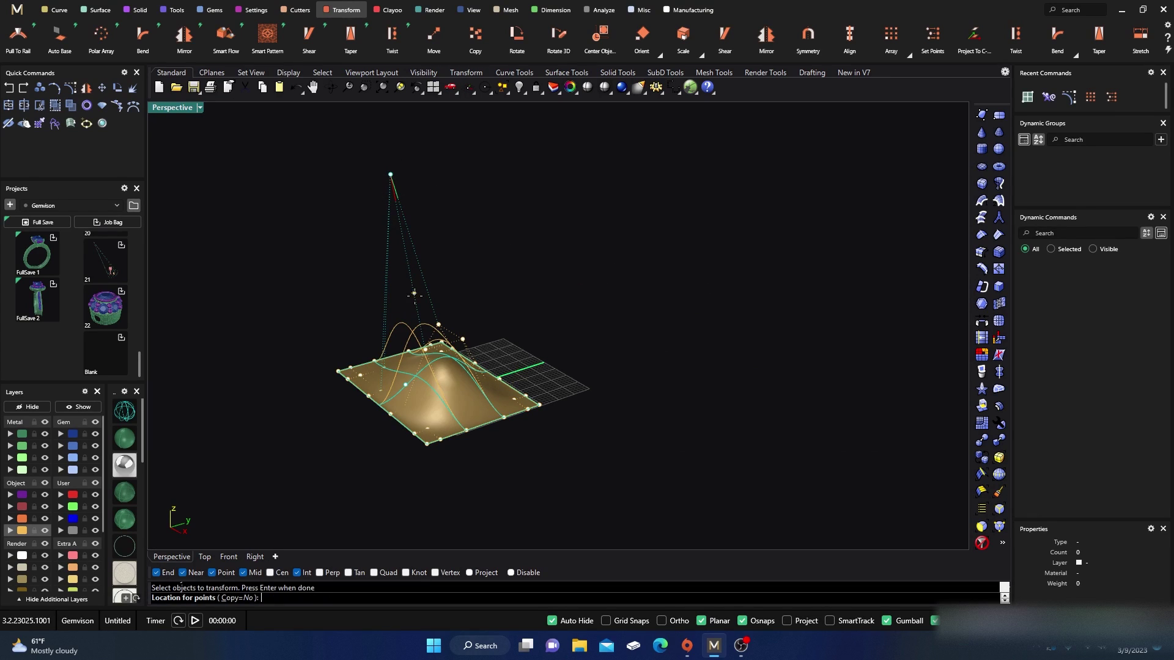
click(453, 341)
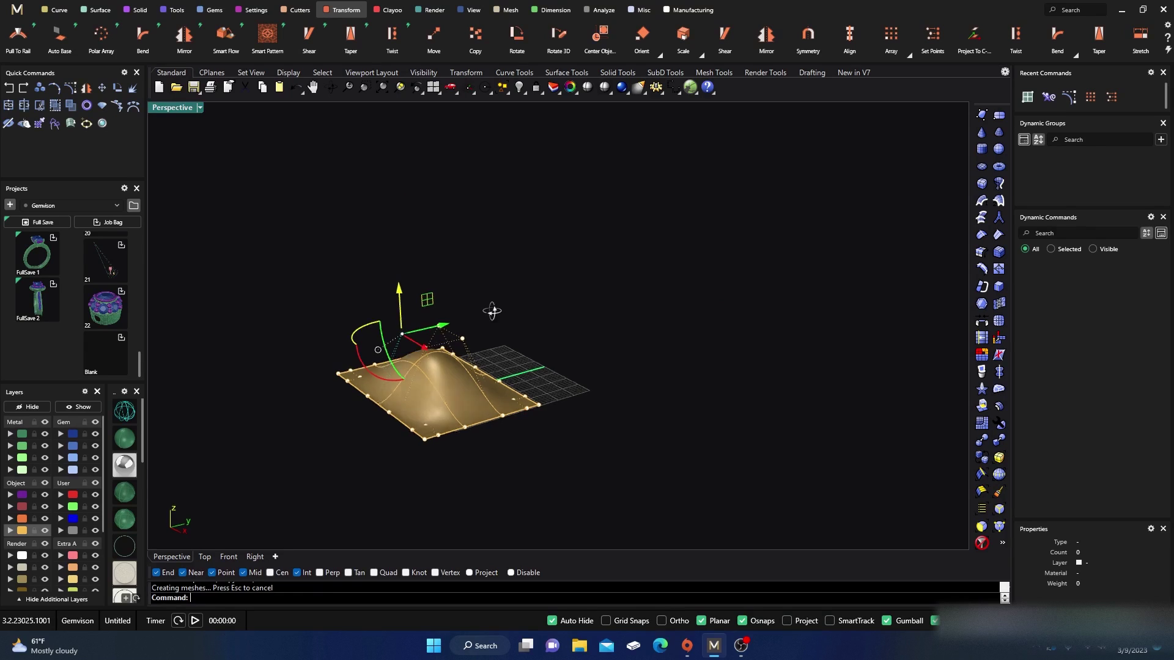
click(311, 311)
scroll(333, 362, up, 5)
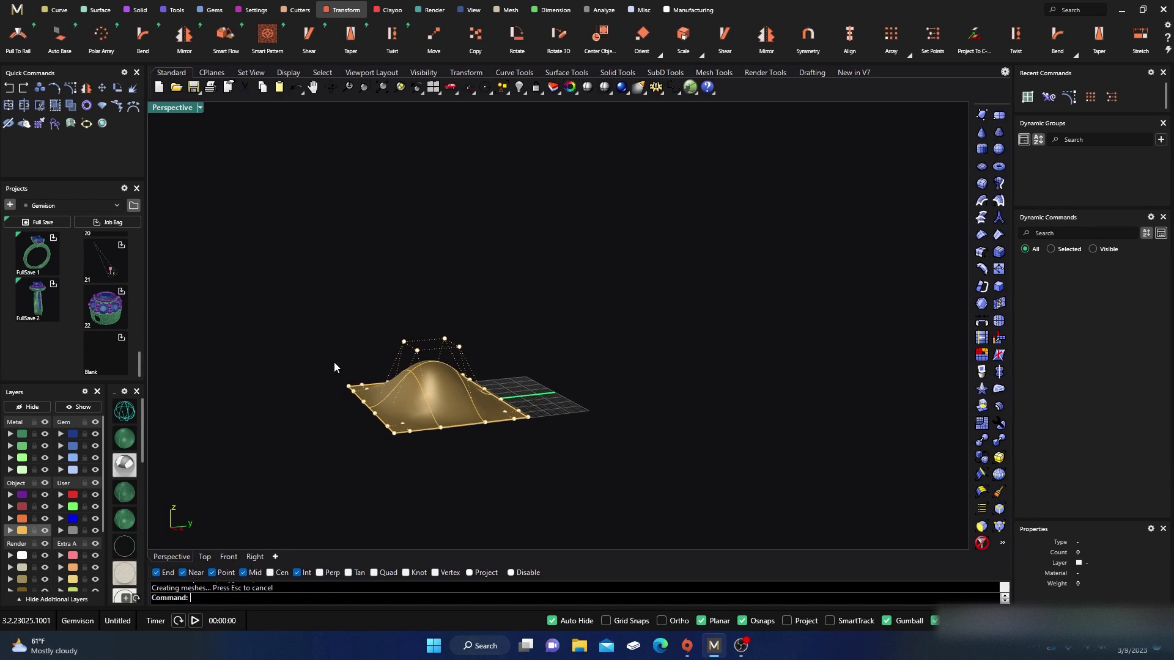
Turn off the control points and delete the bumped surface
scroll(434, 343, down, 8)
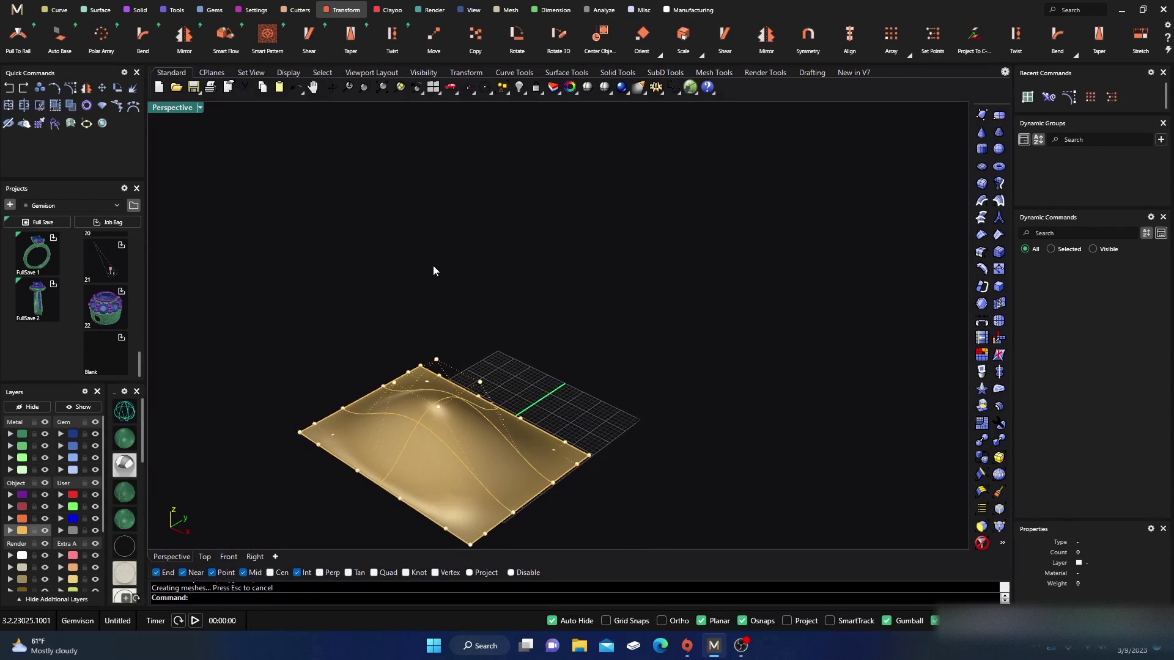
scroll(454, 380, up, 6)
scroll(508, 420, down, 5)
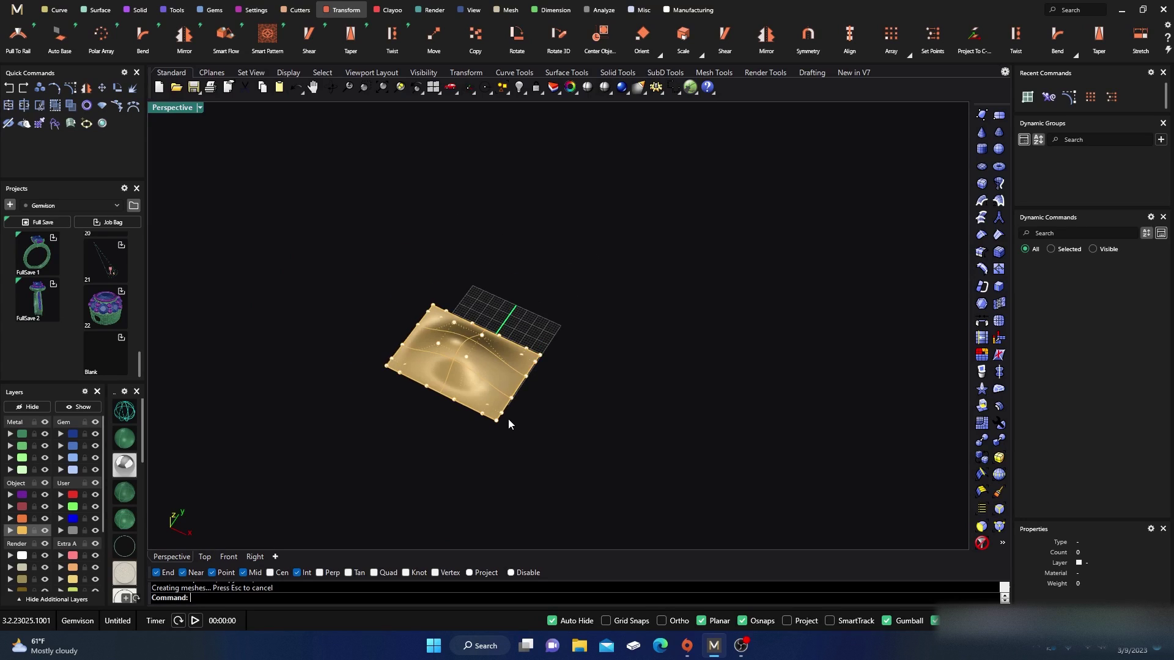
right_drag(508, 419, 430, 255)
scroll(436, 225, up, 4)
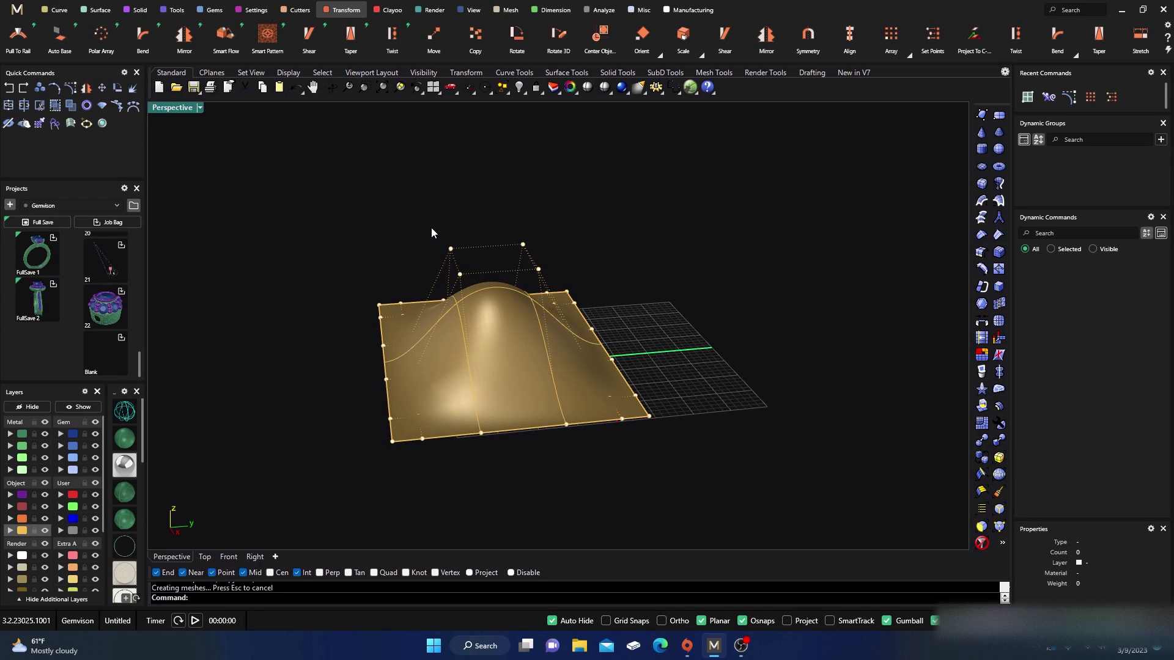
key(Escape)
click(406, 324)
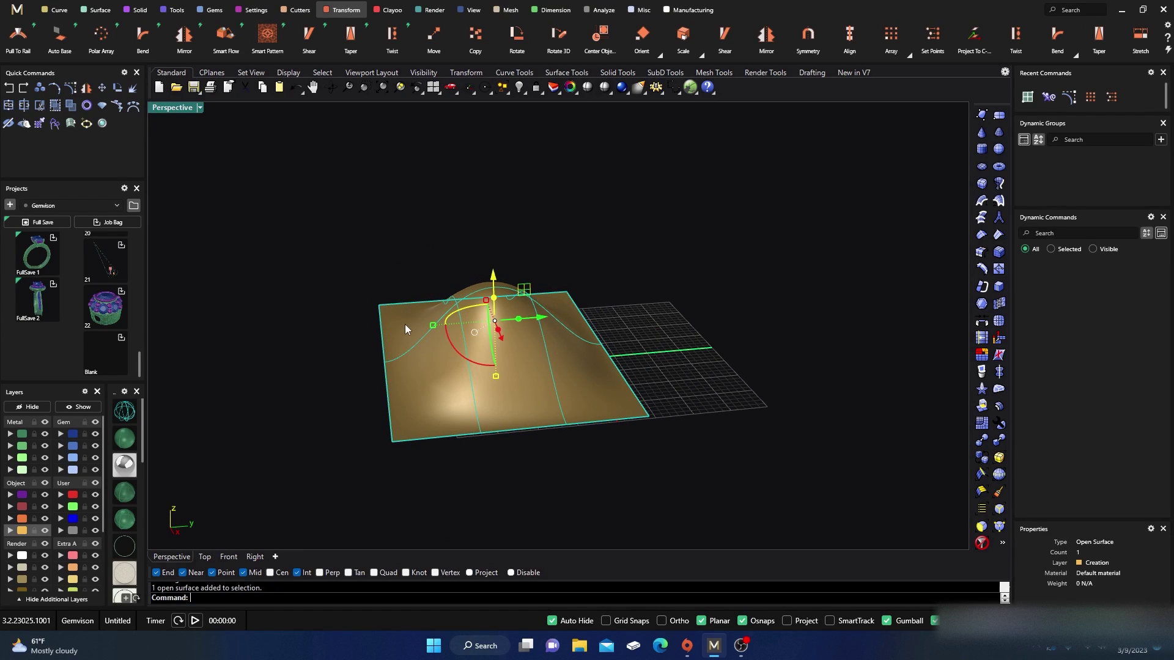
key(Delete)
scroll(427, 258, down, 4)
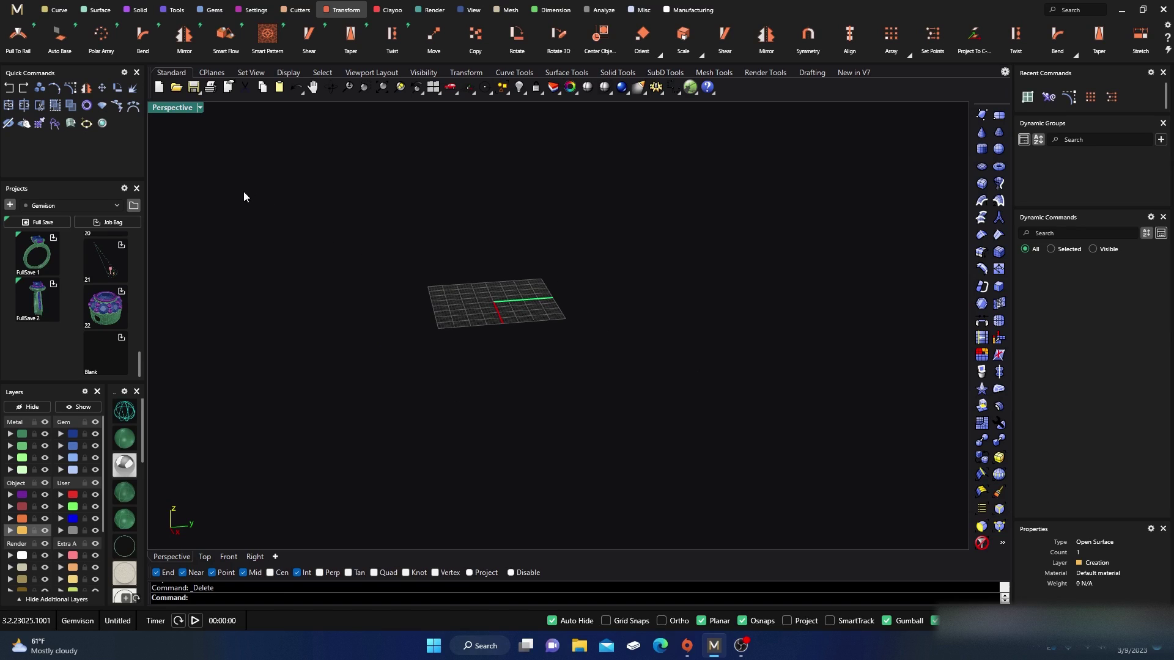
right_drag(383, 298, 428, 318)
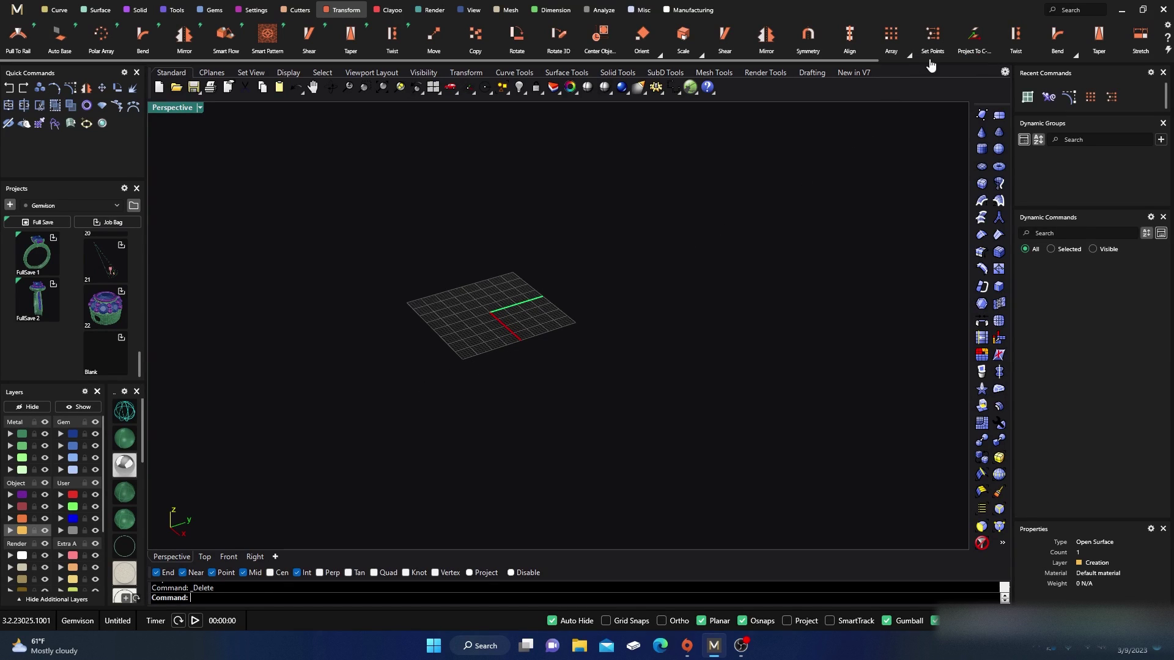
right_drag(469, 429, 434, 367)
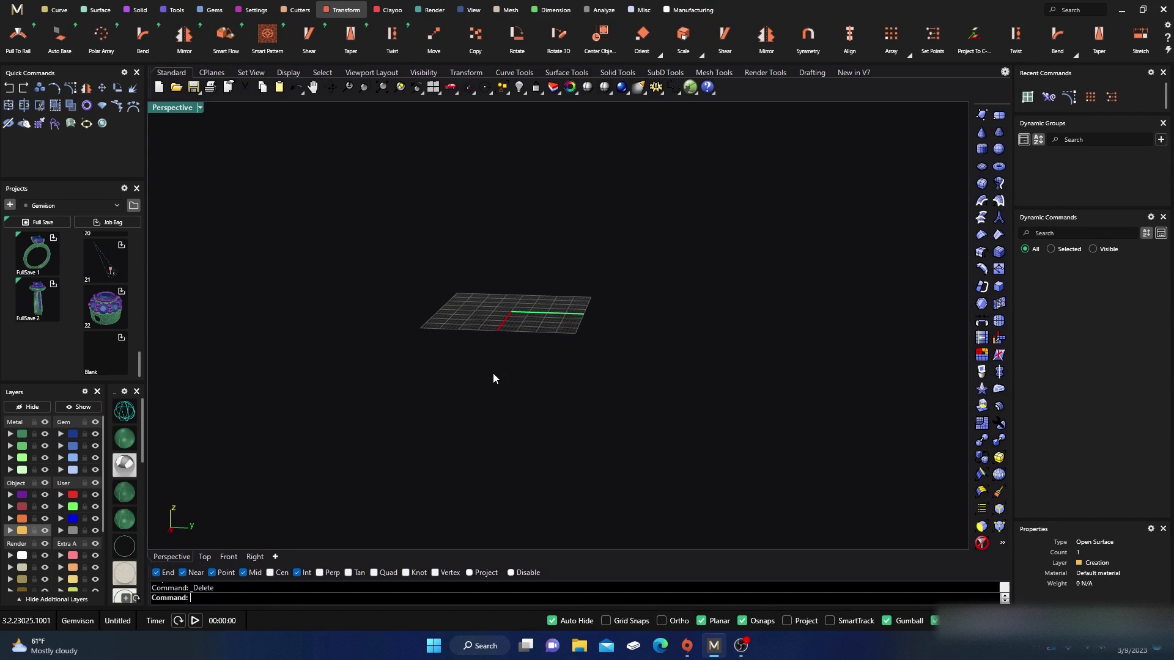
right_drag(494, 377, 521, 393)
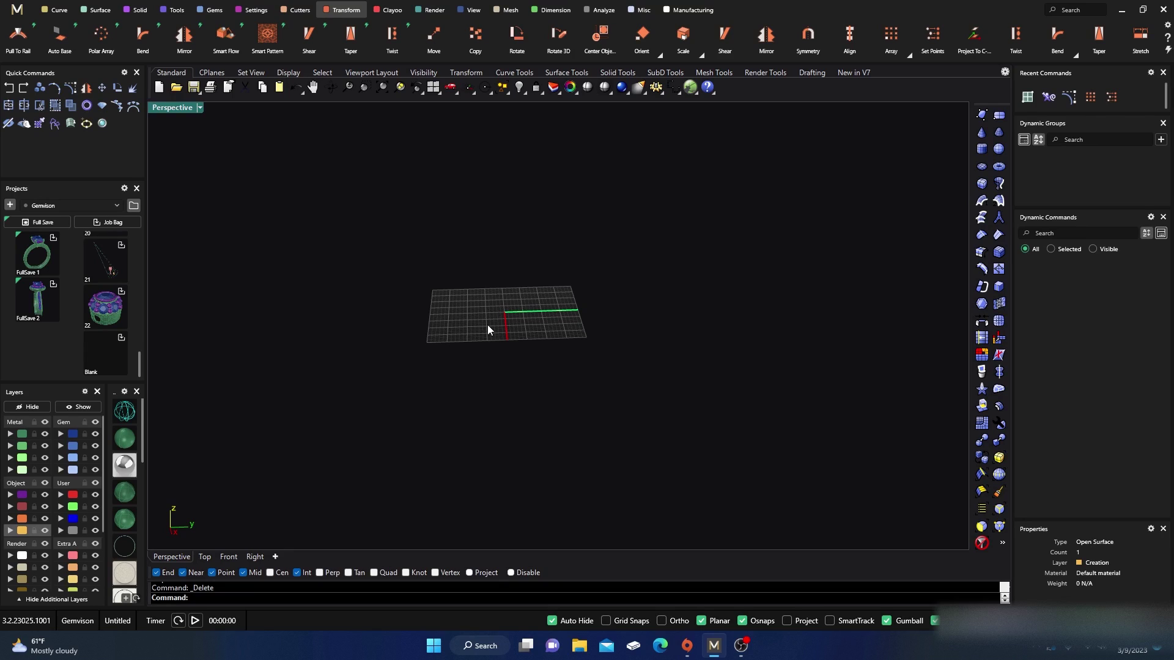
right_drag(487, 331, 485, 365)
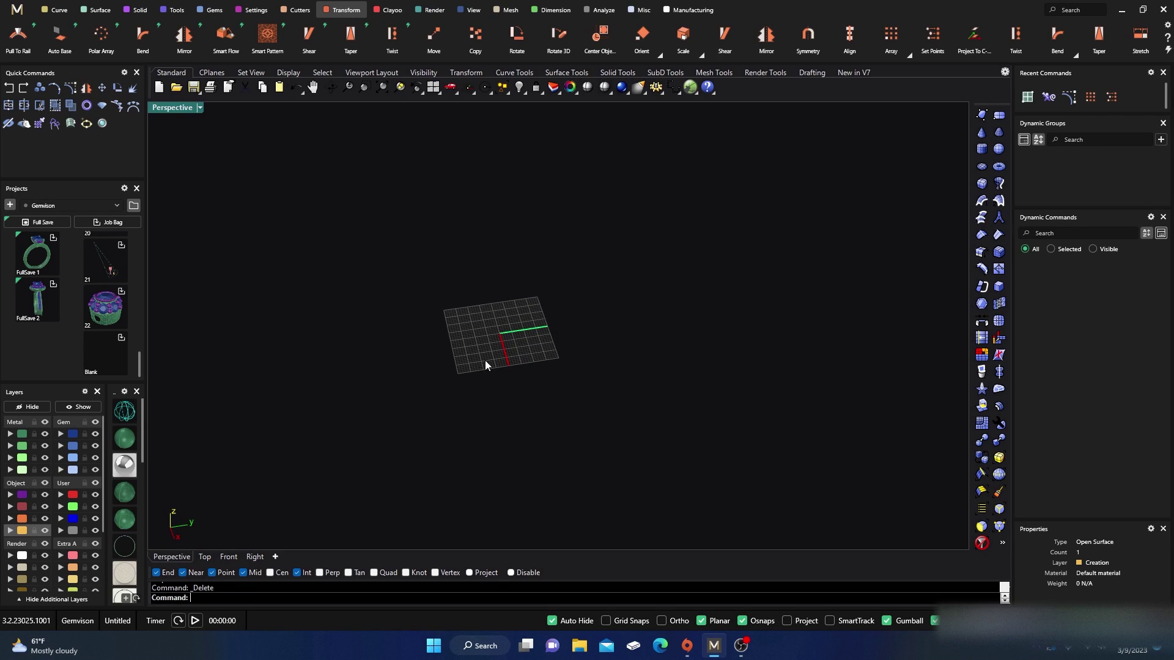
scroll(480, 343, up, 5)
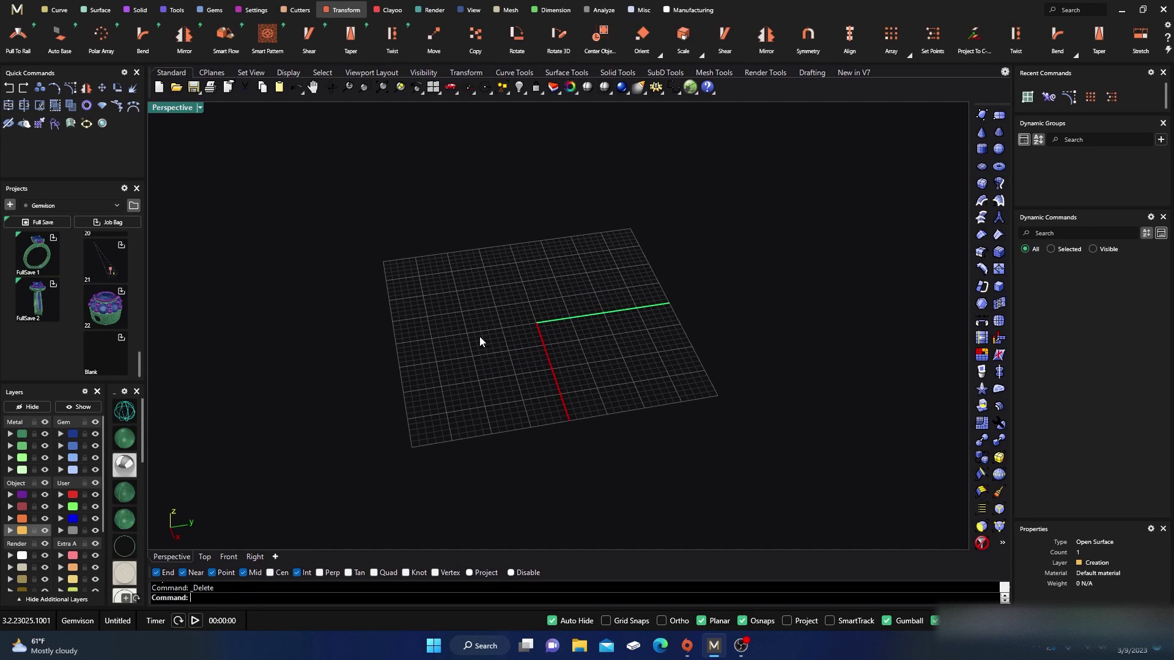